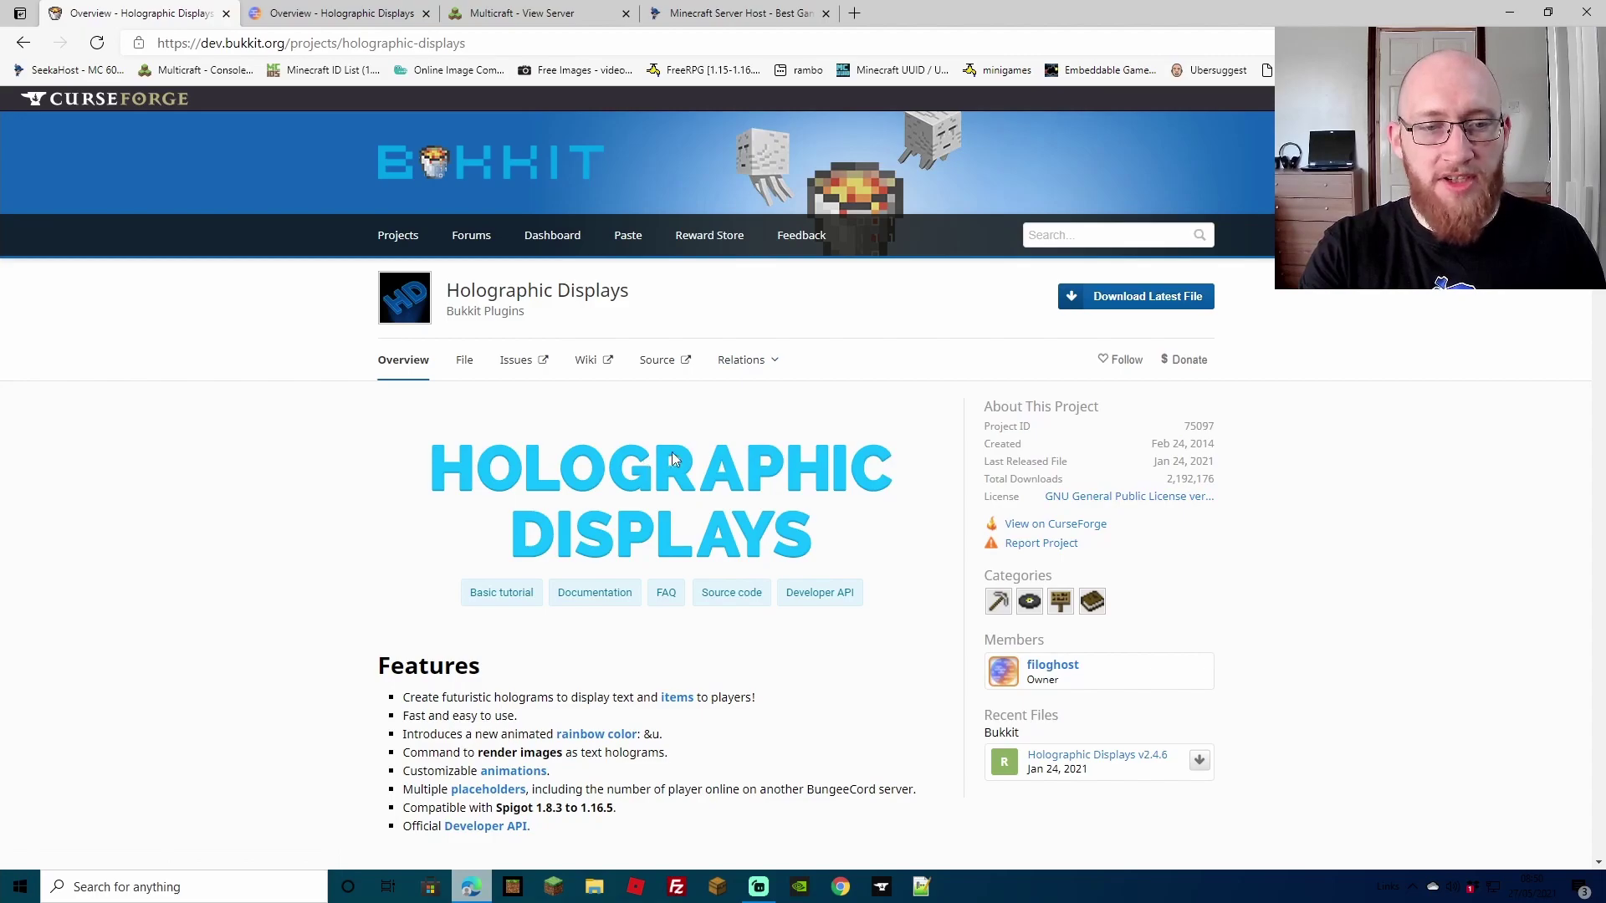
Step: Scroll through the Holographic Displays project overview on BukkitDev
{"action": "scroll", "coordinate": [699, 433], "scroll_direction": "down", "scroll_amount": 3}
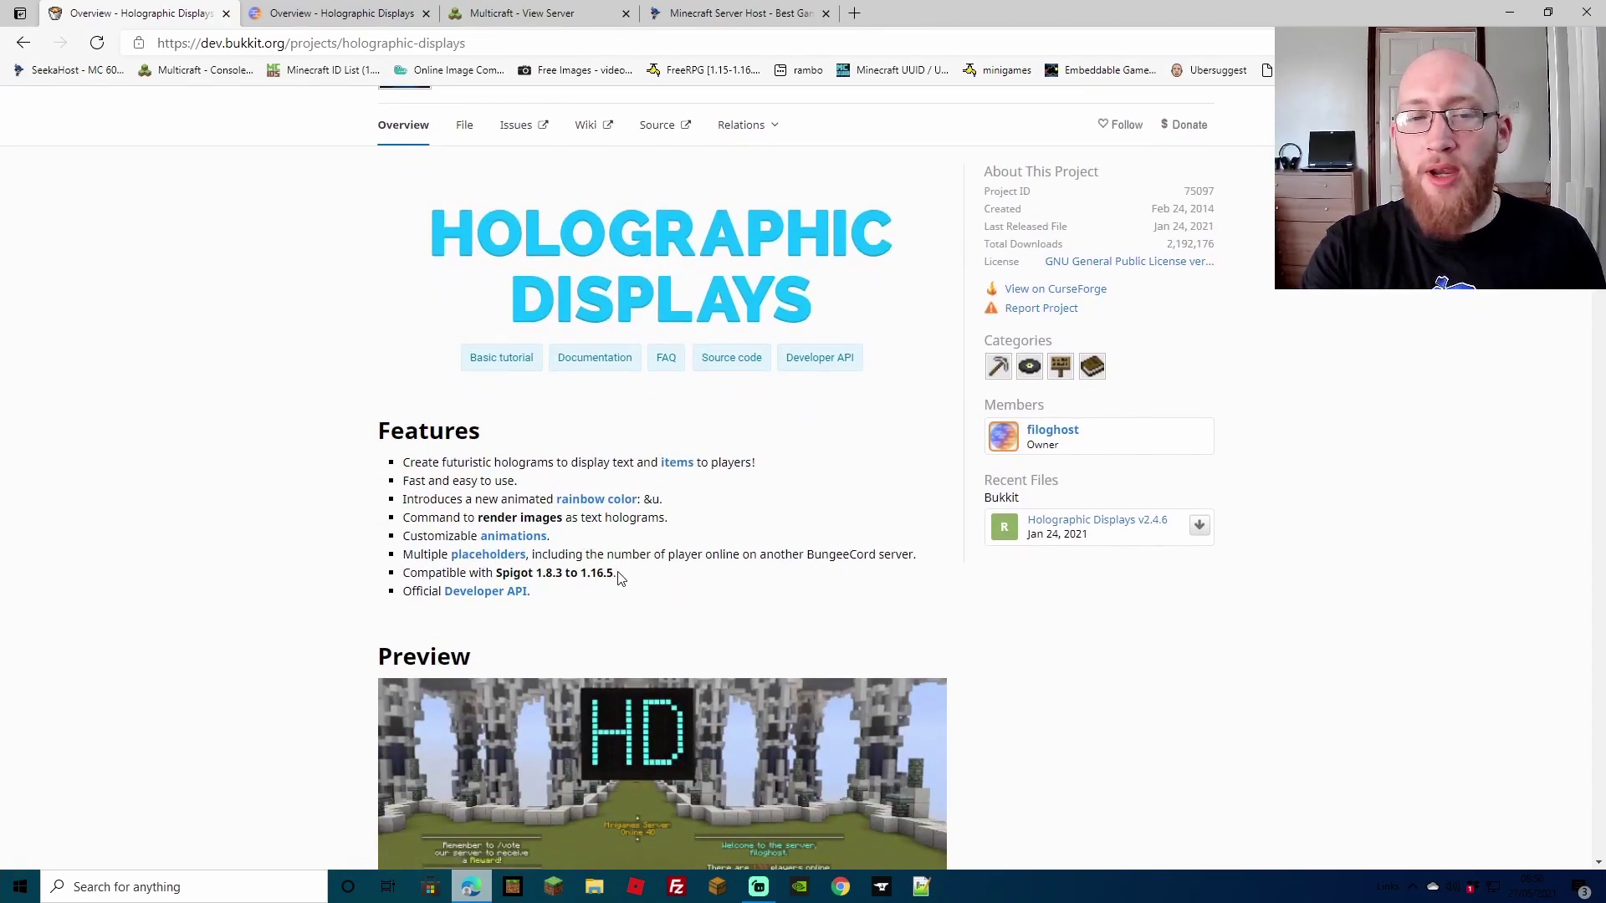
Step: Download the latest Holographic Displays file (v2.4.6) from the project page
{"action": "scroll", "coordinate": [649, 577], "scroll_direction": "down", "scroll_amount": 2}
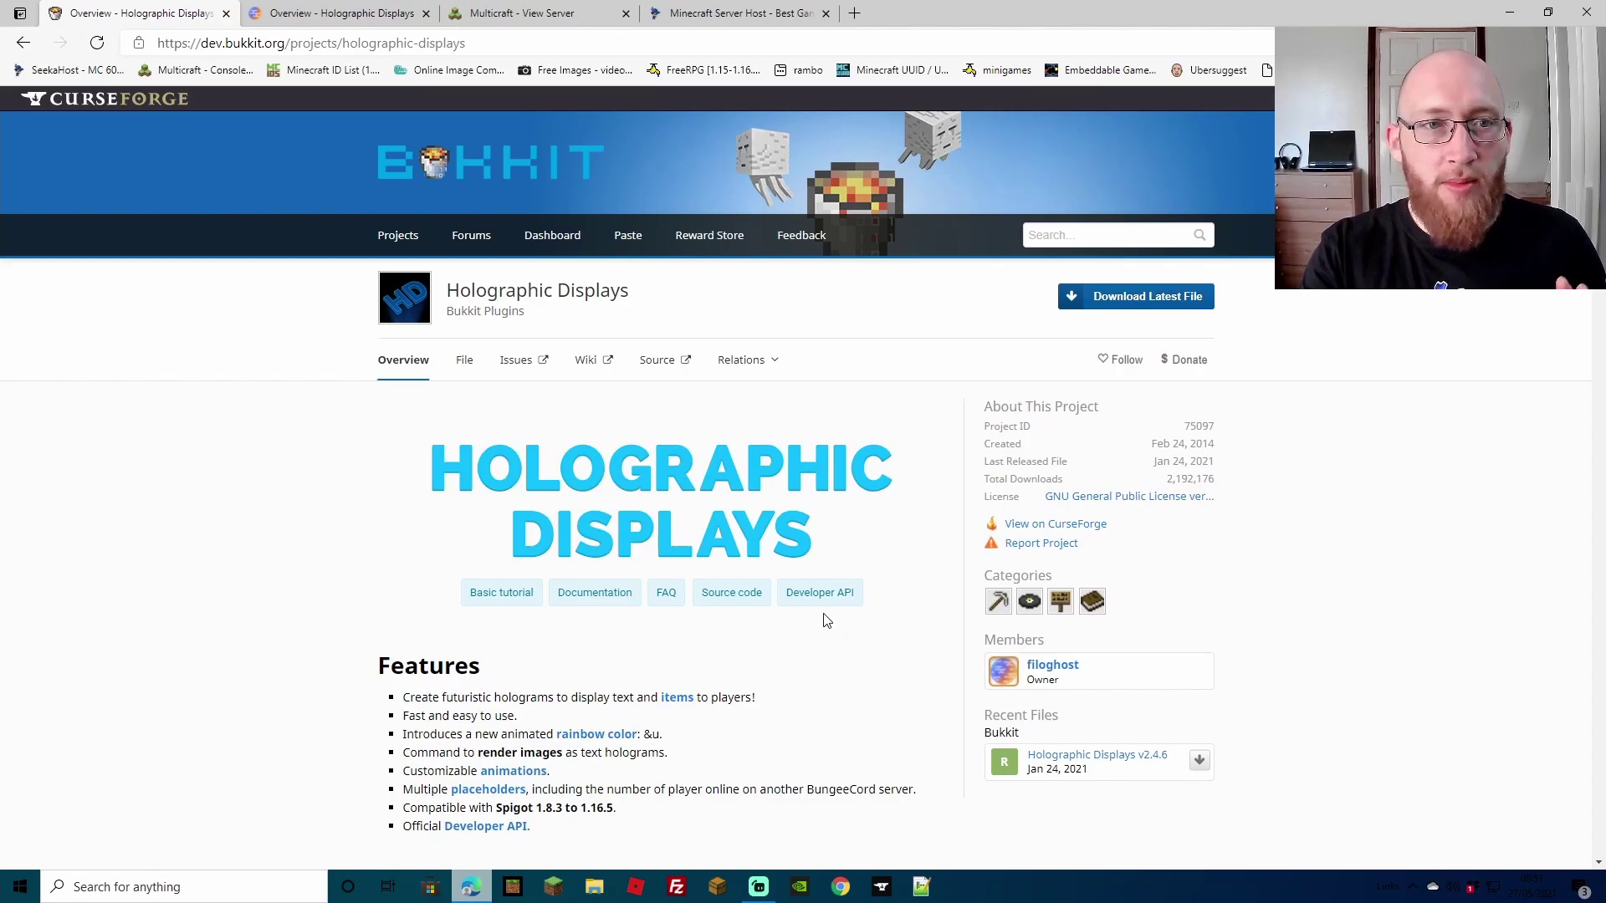
{"action": "left_click", "coordinate": [1121, 302]}
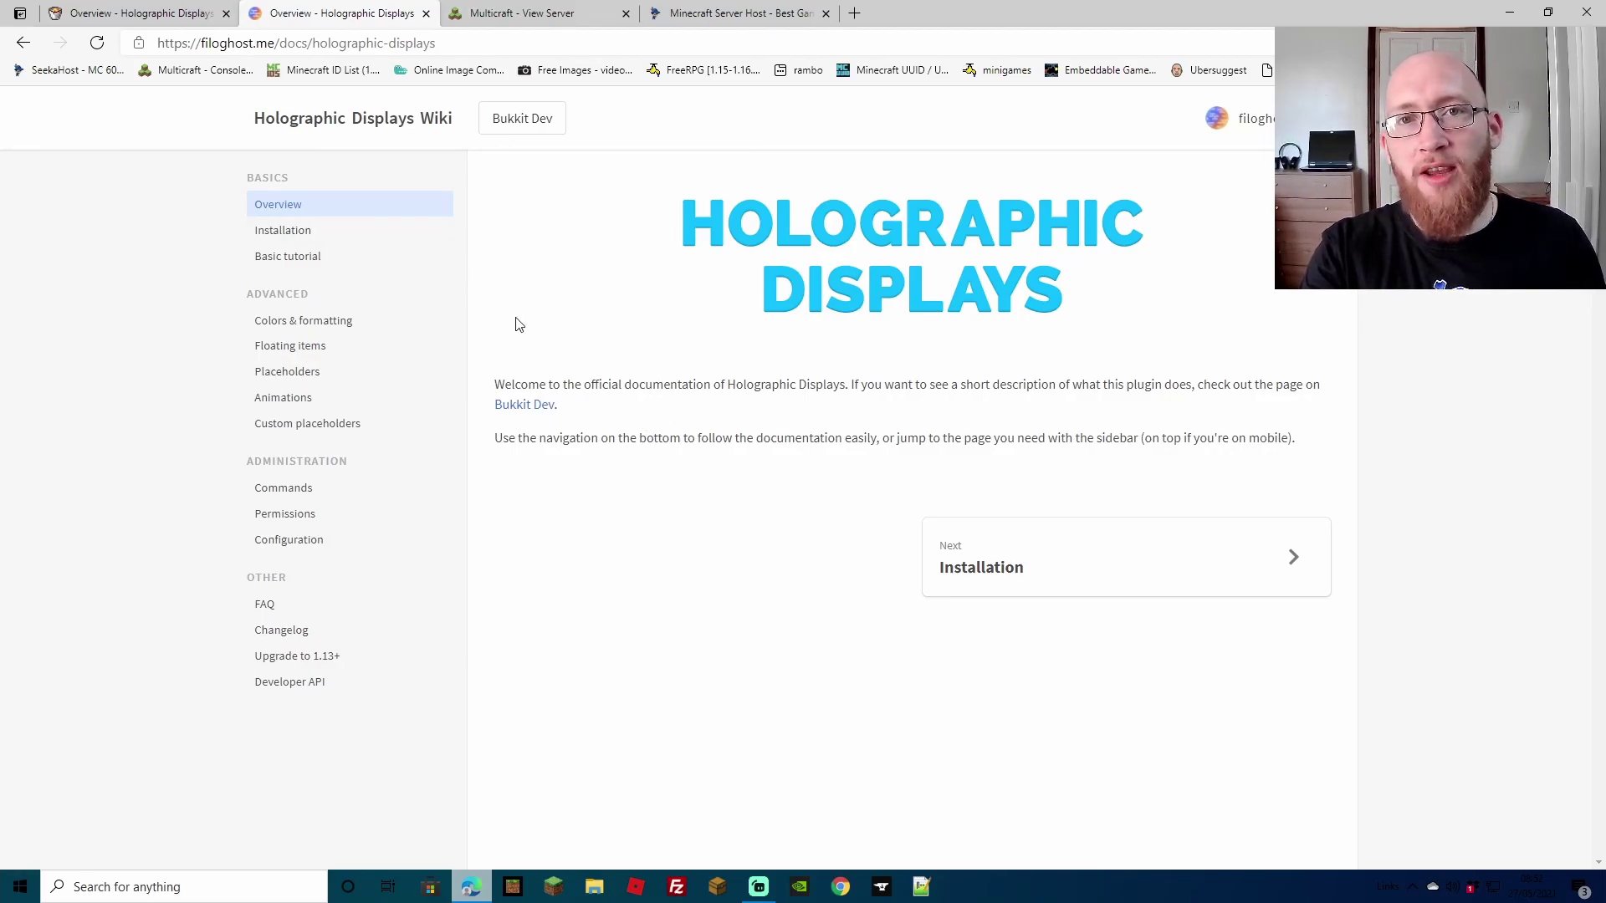
Step: Read the wiki's Installation and Basic tutorial pages
{"action": "left_click", "coordinate": [280, 233]}
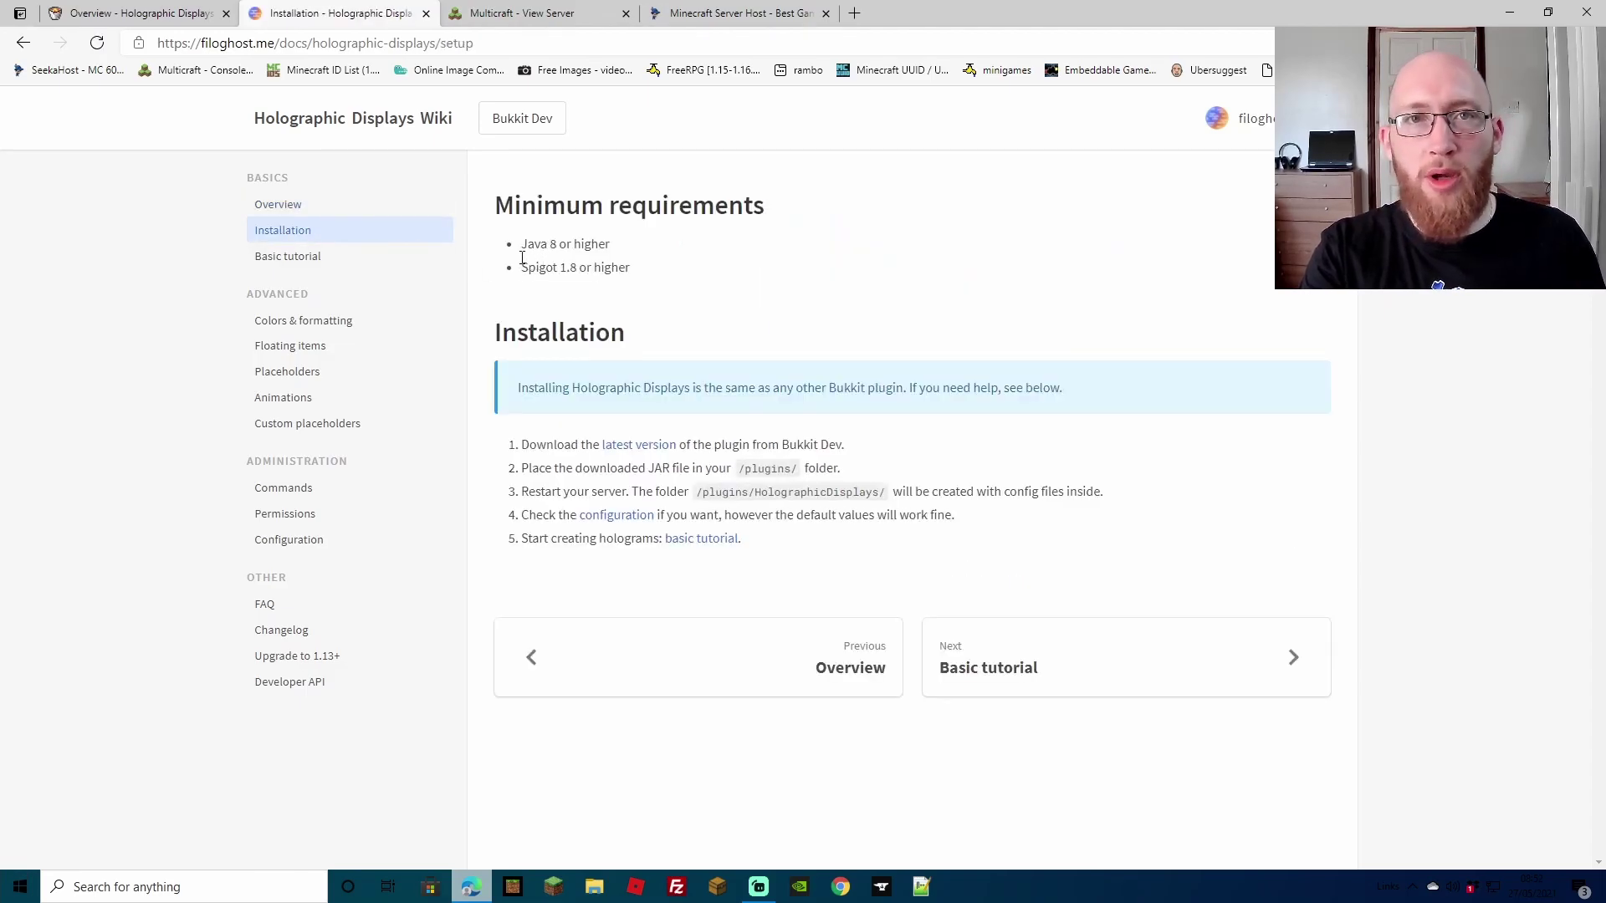
{"action": "left_click", "coordinate": [305, 255]}
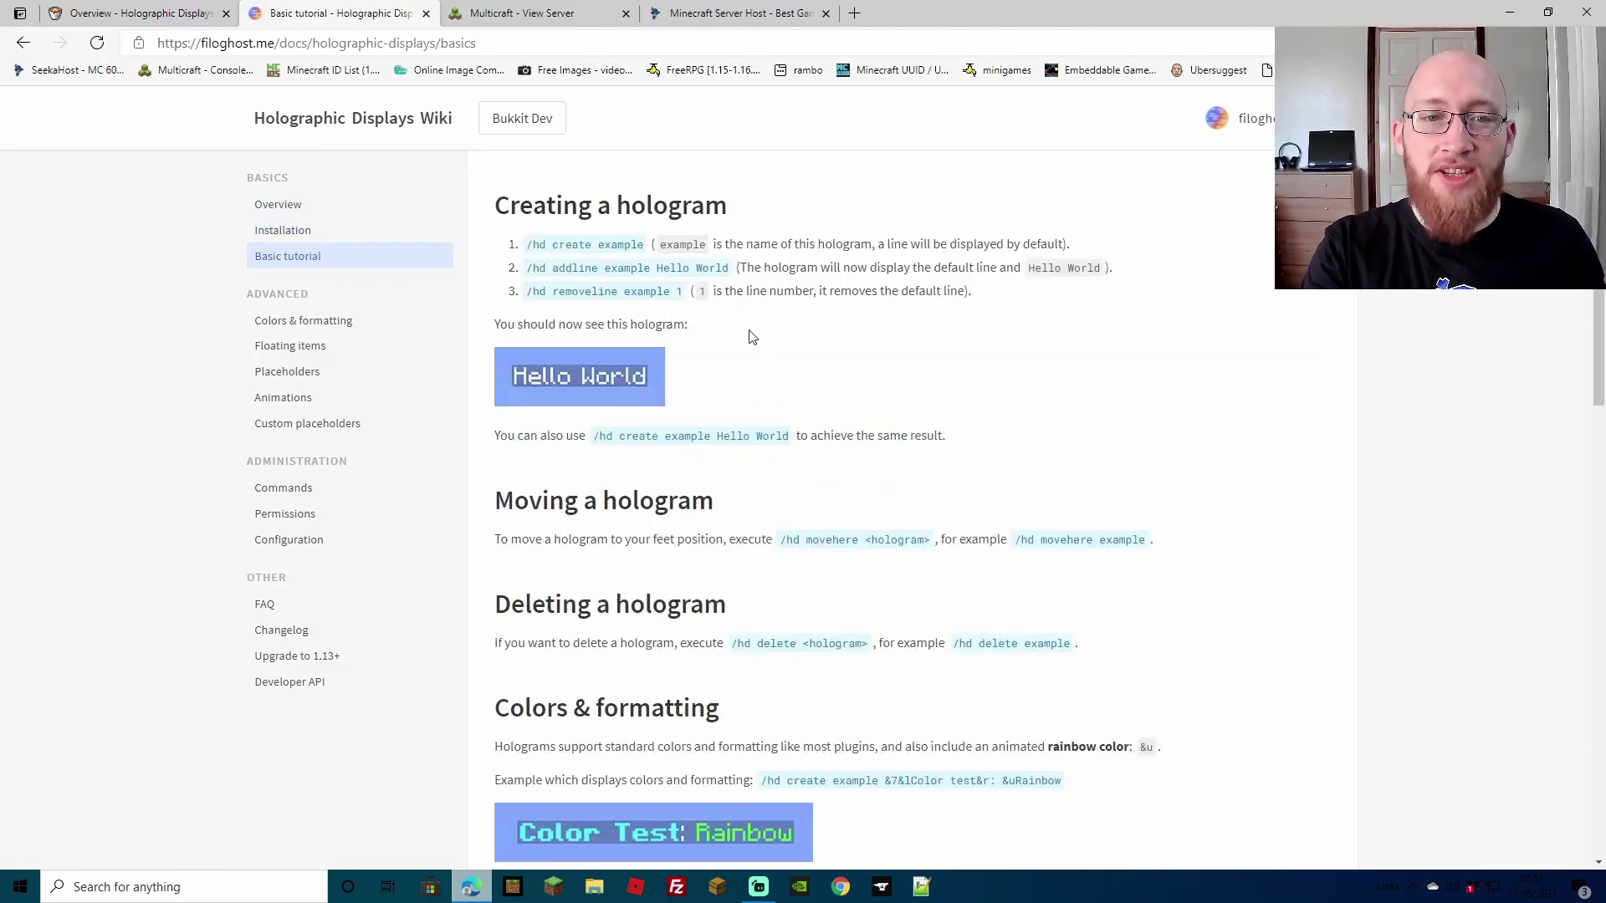
{"action": "scroll", "coordinate": [746, 337], "scroll_direction": "down", "scroll_amount": 4}
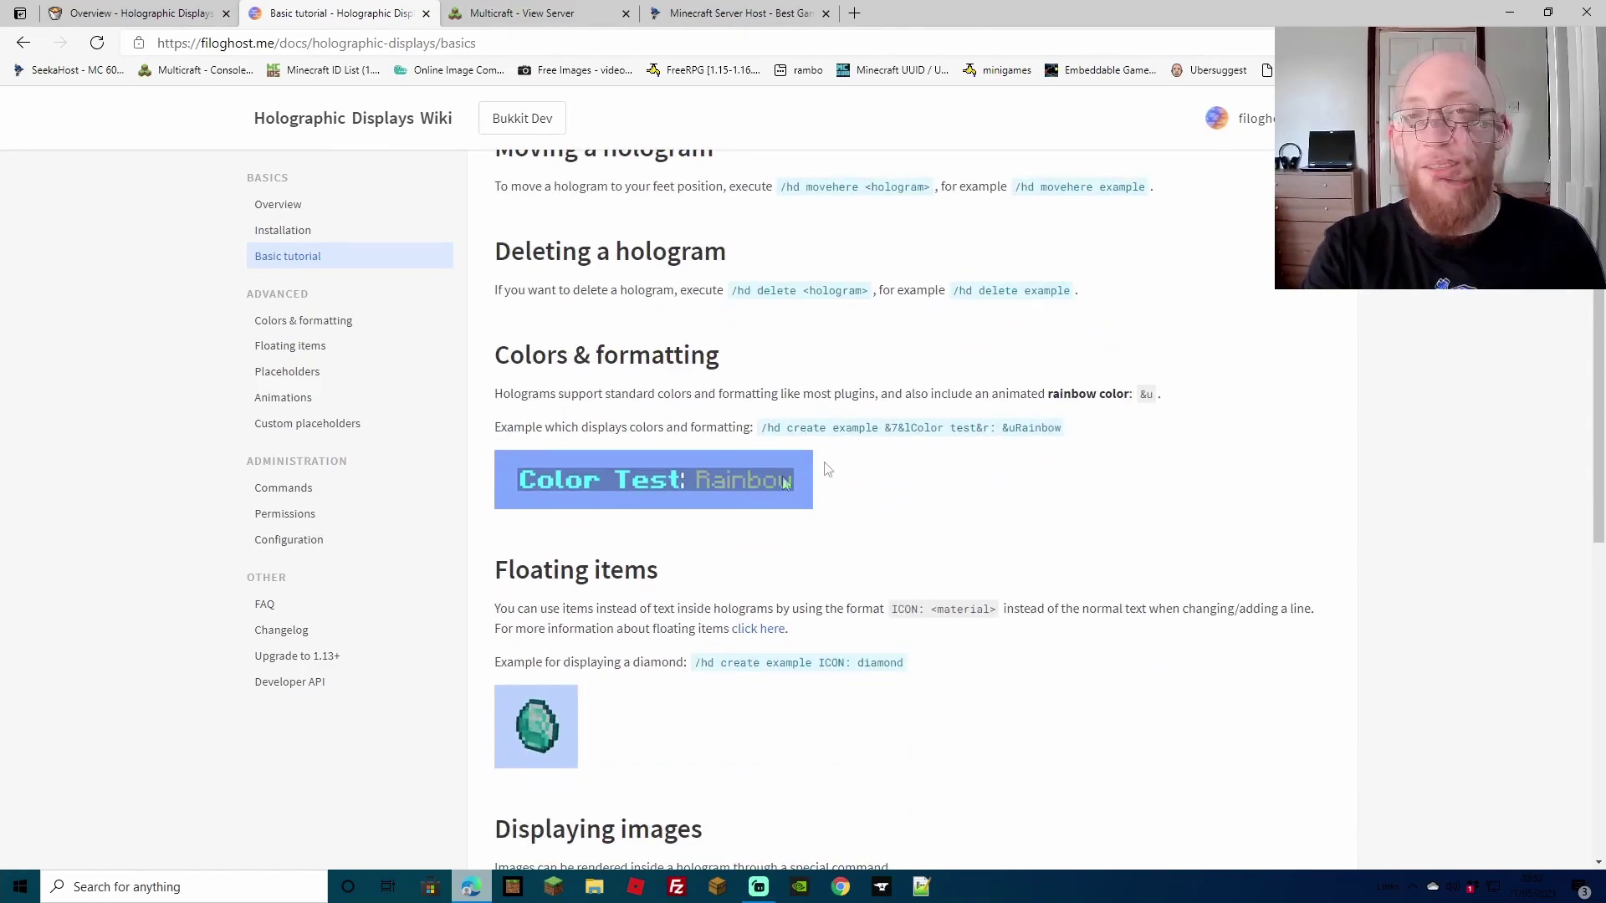
{"action": "scroll", "coordinate": [828, 464], "scroll_direction": "down", "scroll_amount": 3}
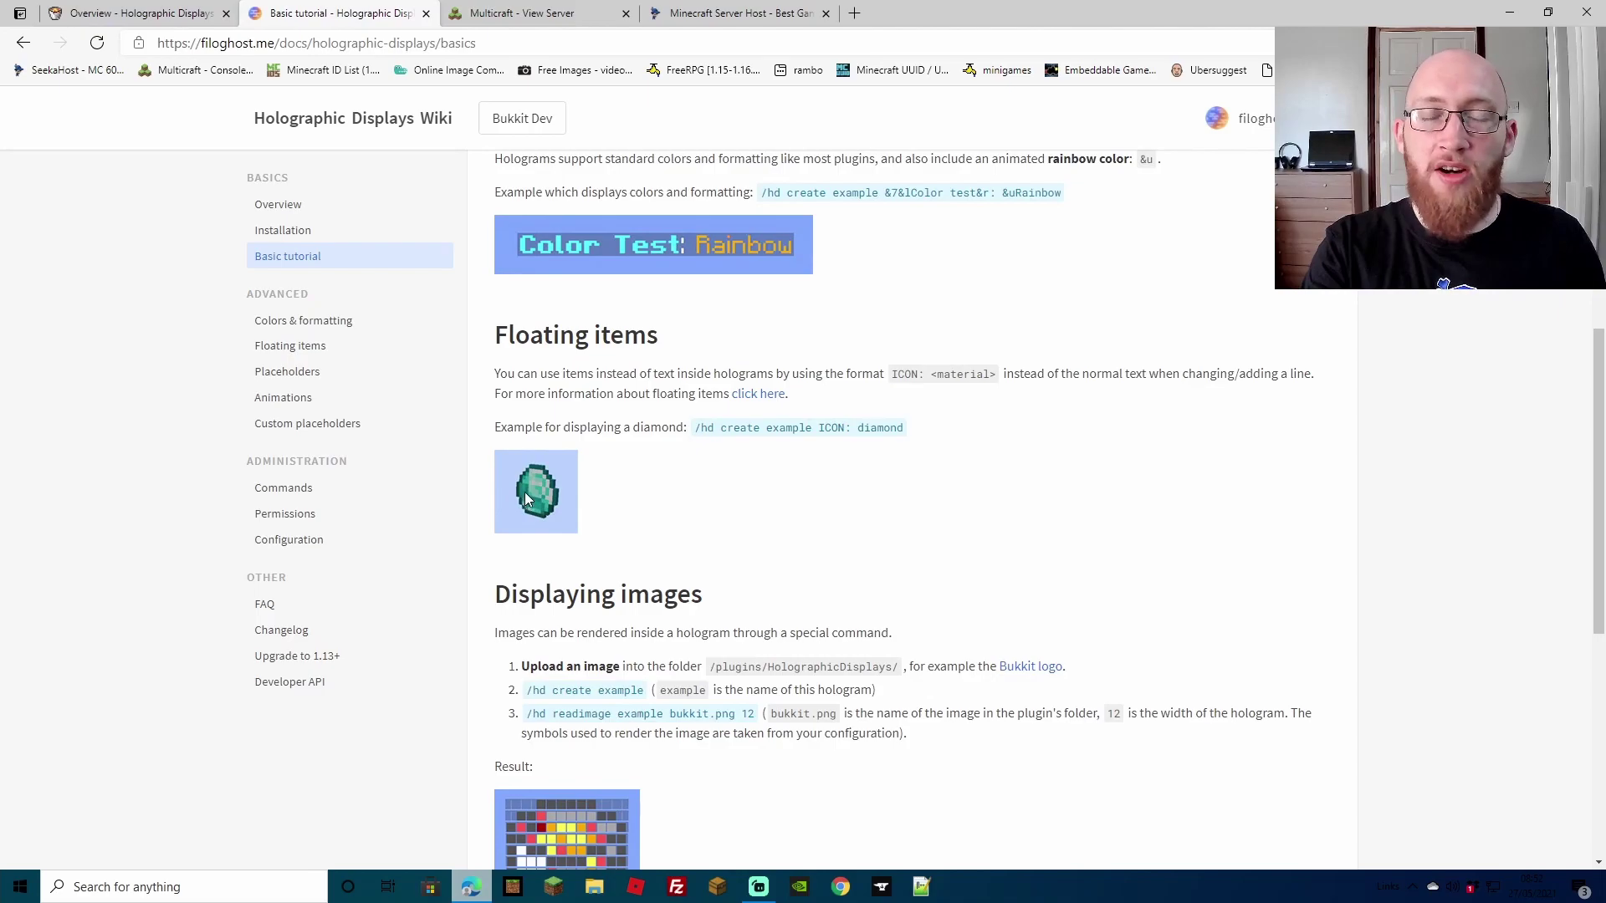
{"action": "scroll", "coordinate": [759, 477], "scroll_direction": "down", "scroll_amount": 3}
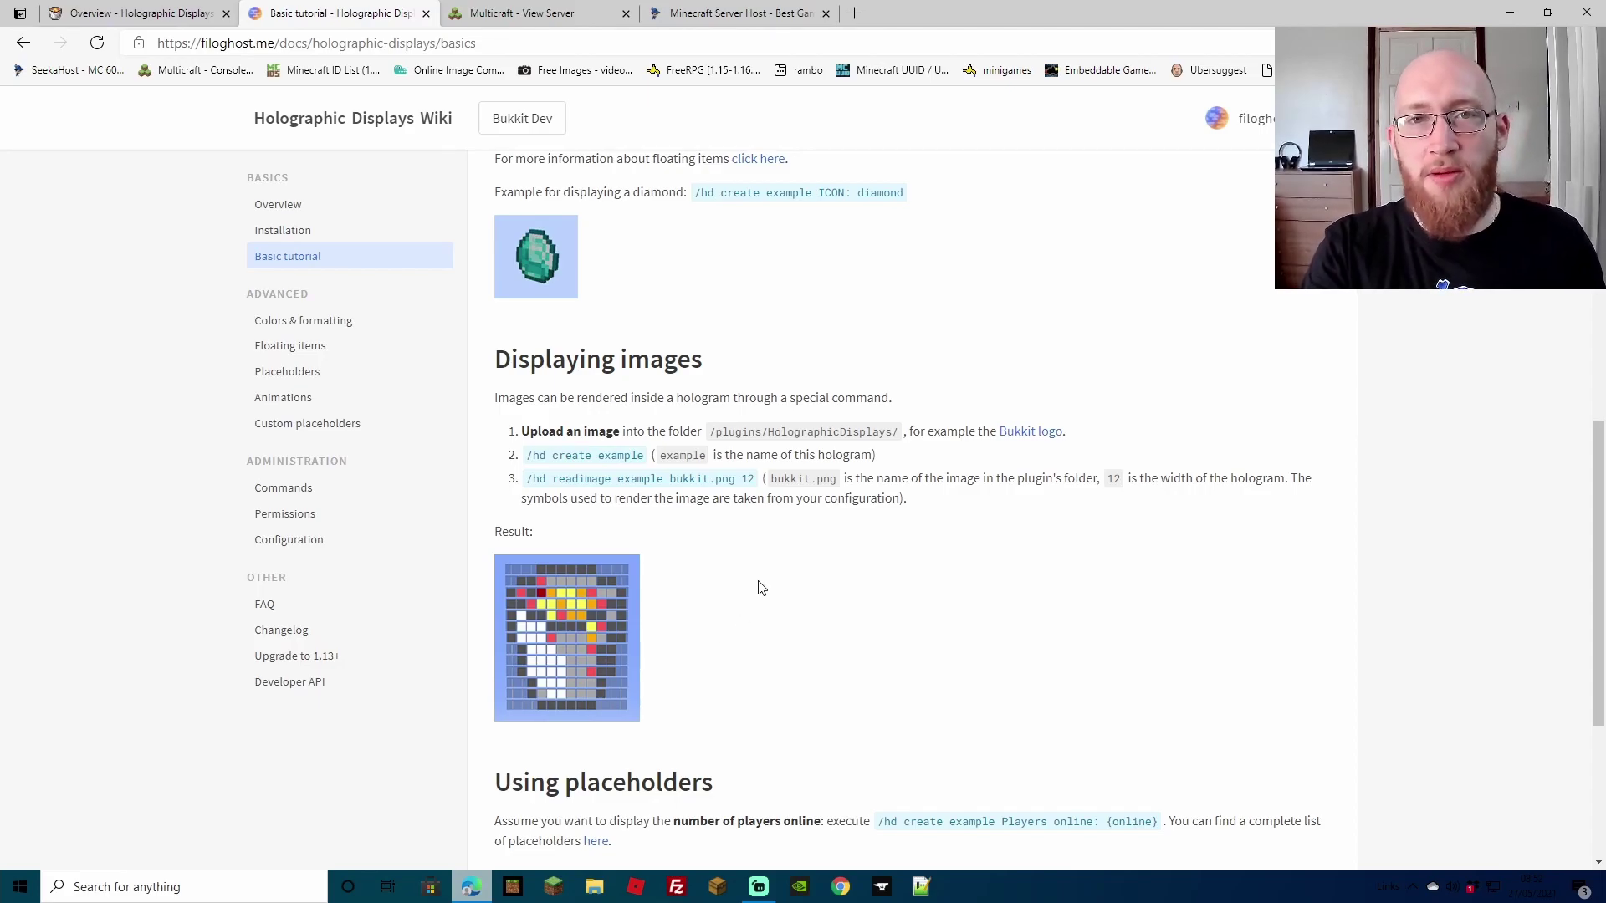
{"action": "scroll", "coordinate": [799, 602], "scroll_direction": "down", "scroll_amount": 4}
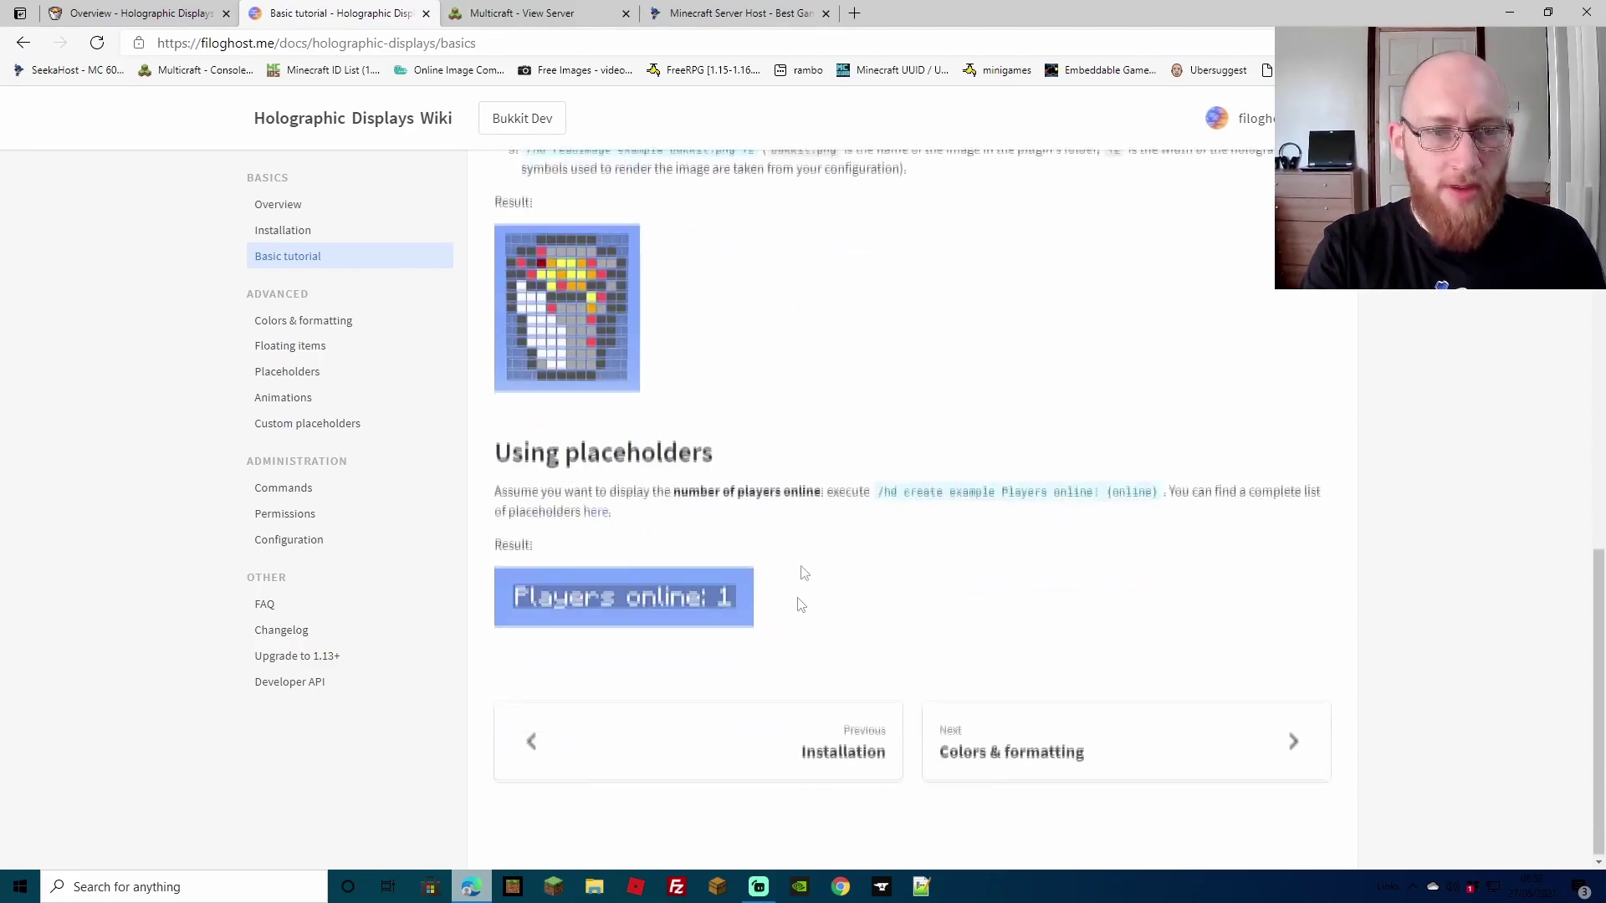
{"action": "scroll", "coordinate": [751, 571], "scroll_direction": "up", "scroll_amount": 5}
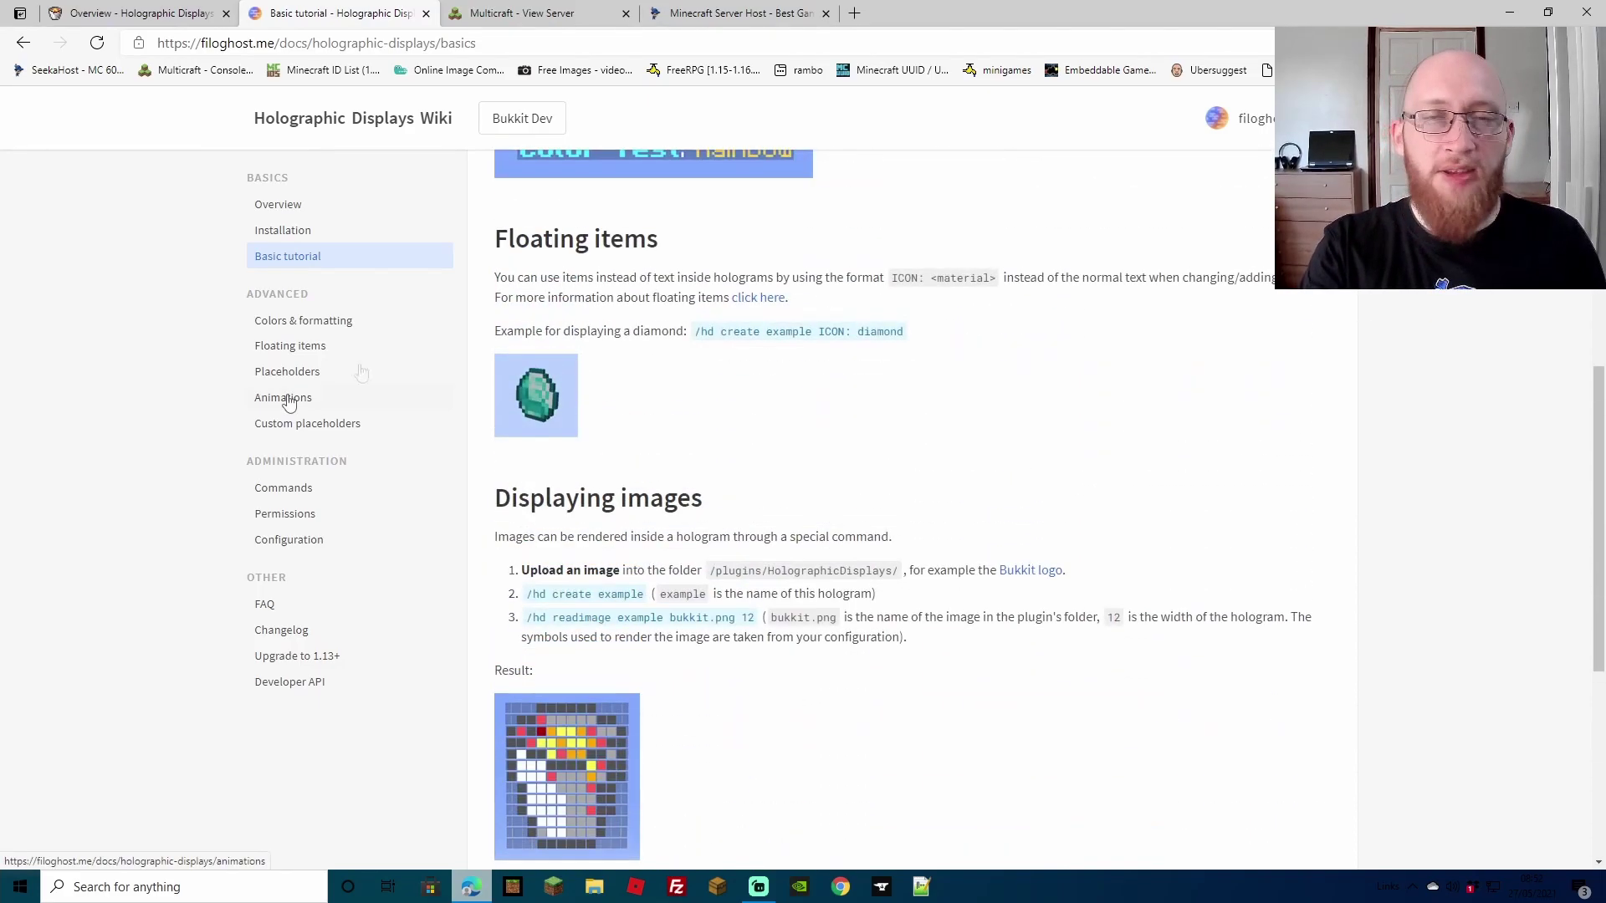
Step: Browse the Floating items, Placeholders and Animations wiki pages
{"action": "left_click", "coordinate": [294, 346]}
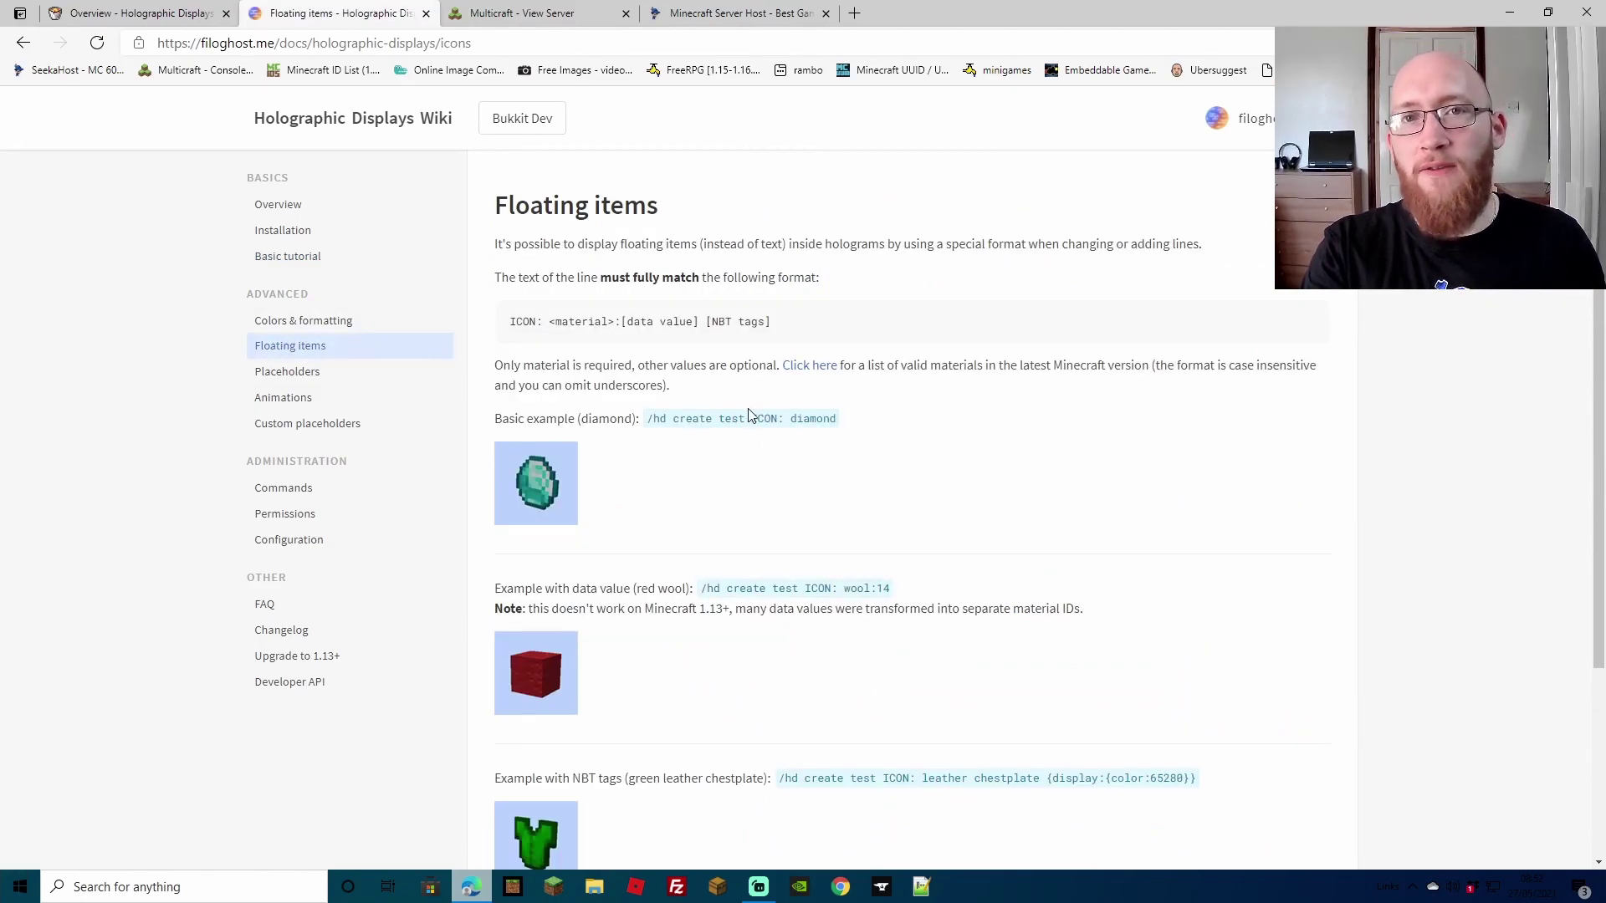
{"action": "left_click", "coordinate": [281, 374]}
{"action": "left_click", "coordinate": [285, 400]}
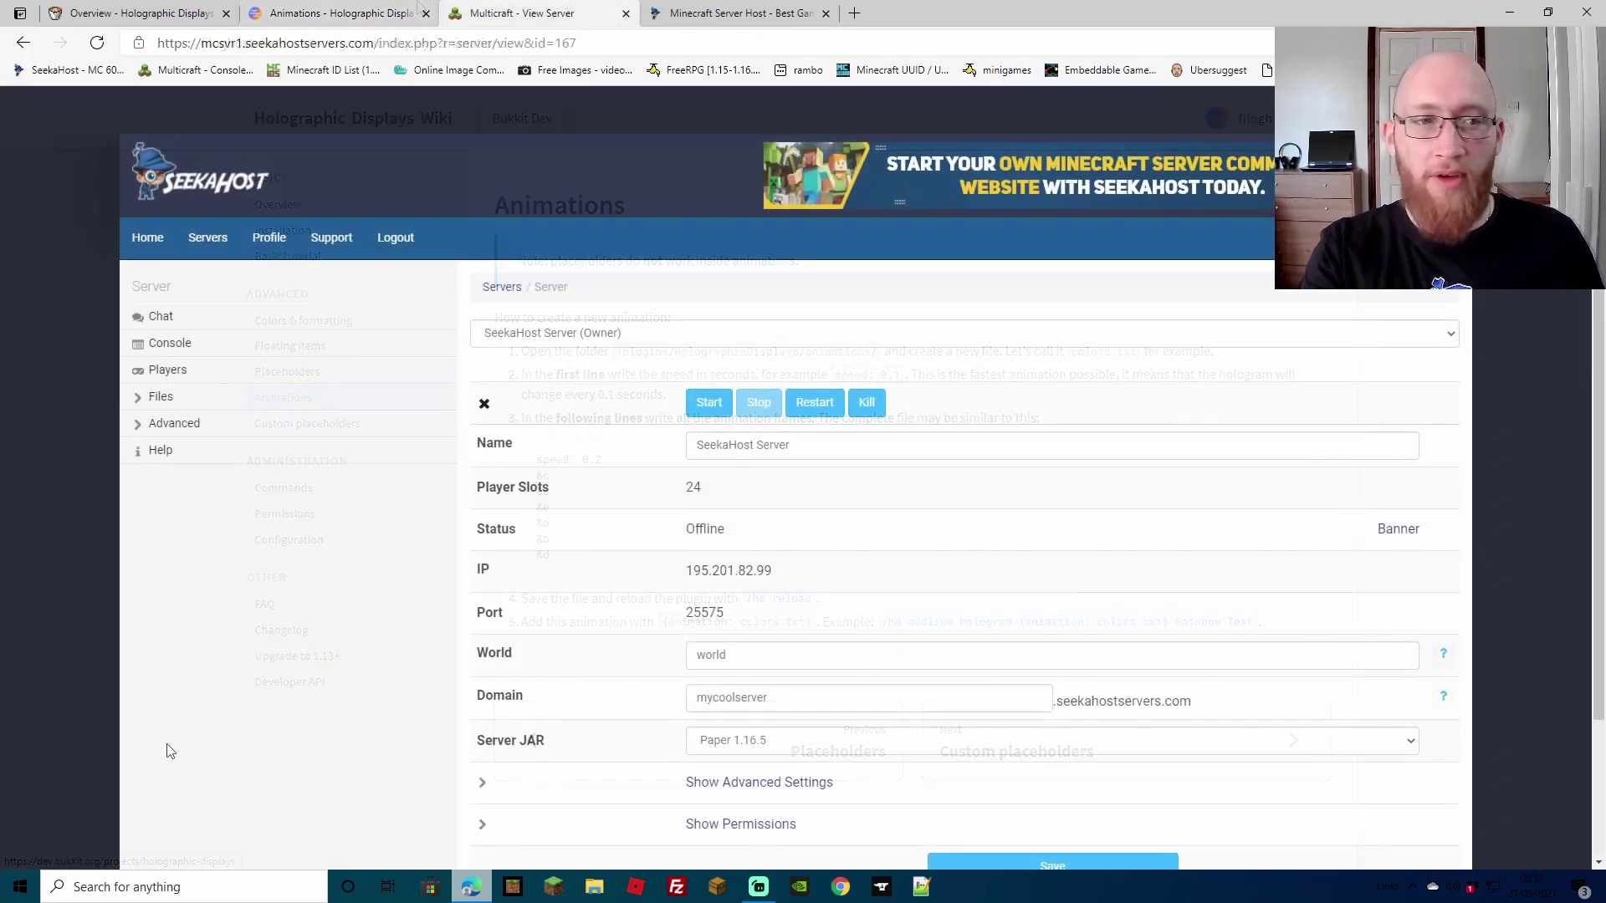
Step: Upload HolographicDisplays.jar from Downloads into the server's /plugins folder via FTP File Access
{"action": "left_click", "coordinate": [173, 405]}
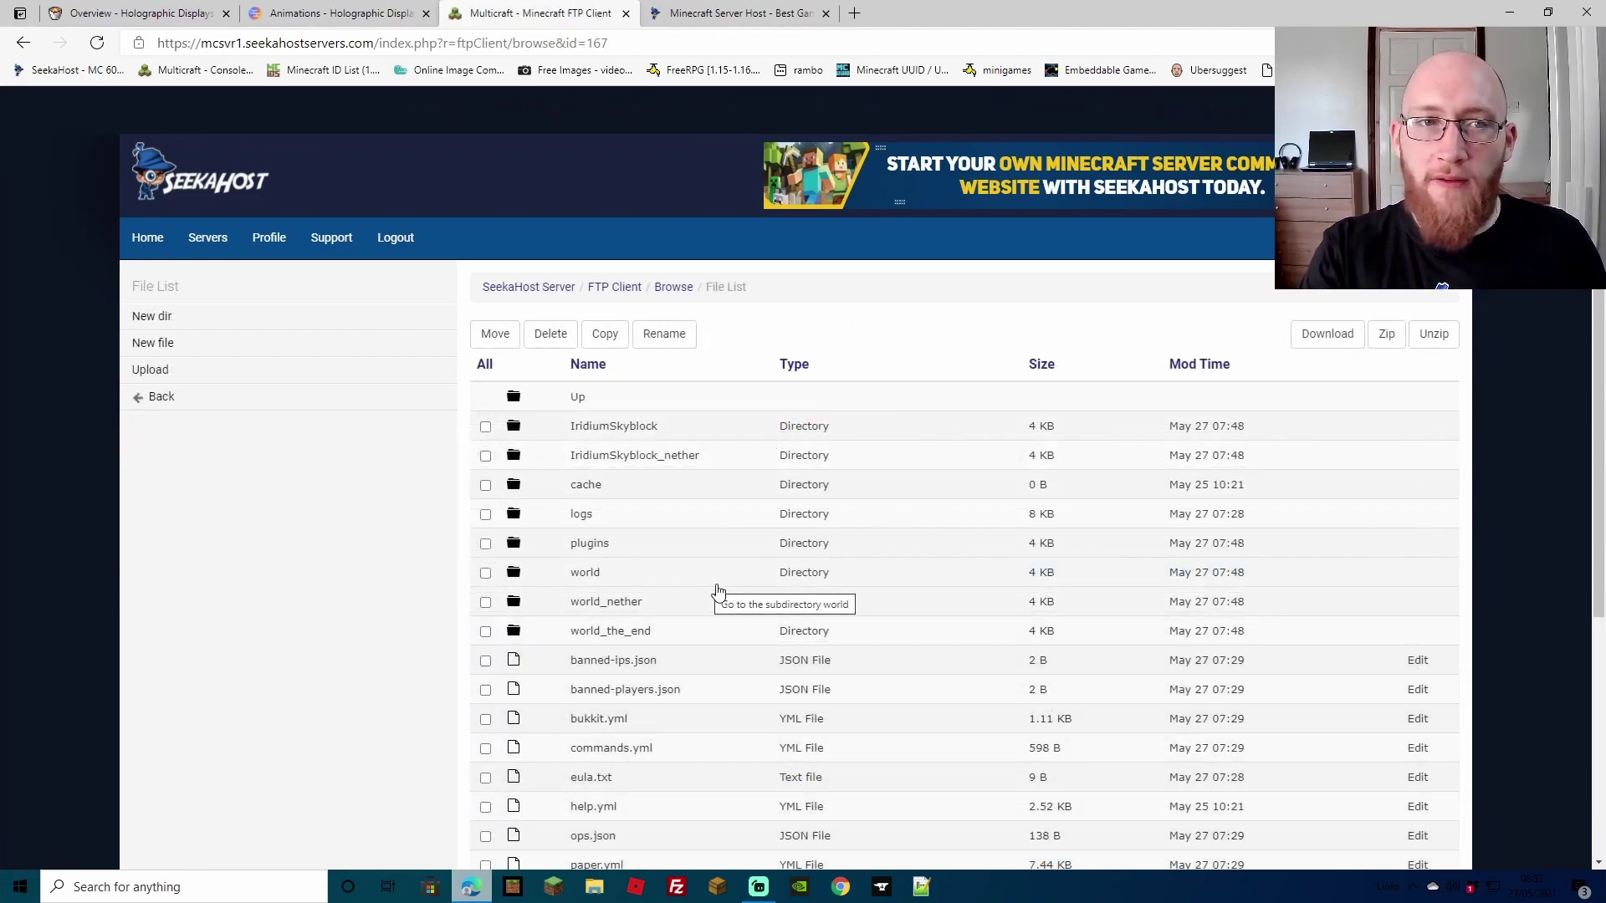
{"action": "left_click", "coordinate": [596, 544]}
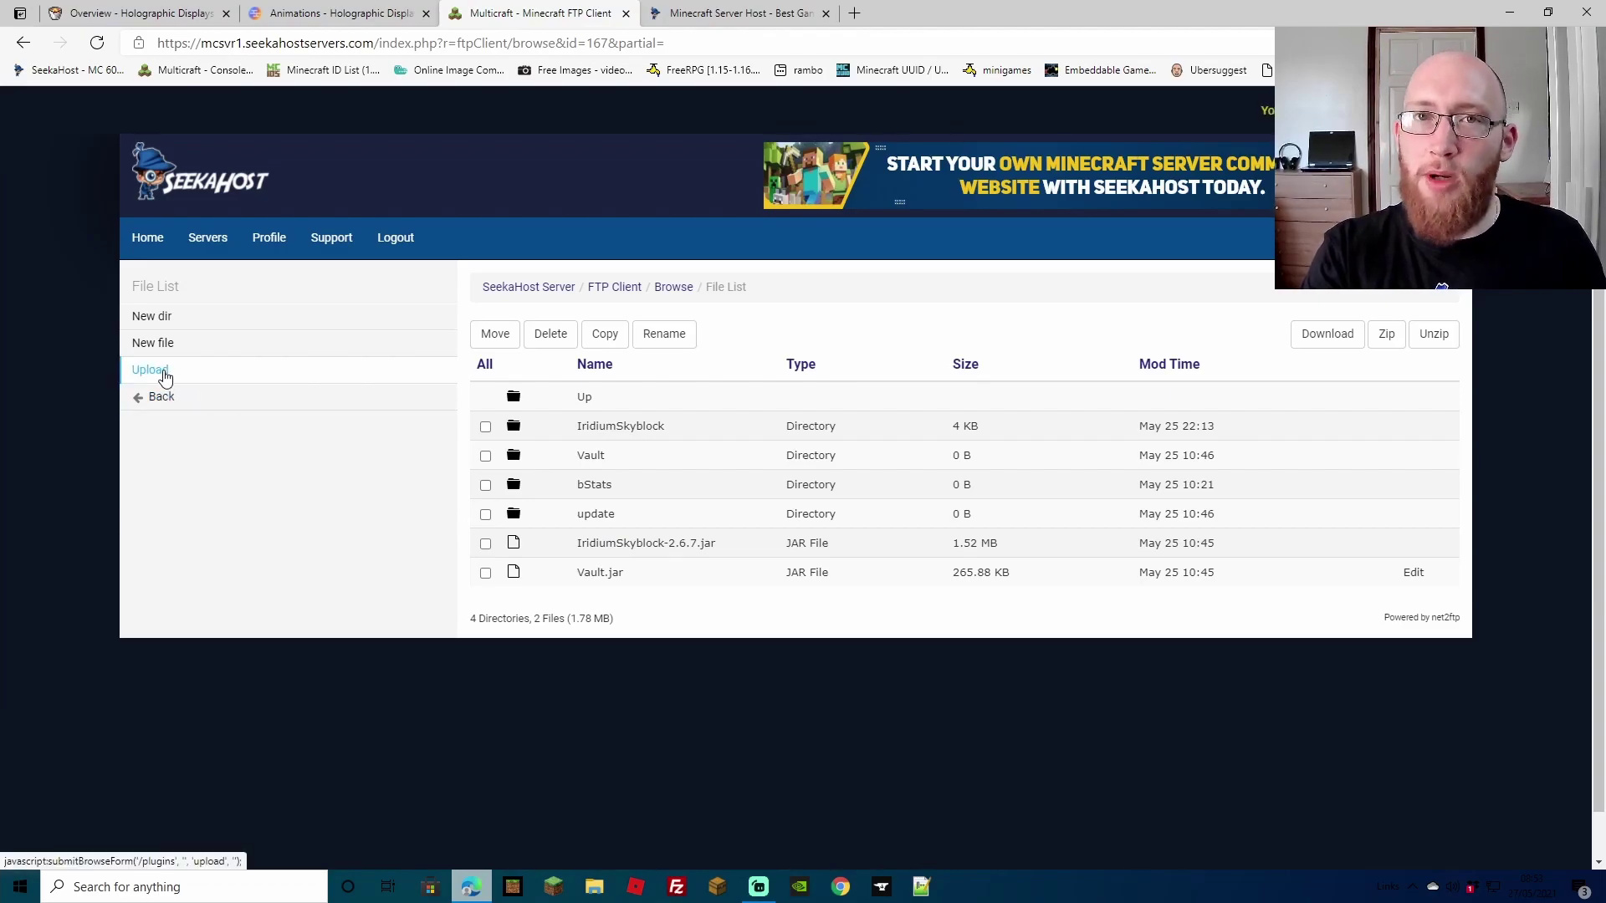
{"action": "left_click", "coordinate": [165, 377]}
{"action": "left_click", "coordinate": [535, 529]}
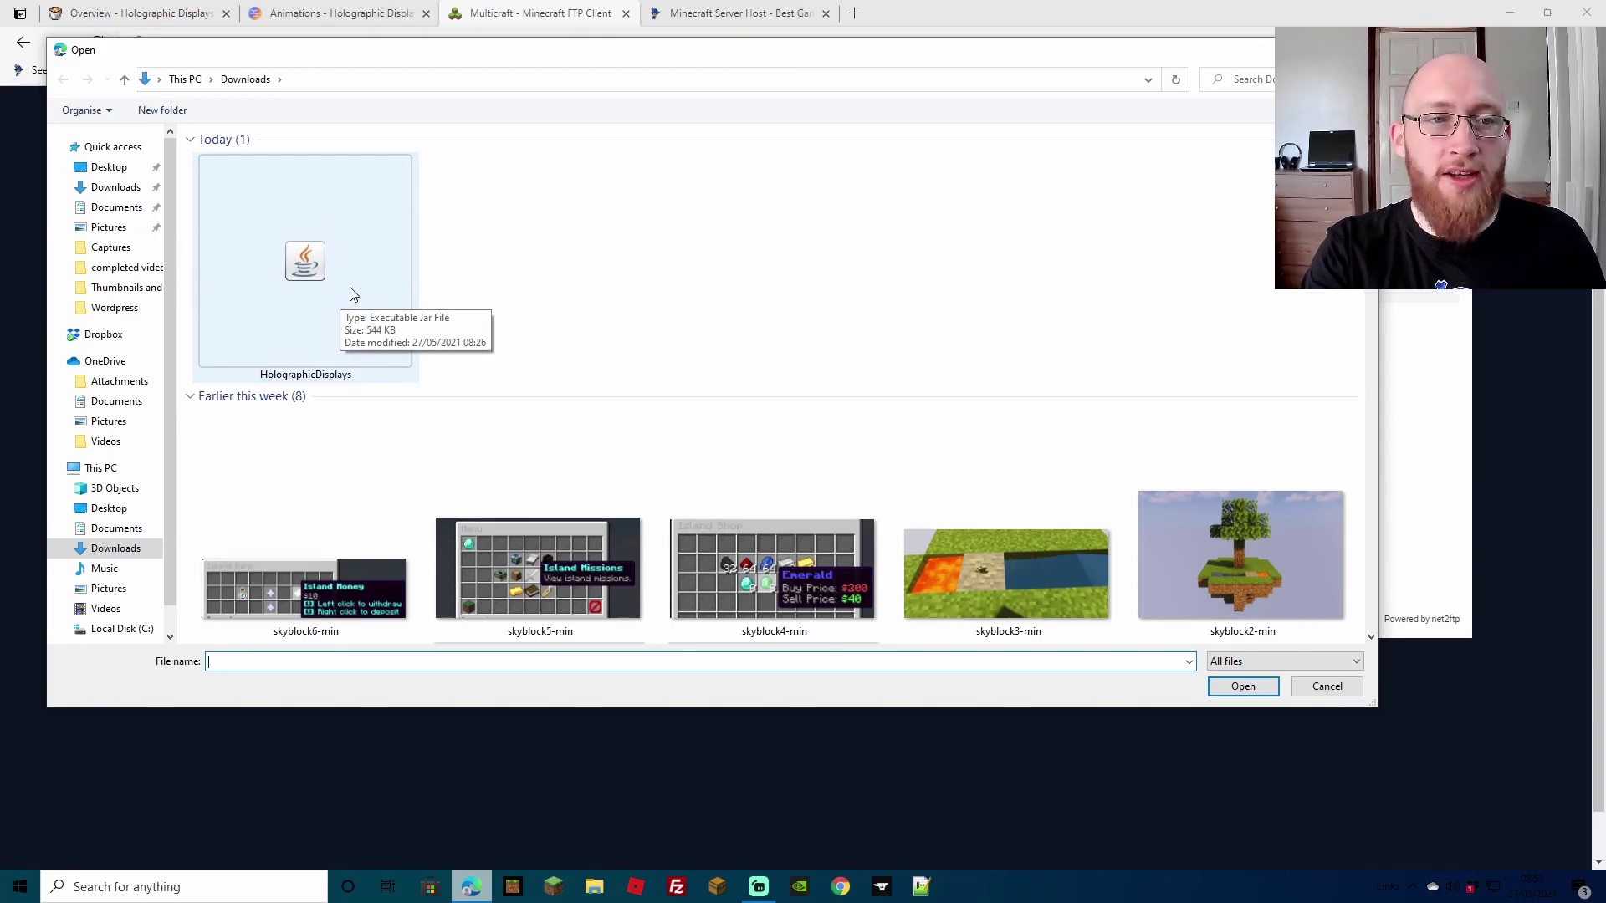
{"action": "double_click", "coordinate": [350, 294]}
{"action": "left_click", "coordinate": [501, 630]}
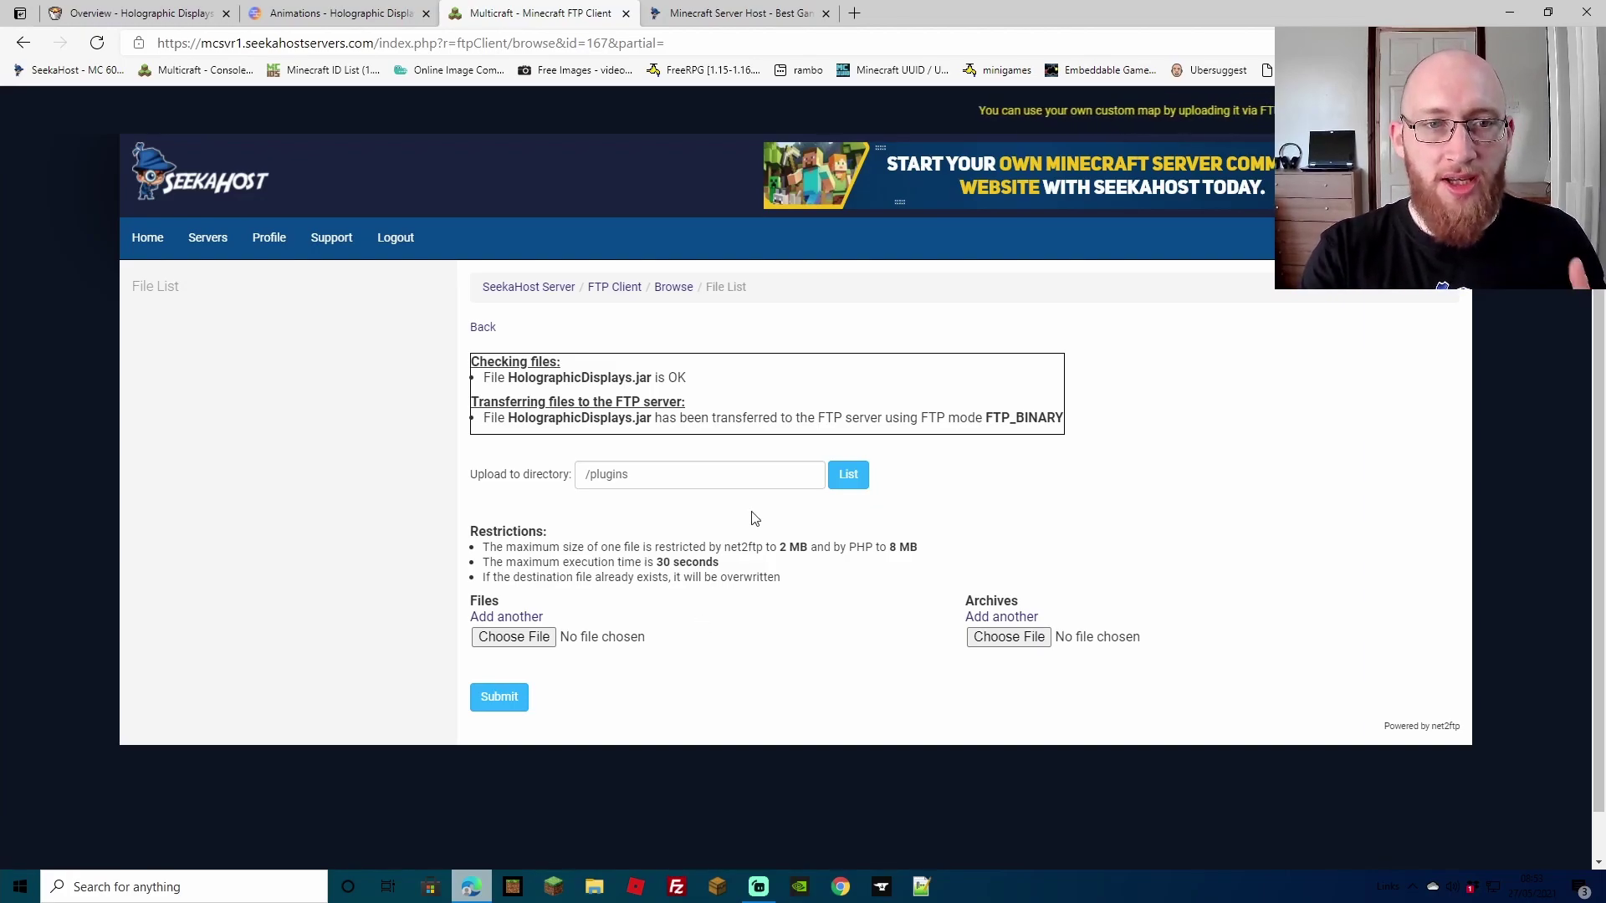
{"action": "left_click", "coordinate": [543, 296]}
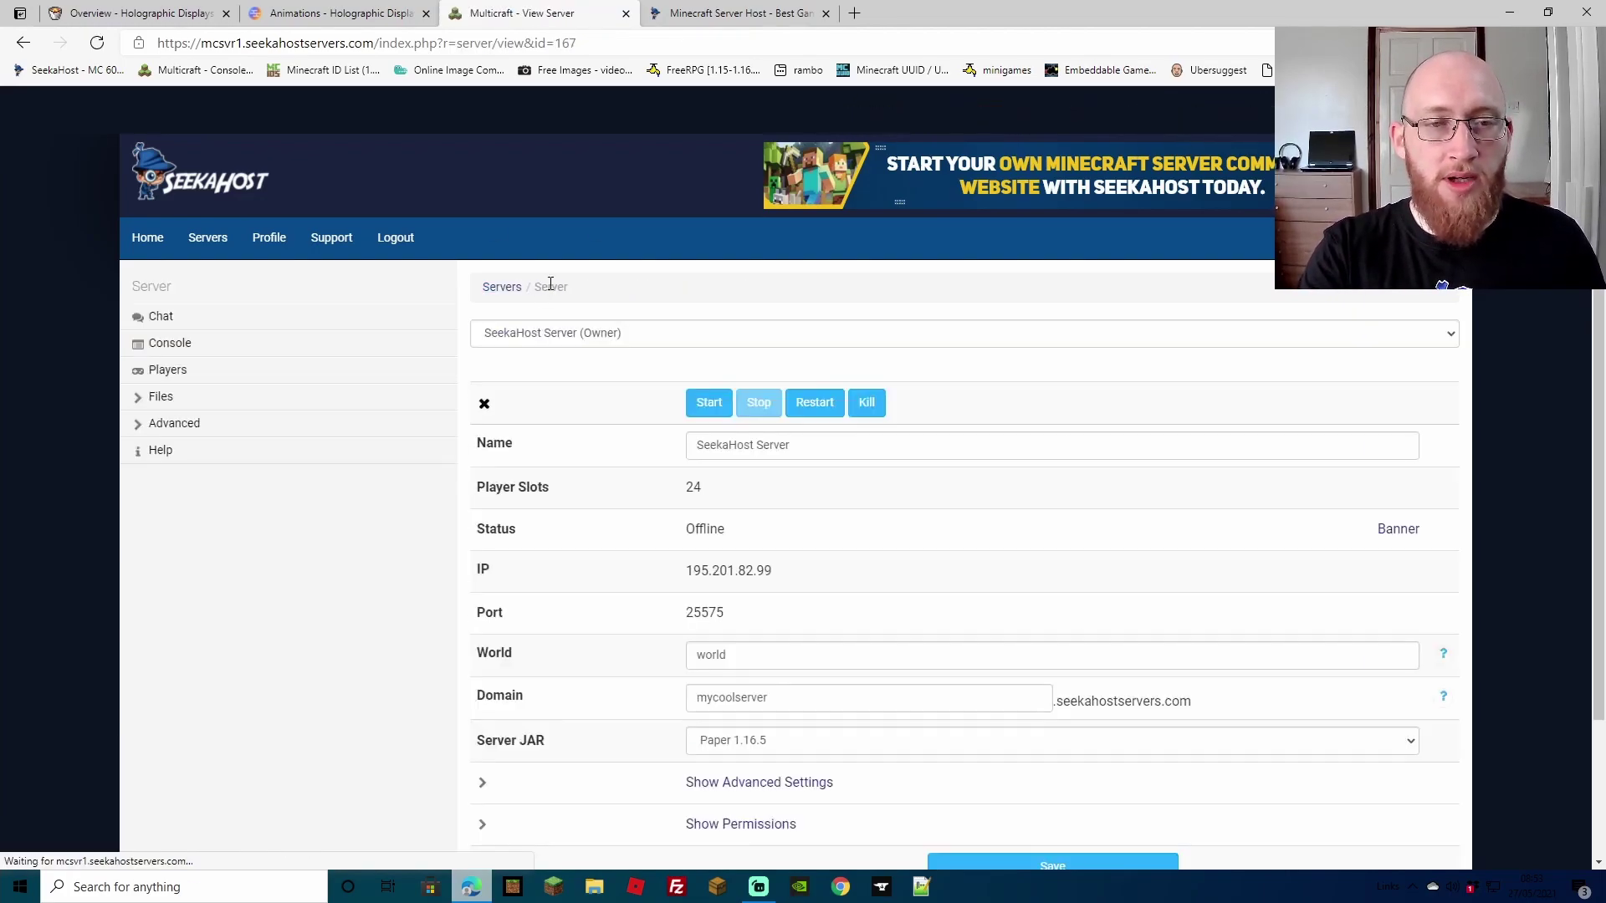
Step: Start the server and run pl in the console to confirm HolographicDisplays loaded
{"action": "left_click", "coordinate": [709, 404]}
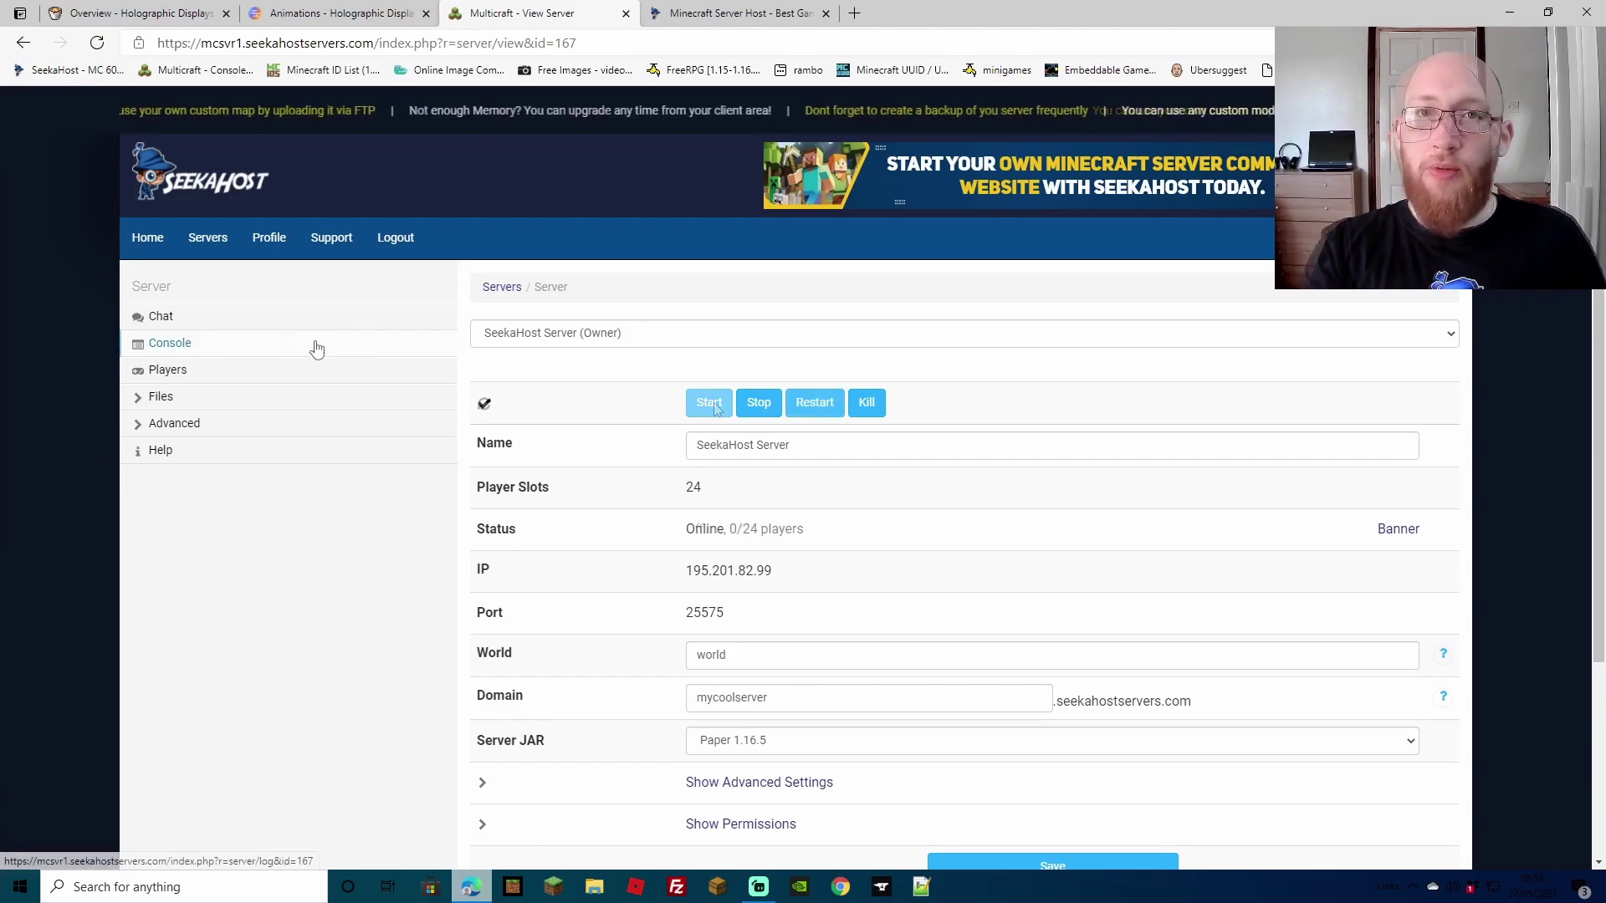
{"action": "left_click", "coordinate": [810, 748]}
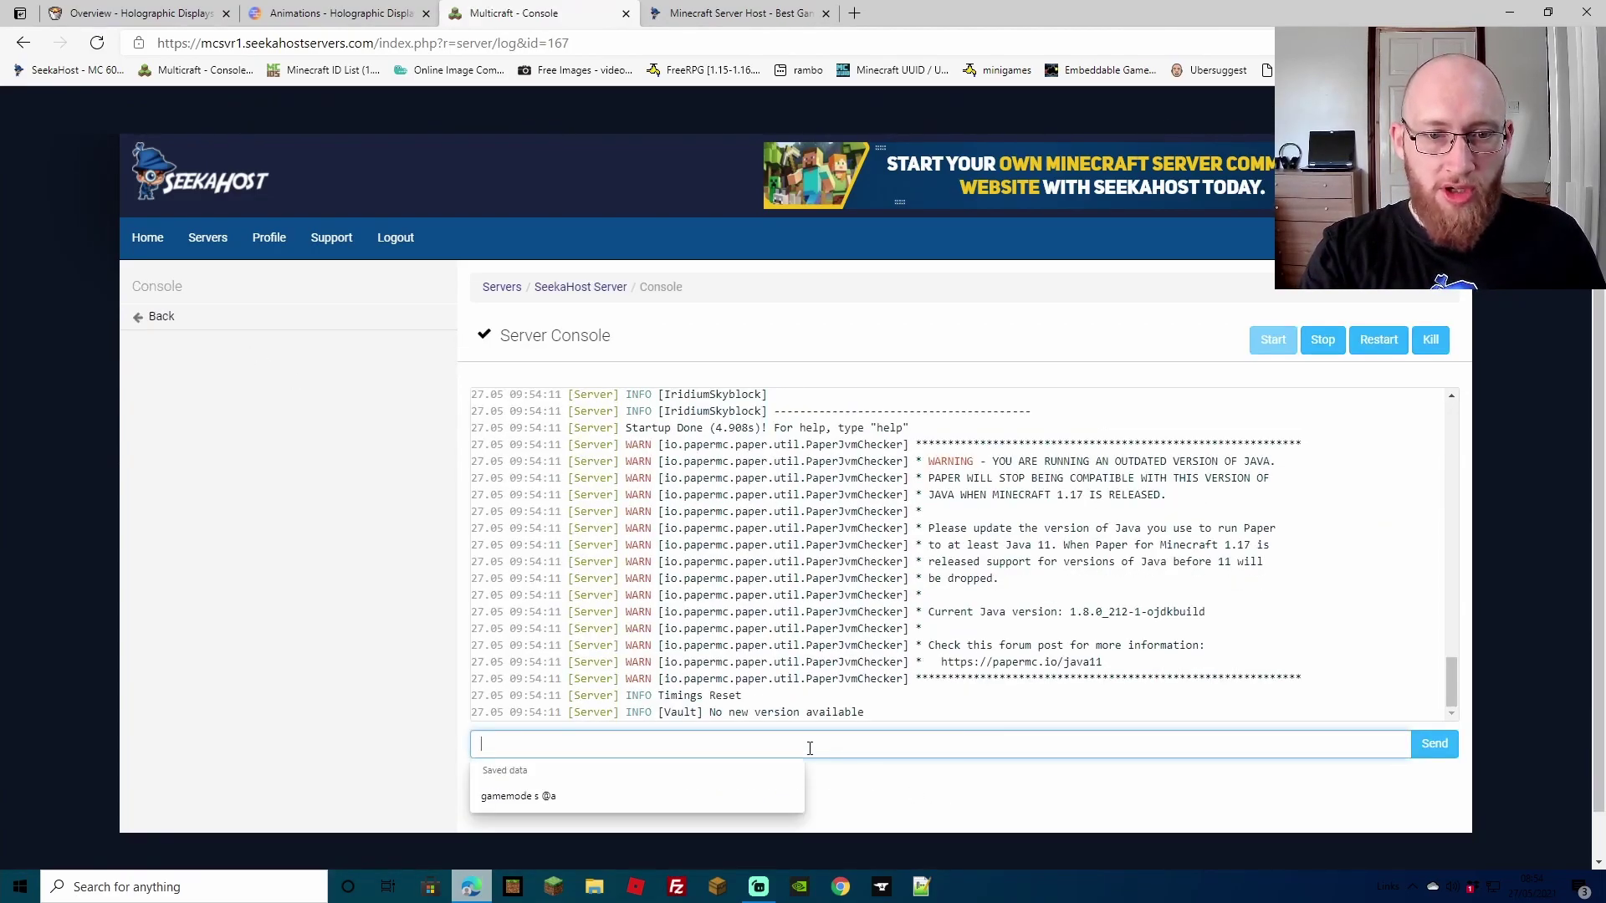
{"action": "type", "text": "pl"}
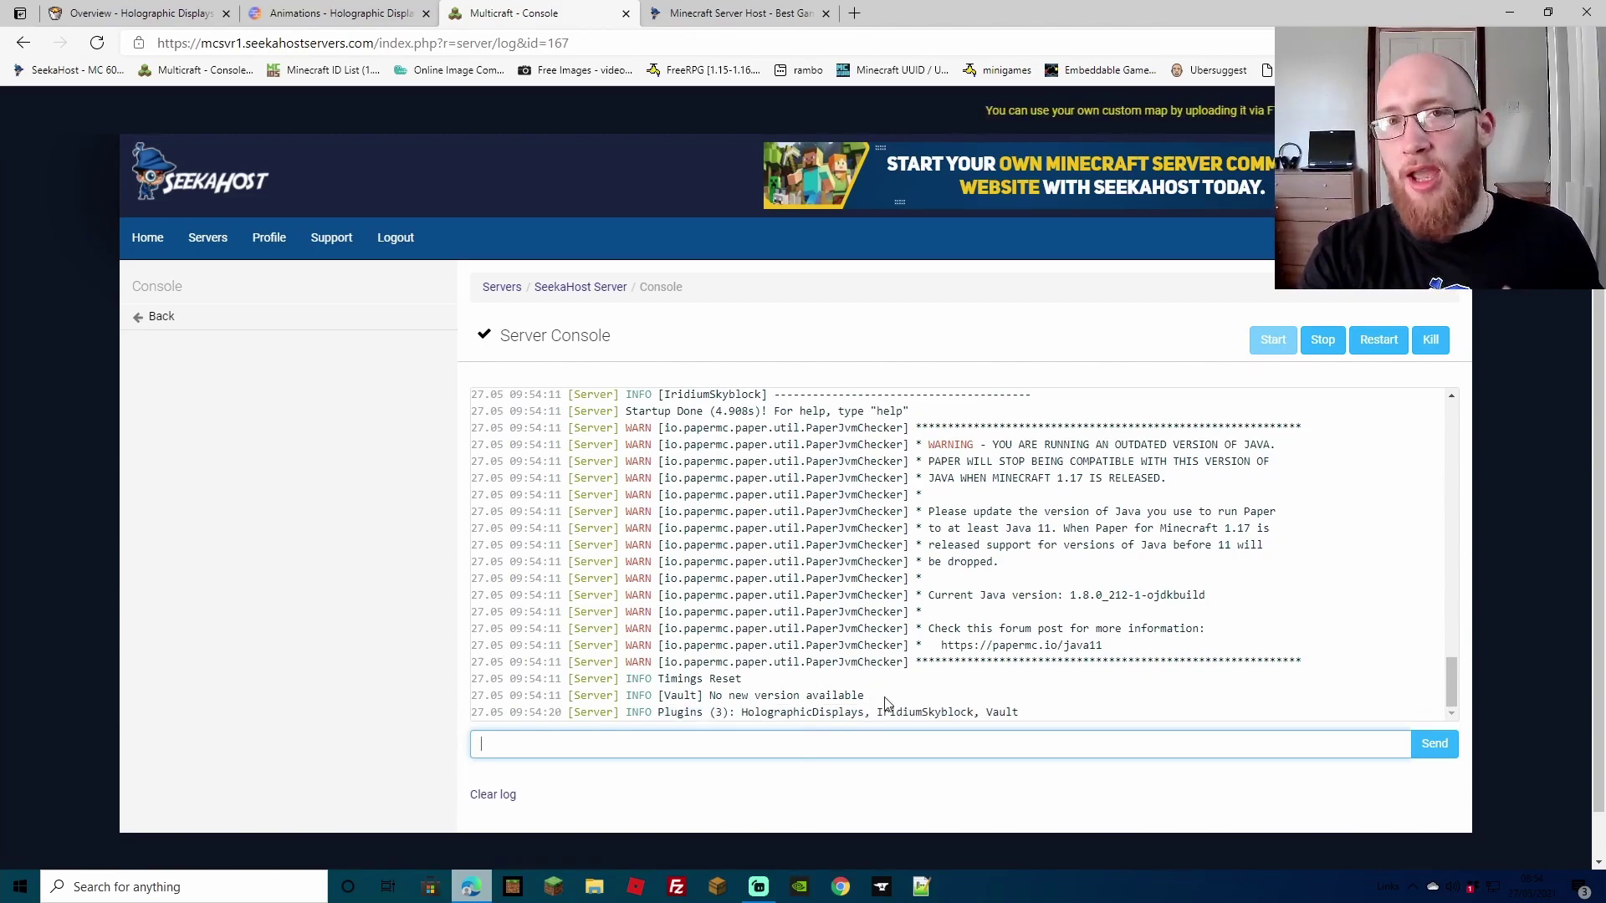
{"action": "left_click", "coordinate": [578, 287]}
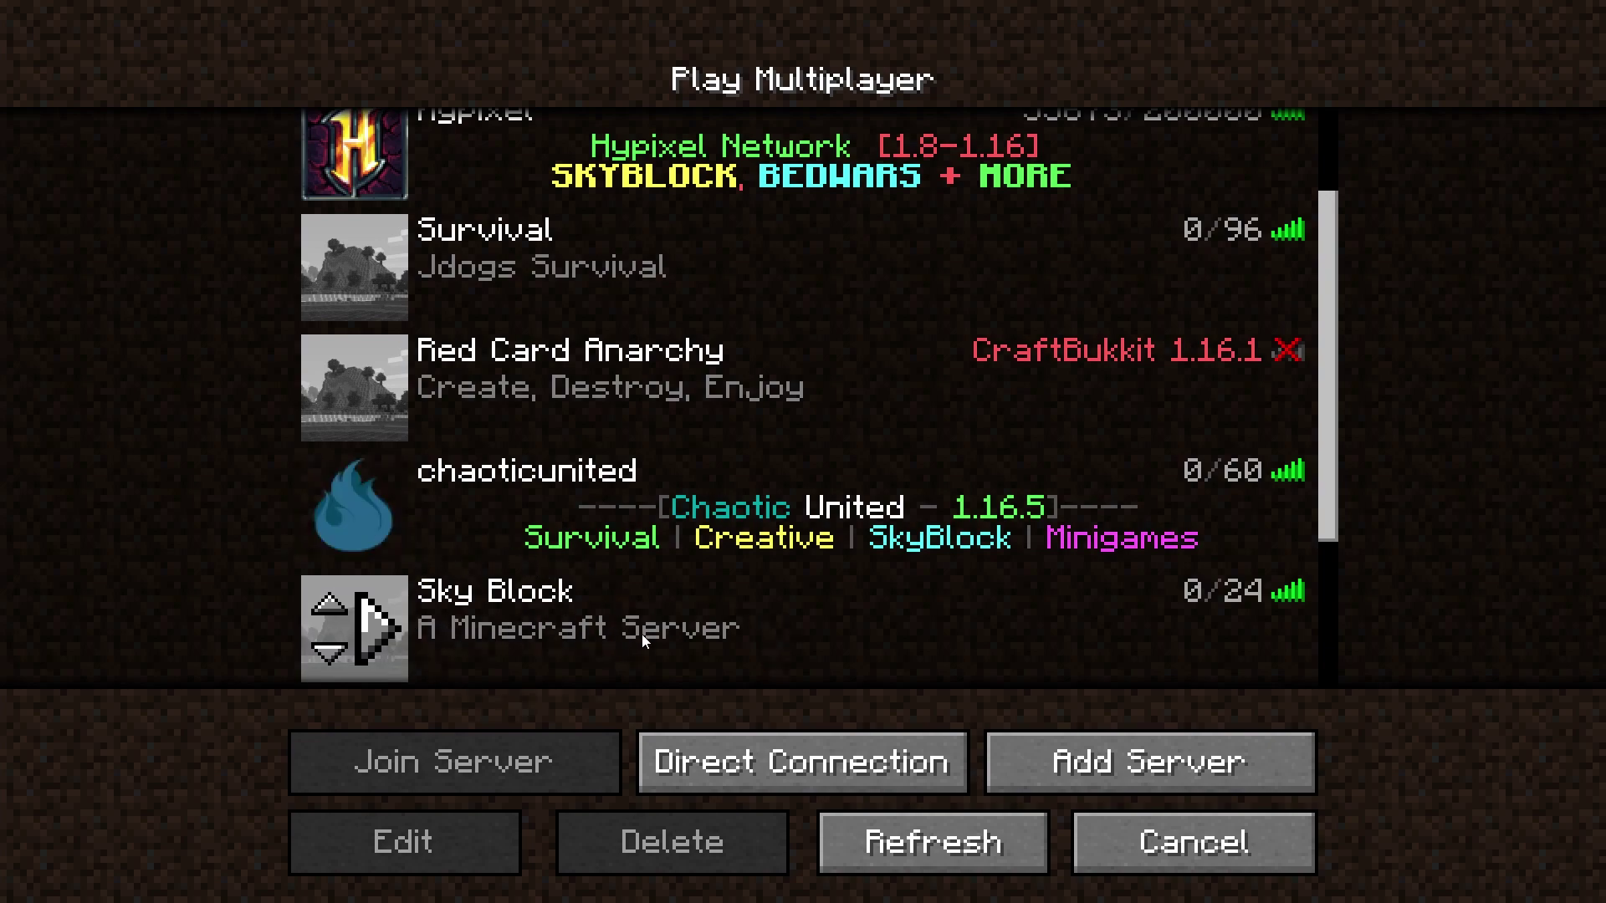
Step: Select the Sky Block server in the multiplayer list and join it
{"action": "left_click", "coordinate": [575, 614]}
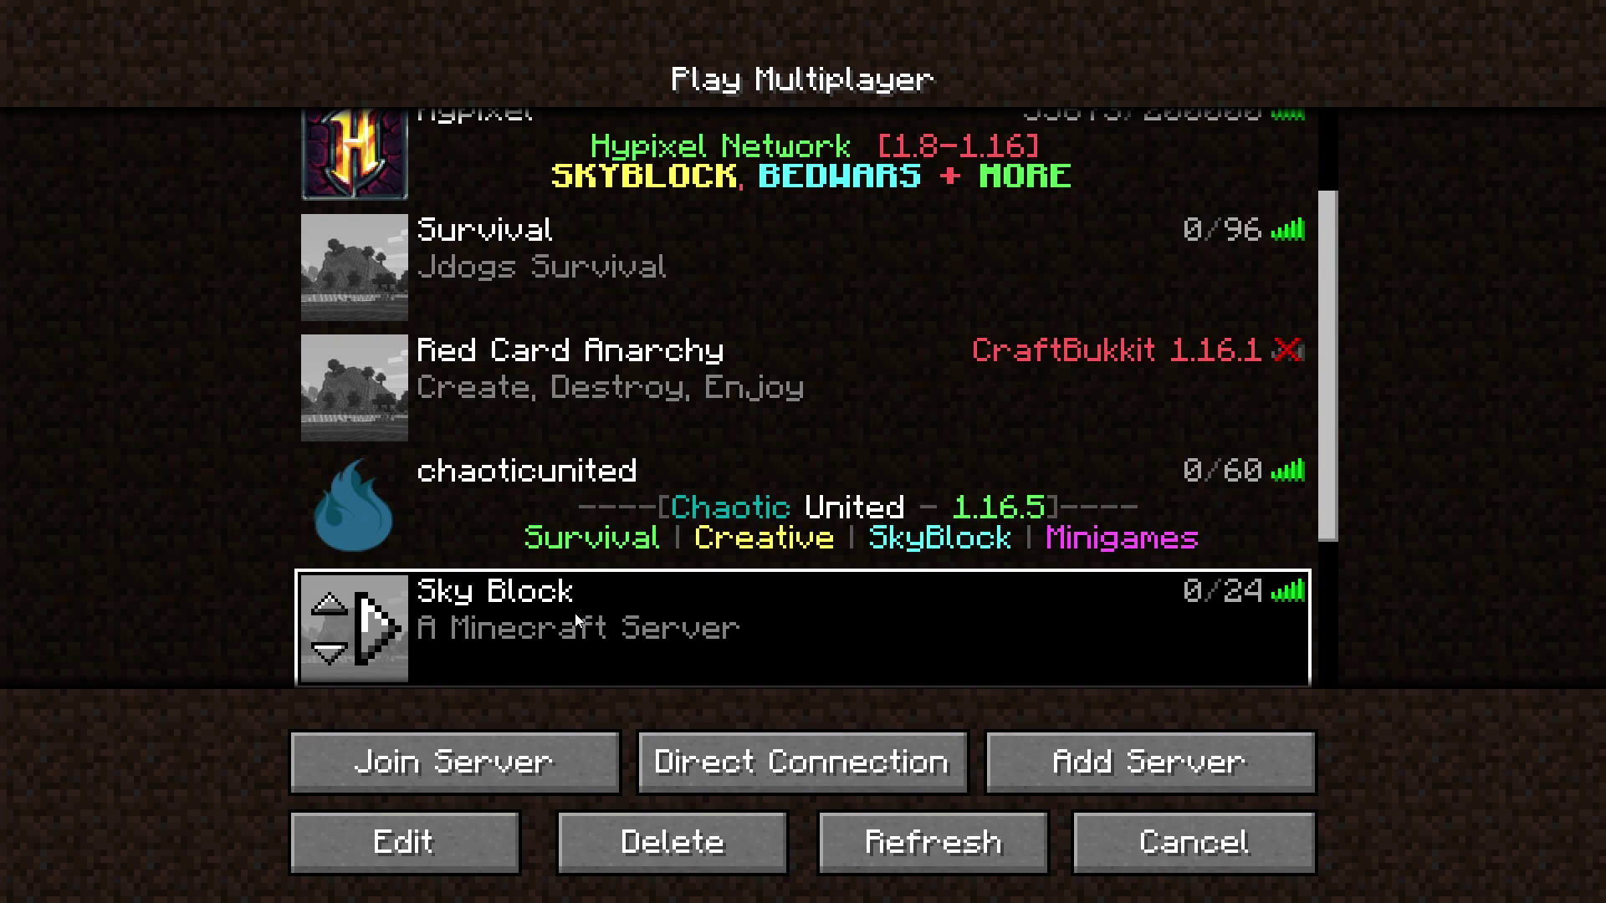
{"action": "left_click", "coordinate": [494, 778]}
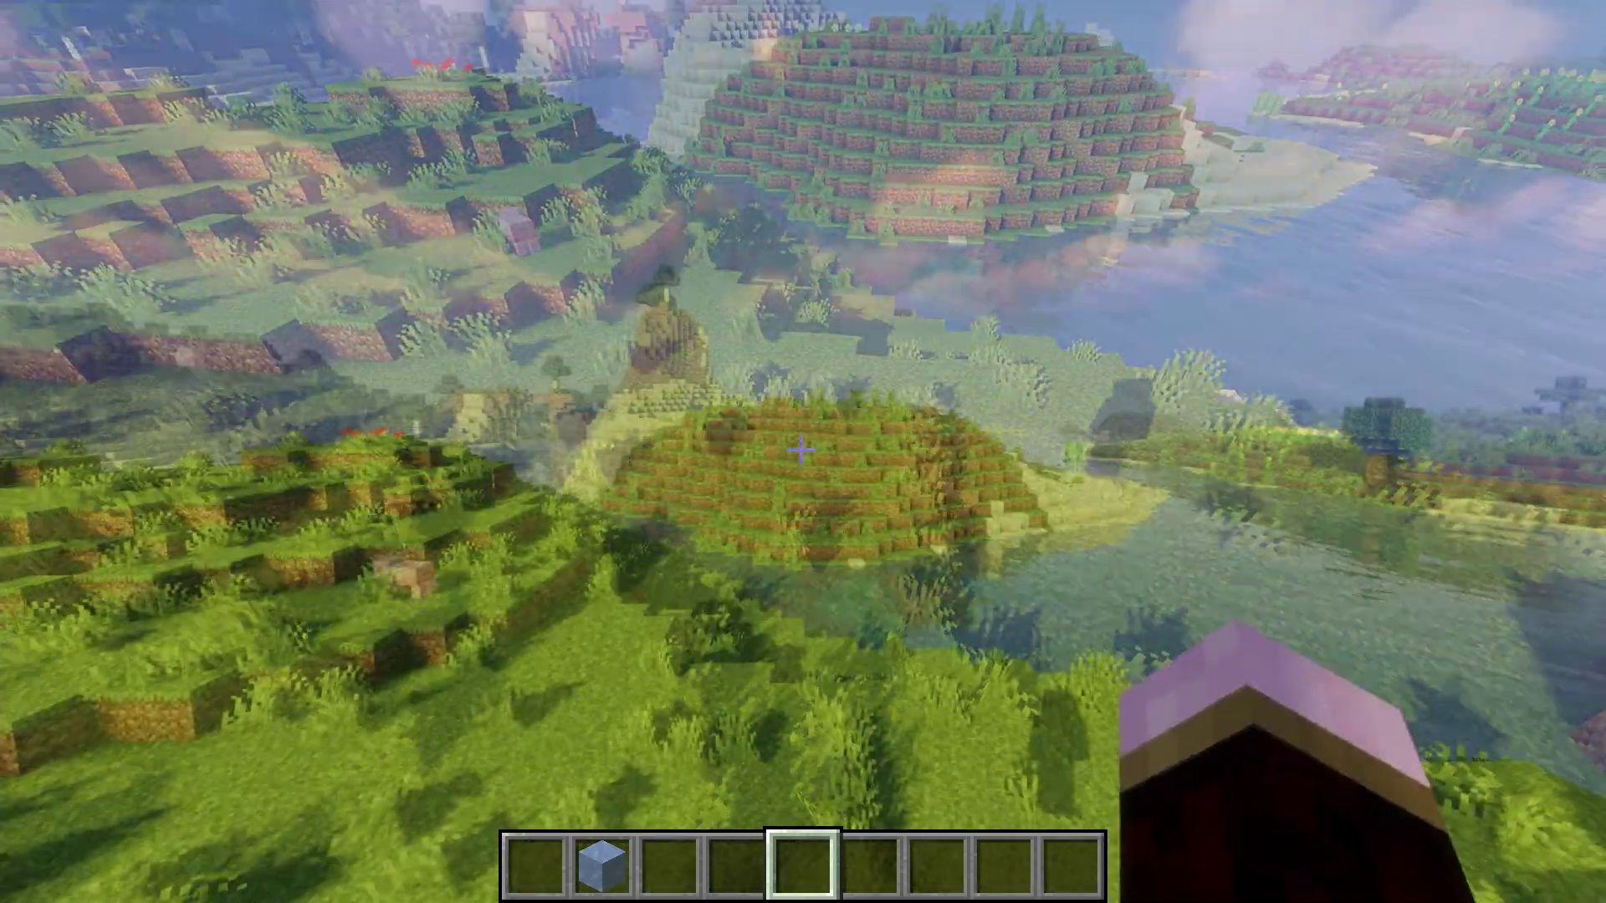
Step: Run /hd create skyblock and walk up to the new hologram
{"action": "key", "text": "slash"}
{"action": "type", "text": "hd"}
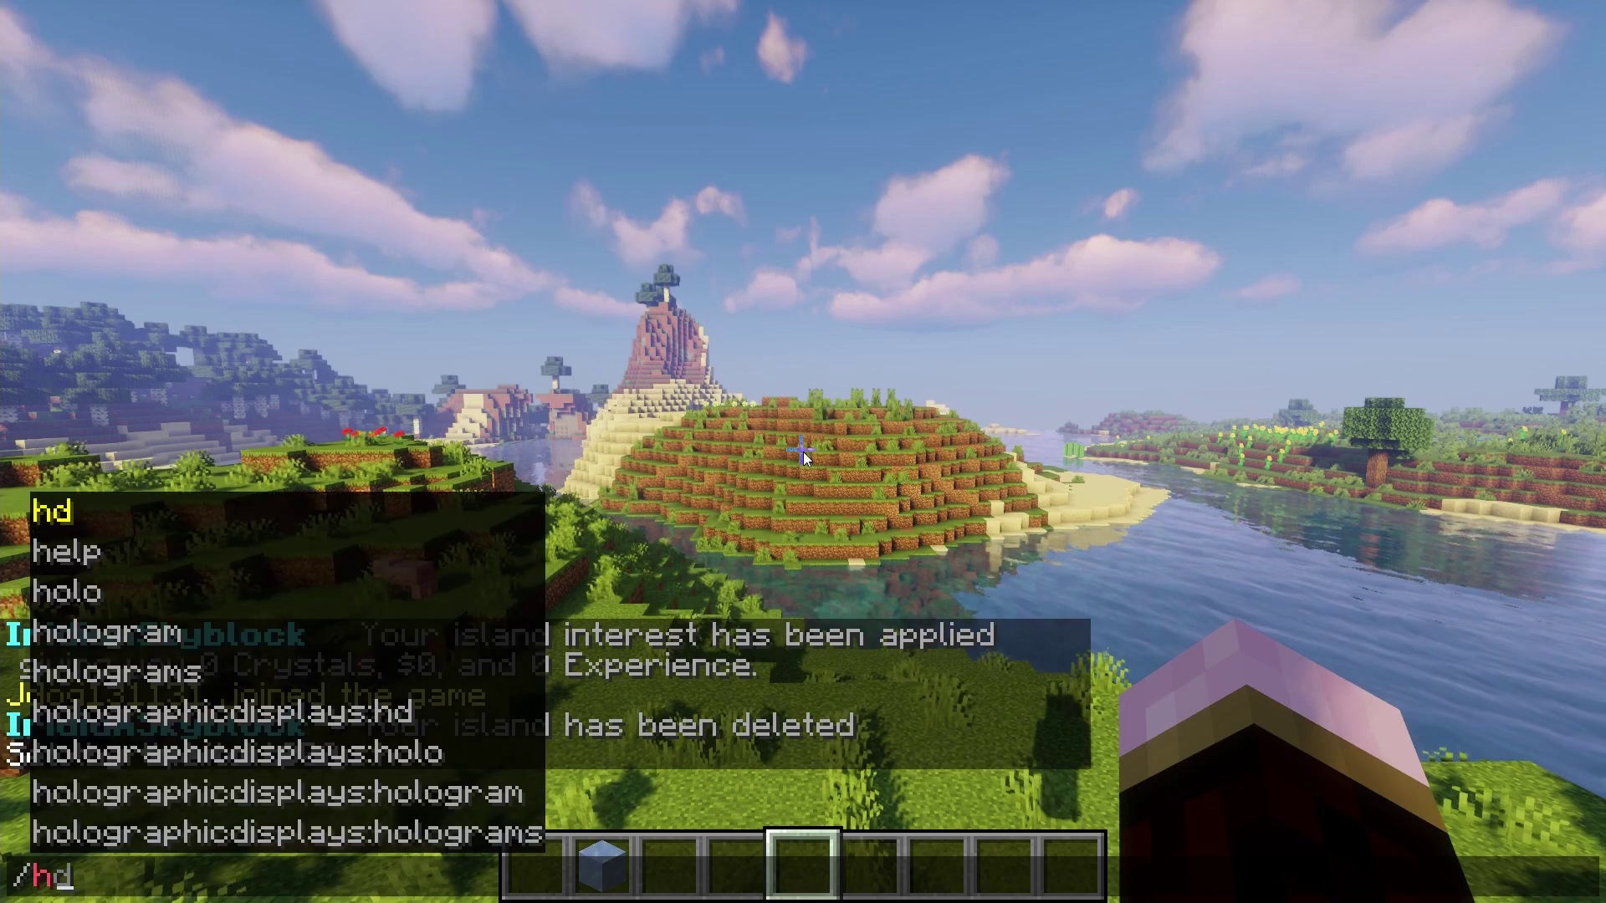
{"action": "key", "text": "Tab"}
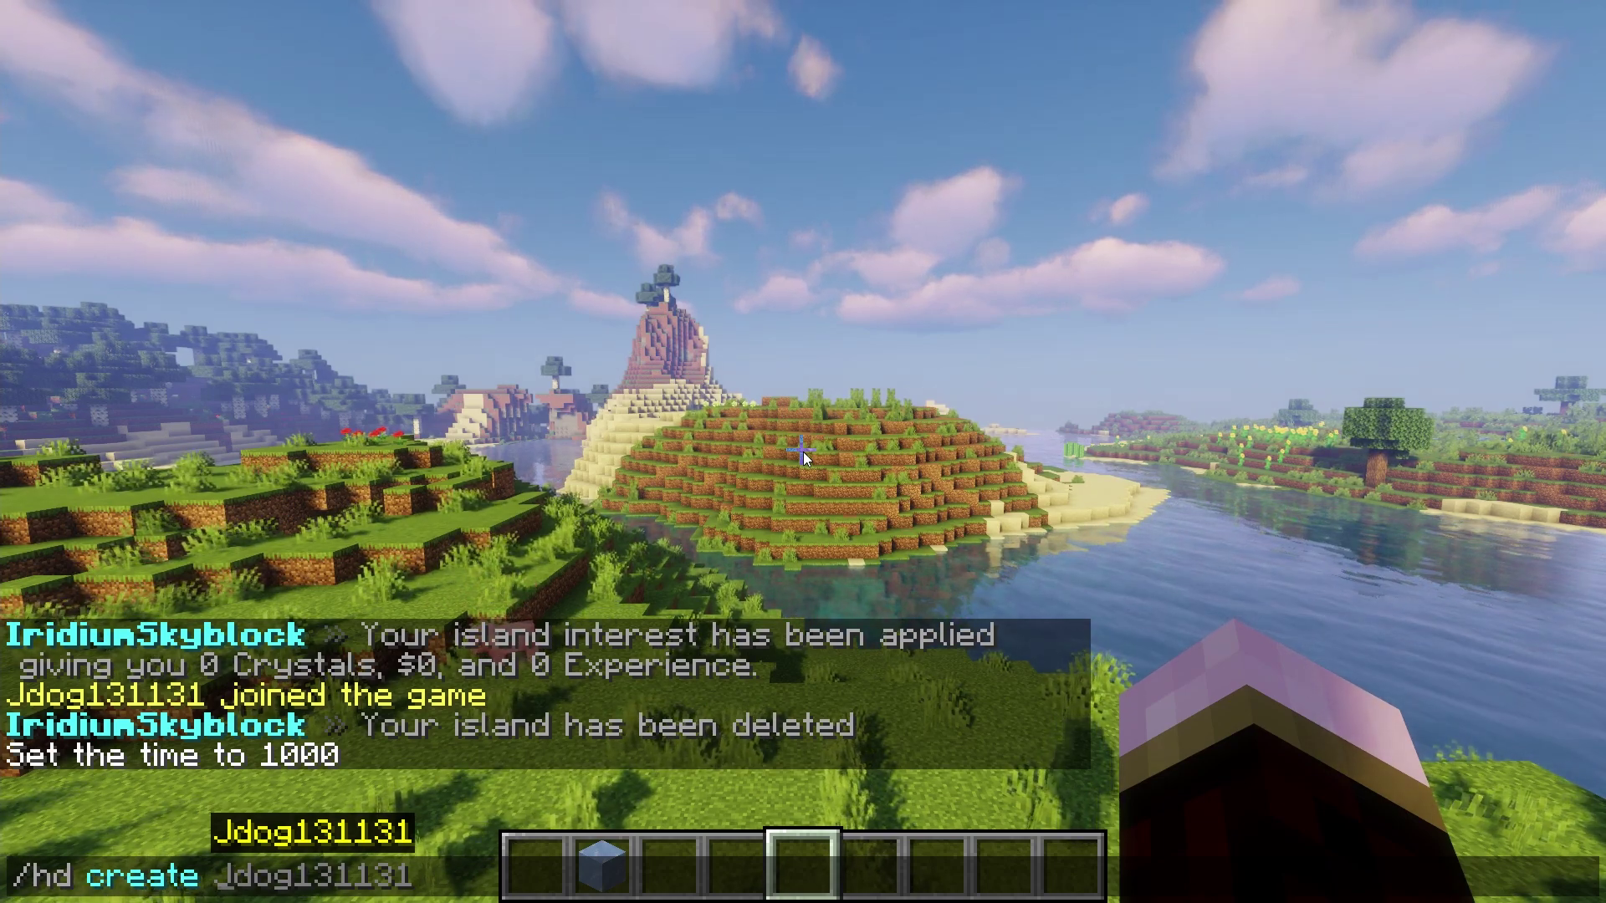
{"action": "type", "text": "skyblock"}
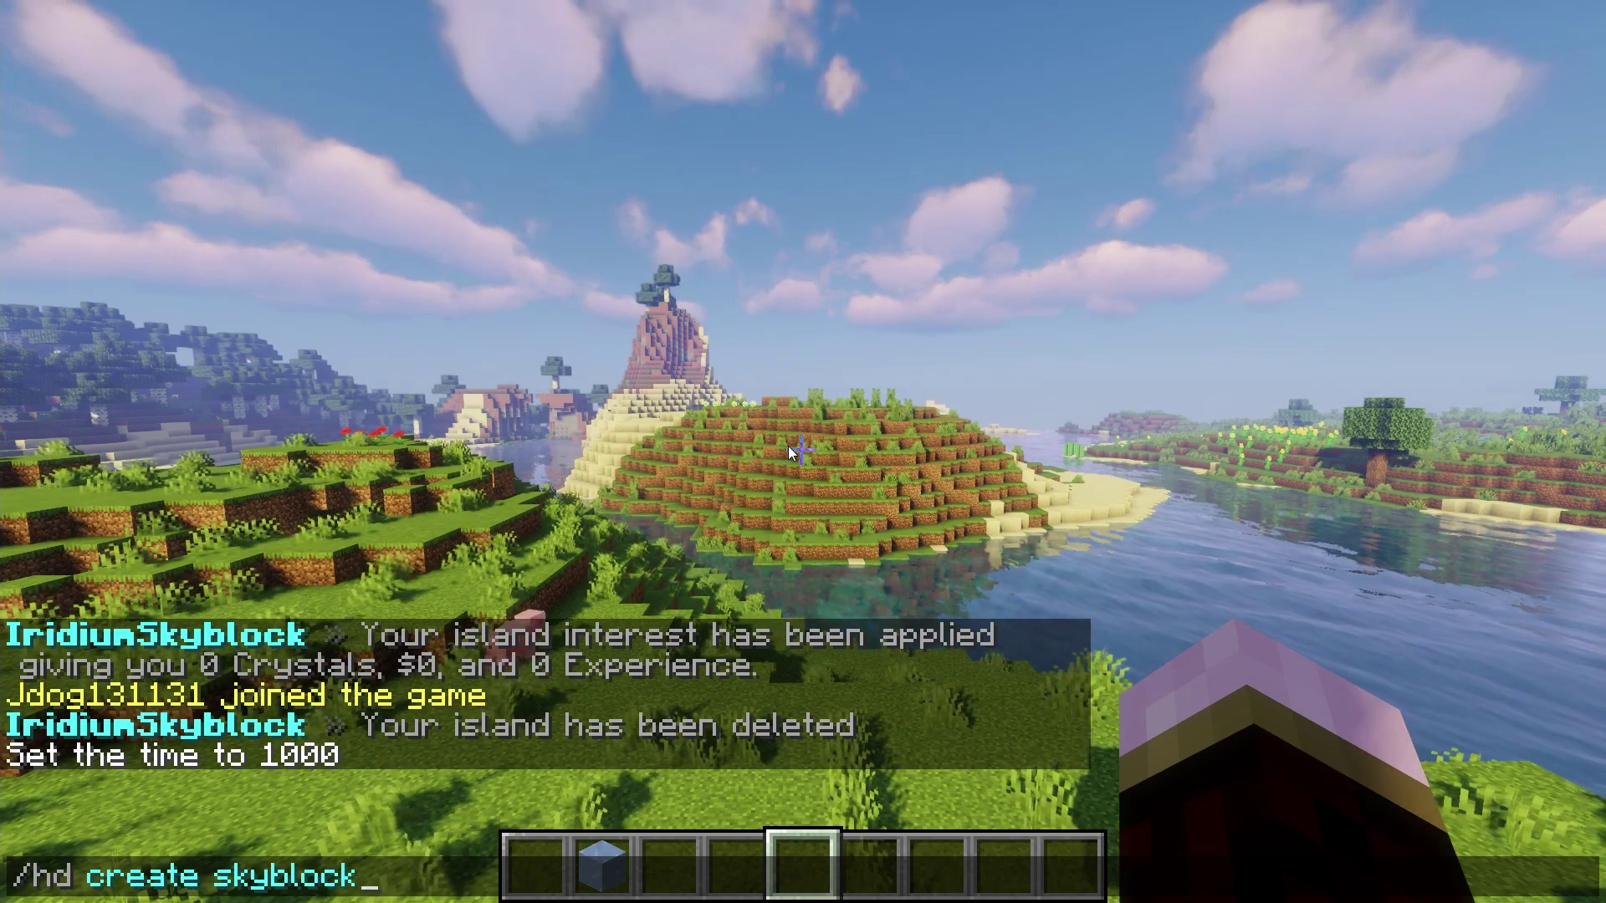
{"action": "key", "text": "Return"}
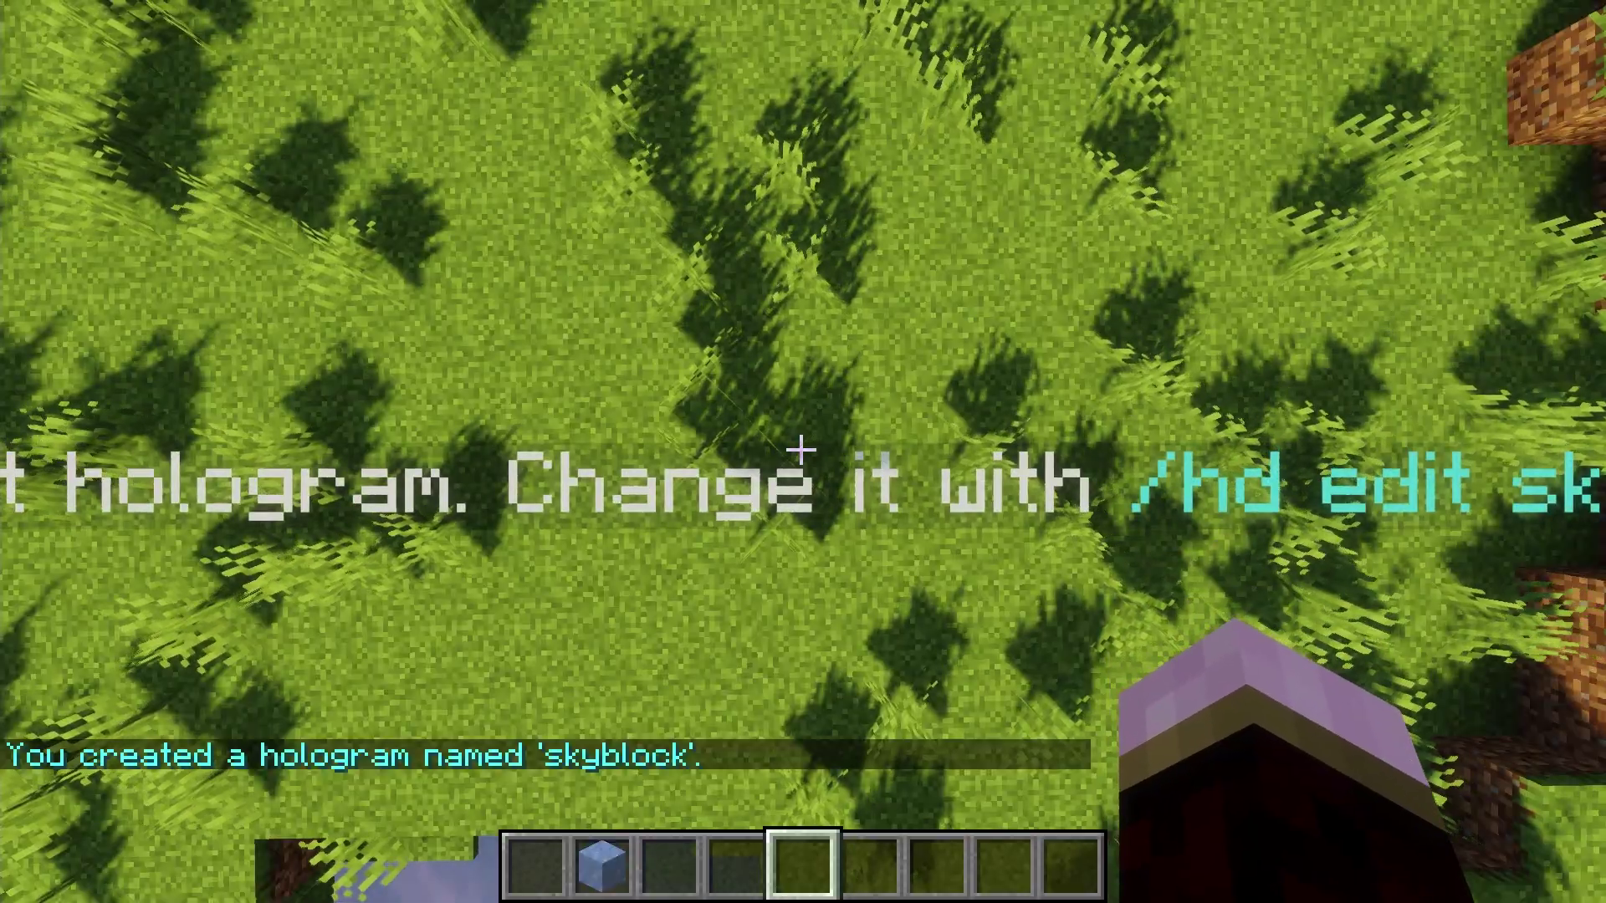
{"action": "key", "text": "w"}
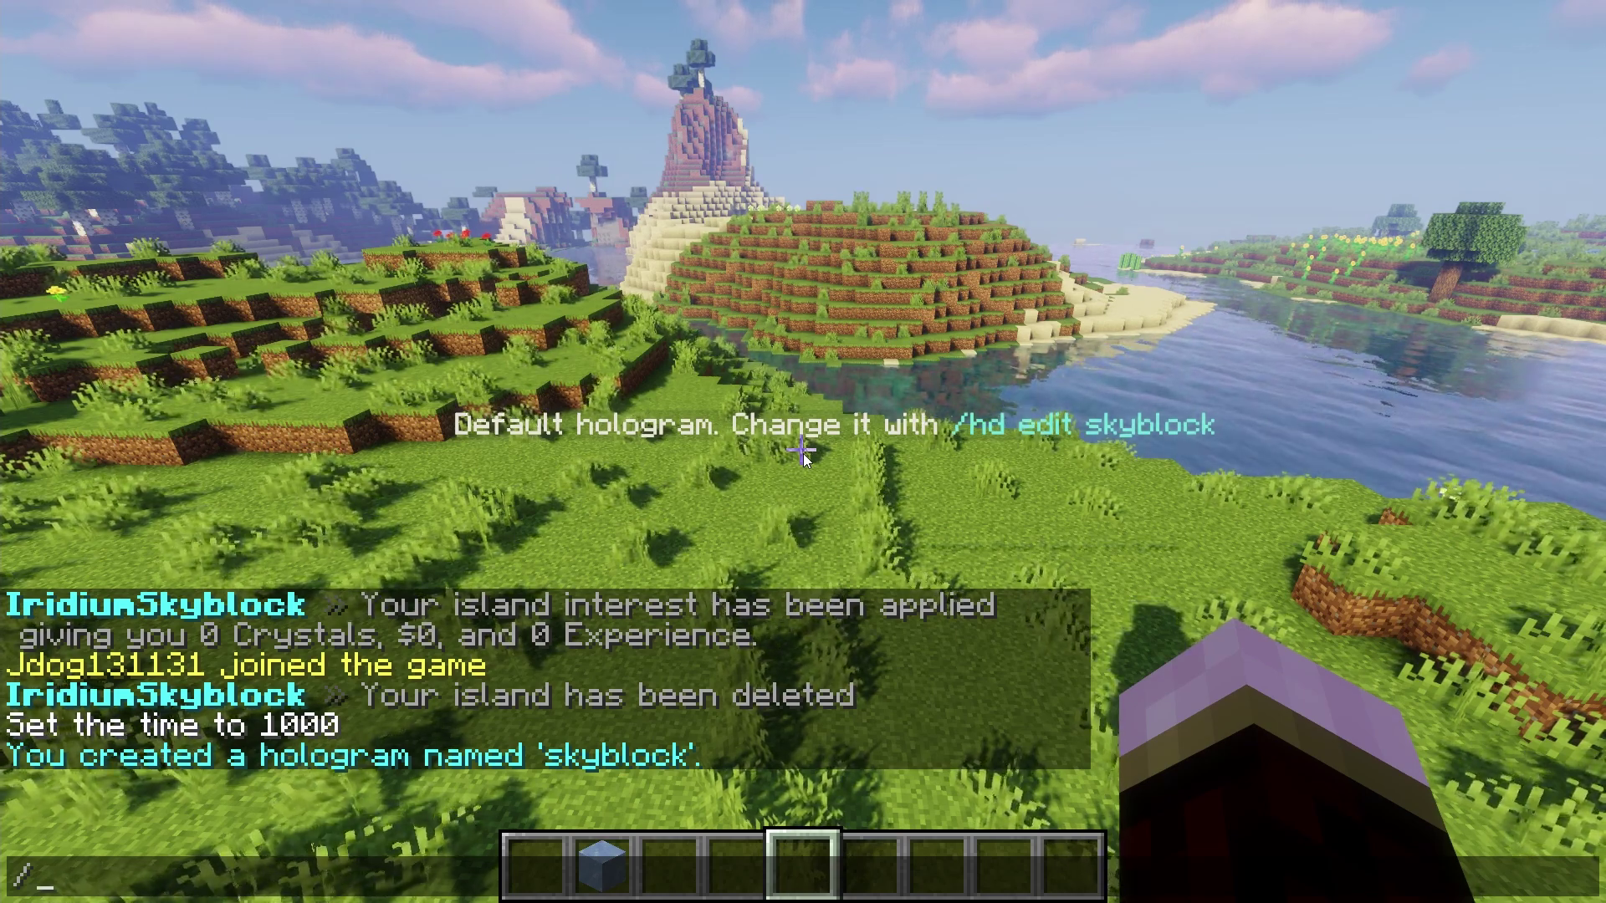
{"action": "key", "text": "Up"}
Step: Run /hd edit skyblock to list the hologram's editing commands
{"action": "key", "text": "Left"}
{"action": "key", "text": "Left"}
{"action": "key", "text": "Left"}
{"action": "key", "text": "Left"}
{"action": "key", "text": "Left"}
{"action": "key", "text": "Left"}
{"action": "key", "text": "Left"}
{"action": "key", "text": "Left"}
{"action": "key", "text": "Left"}
{"action": "key", "text": "BackSpace"}
{"action": "key", "text": "BackSpace"}
{"action": "key", "text": "BackSpace"}
{"action": "key", "text": "BackSpace"}
{"action": "key", "text": "BackSpace"}
{"action": "key", "text": "BackSpace"}
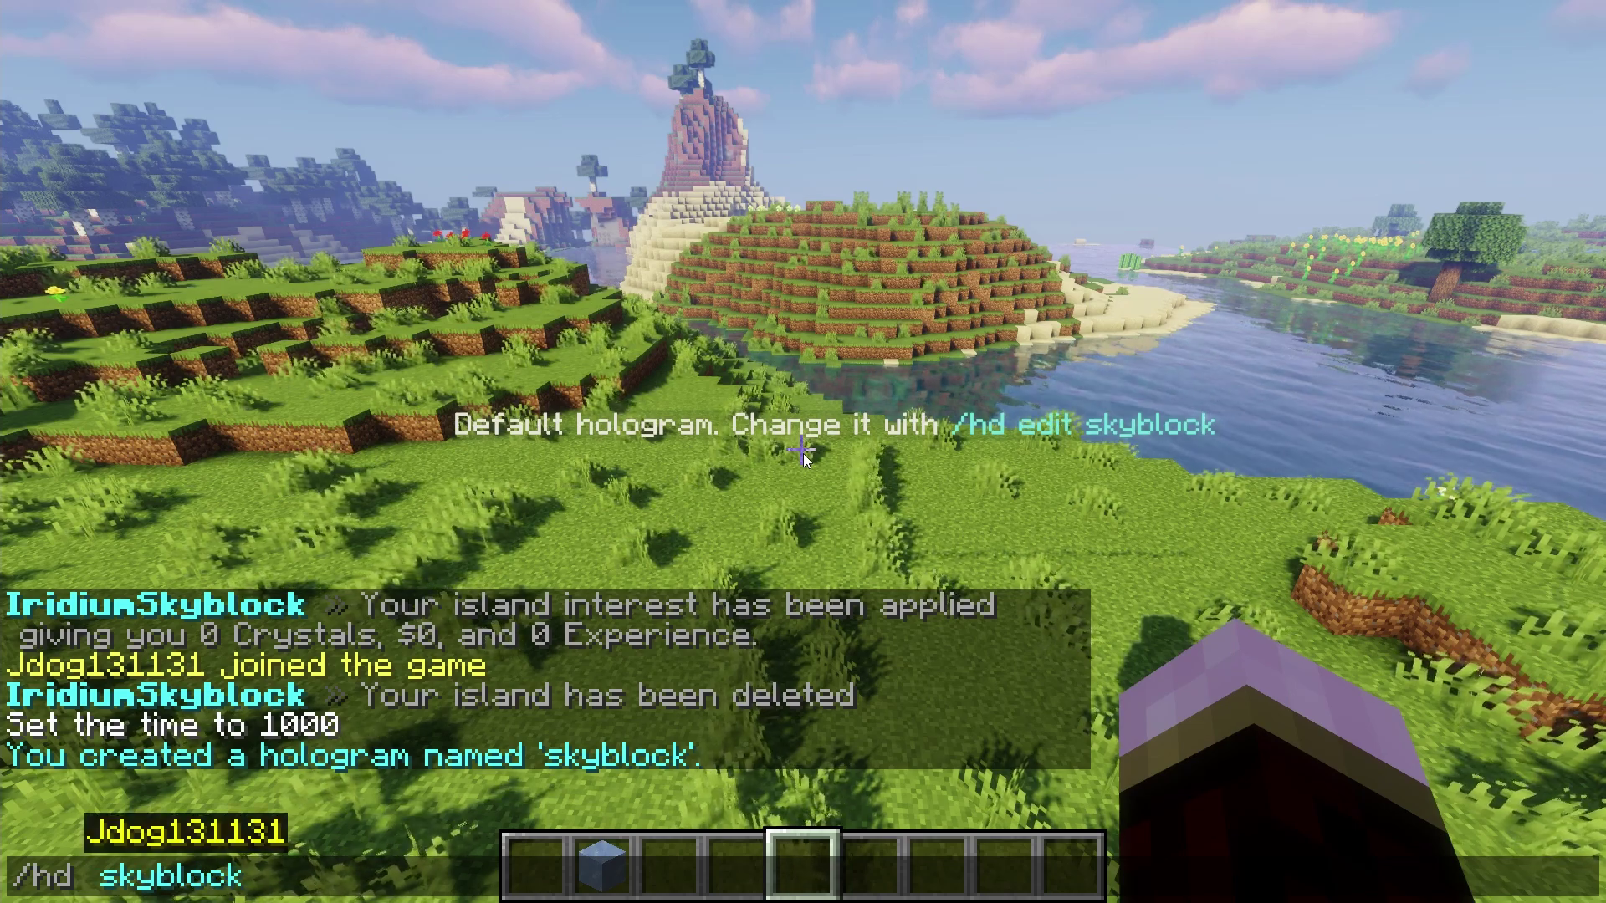
{"action": "type", "text": "edit"}
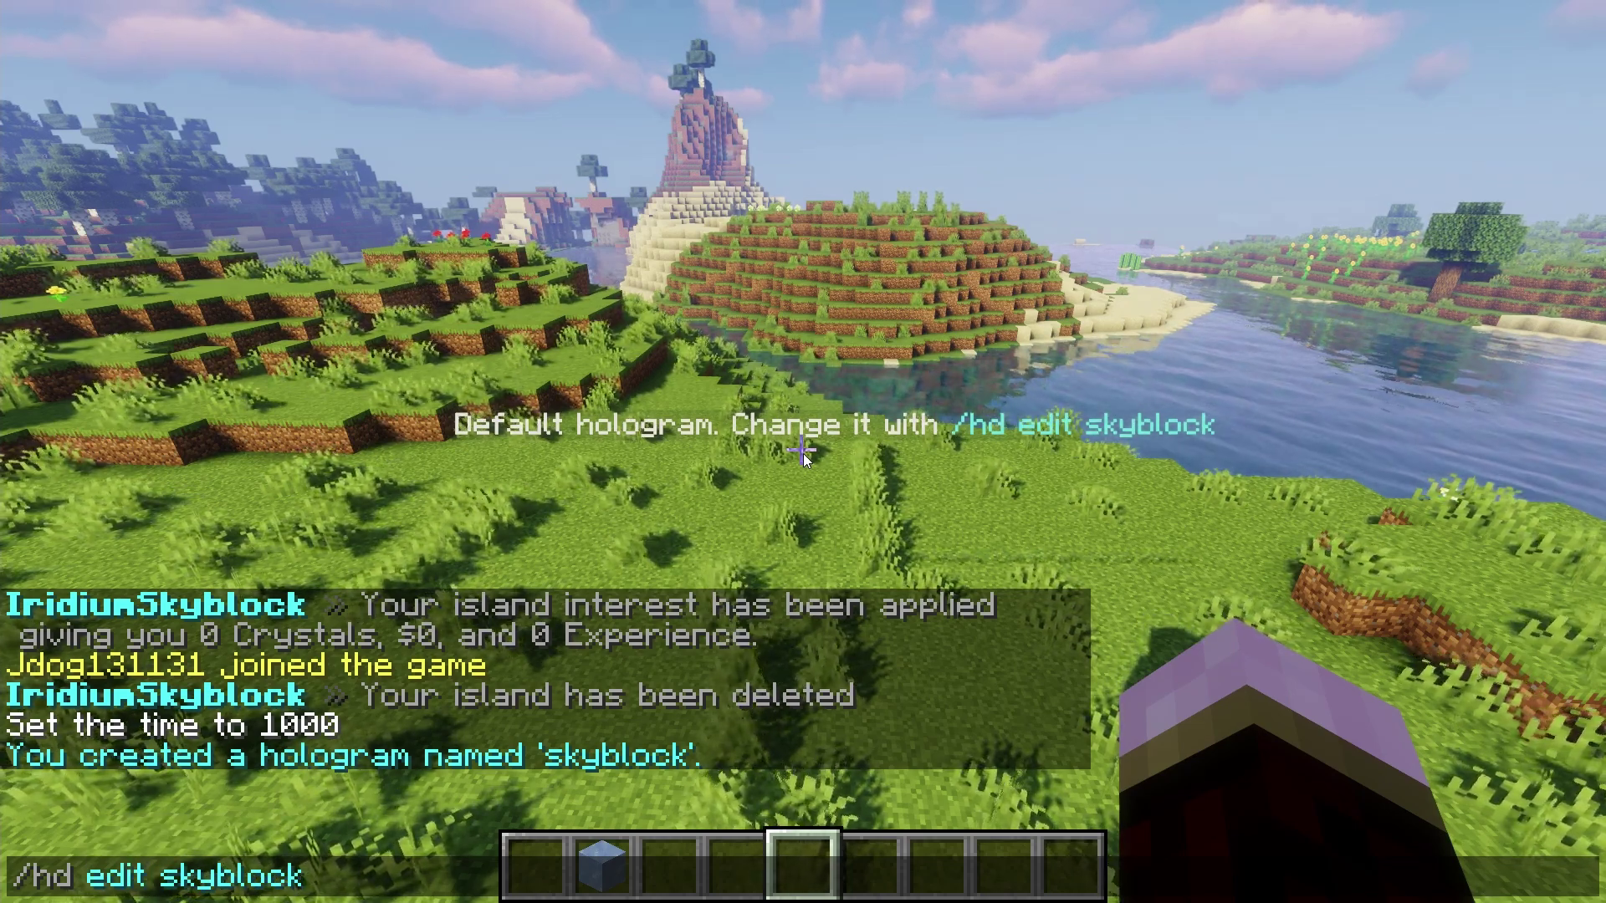
{"action": "key", "text": "Return"}
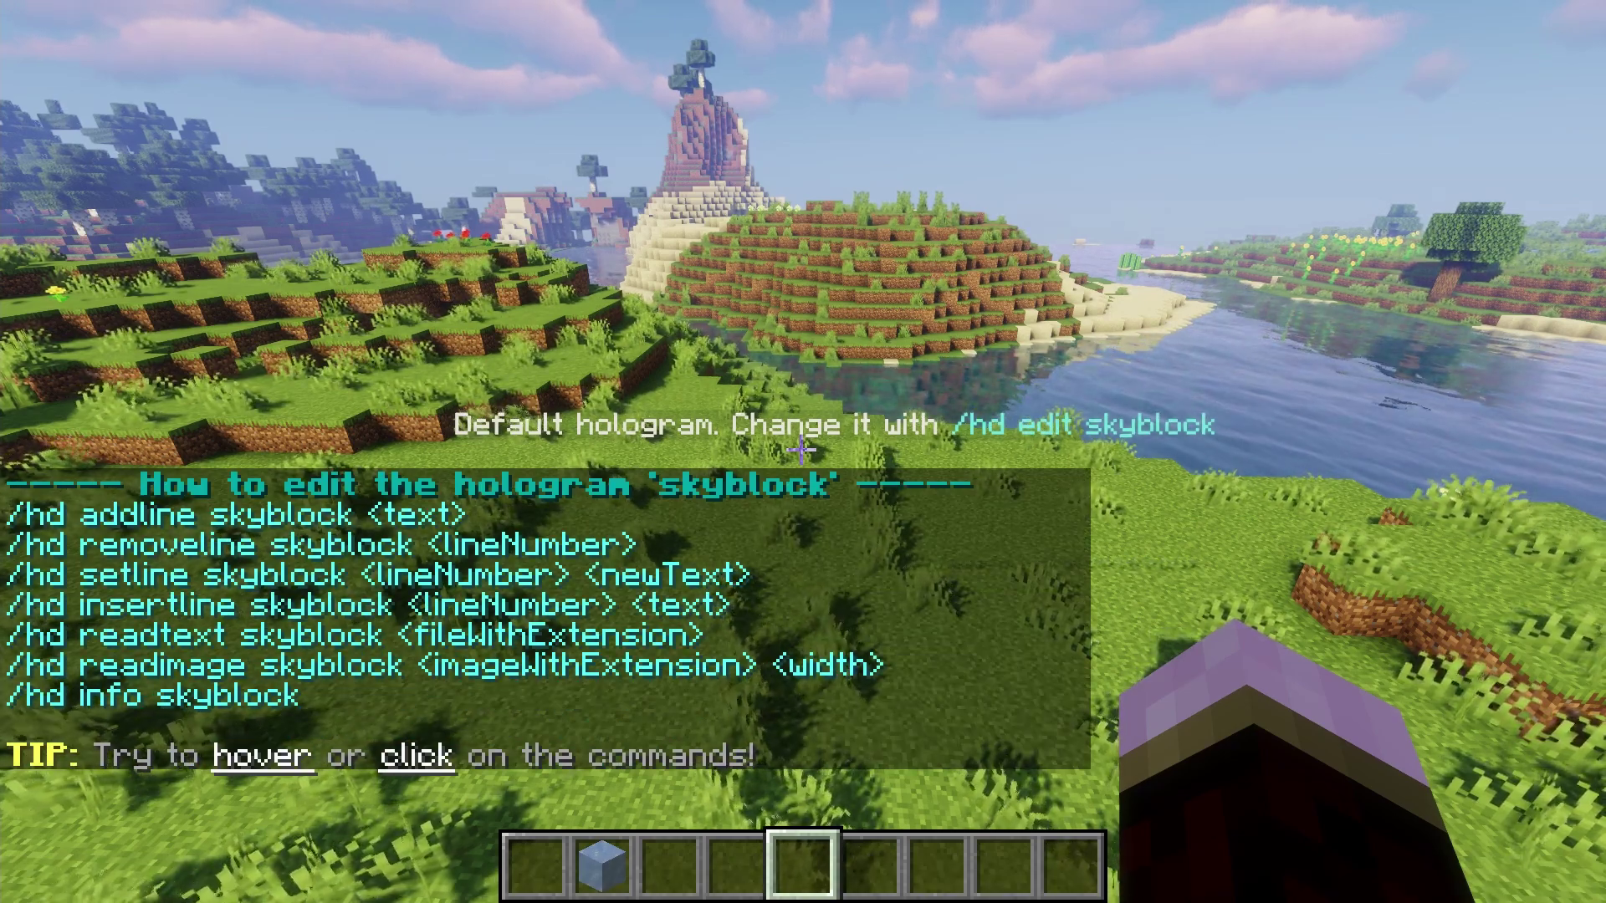
Step: Add the line '&6&lSkyblock' to the skyblock hologram with /hd addline
{"action": "mouse_move", "coordinate": [801, 450]}
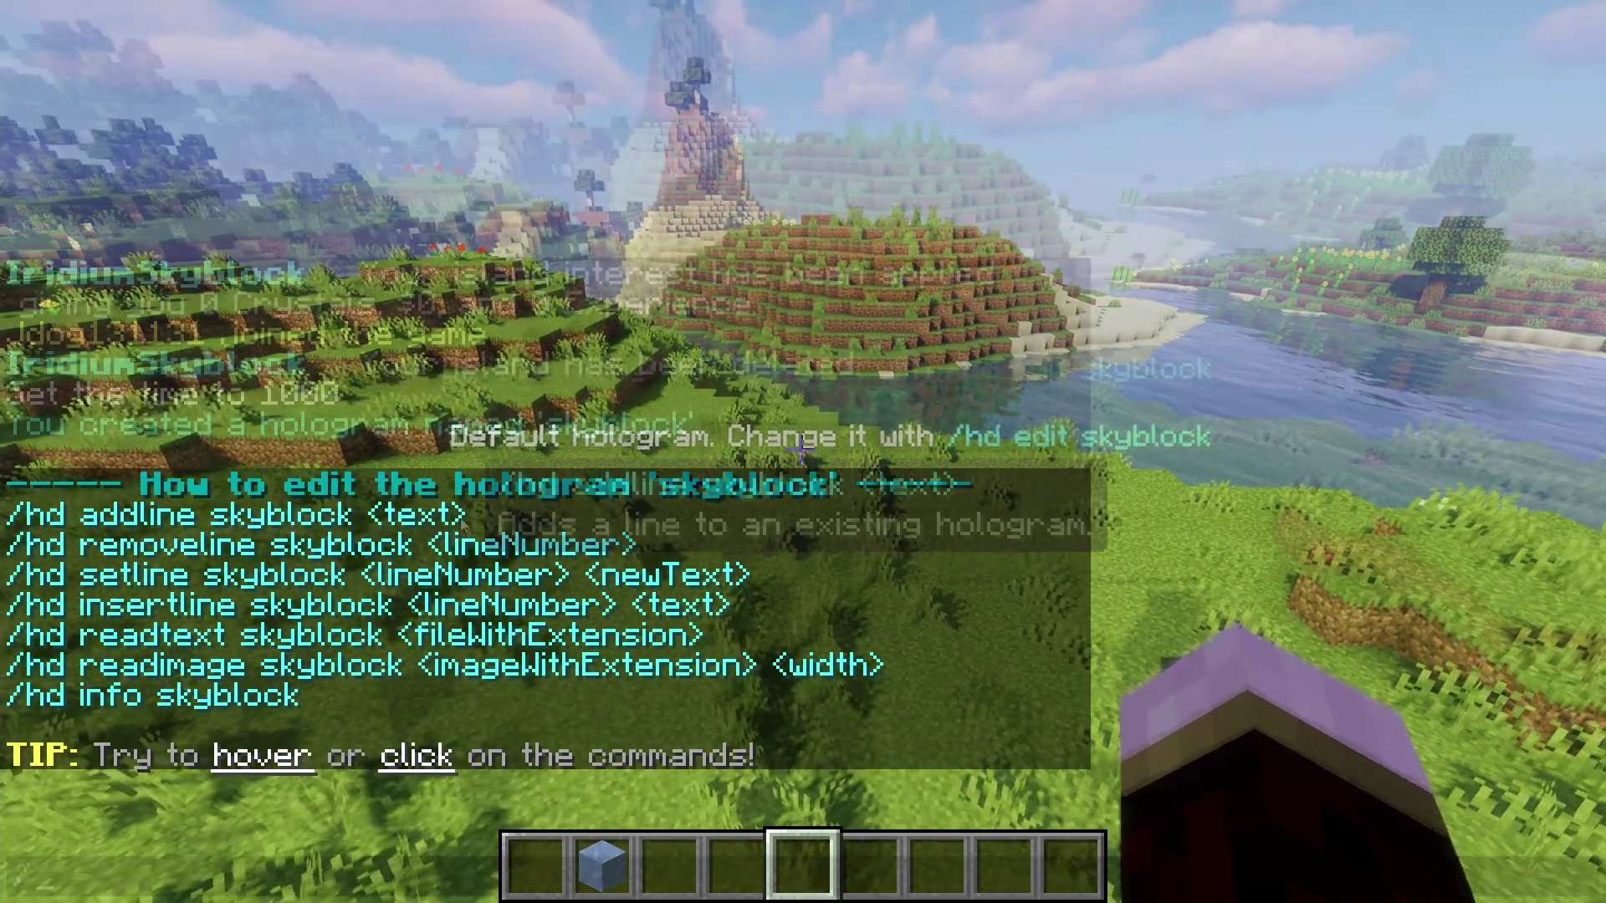
{"action": "key", "text": "slash"}
{"action": "mouse_move", "coordinate": [164, 522]}
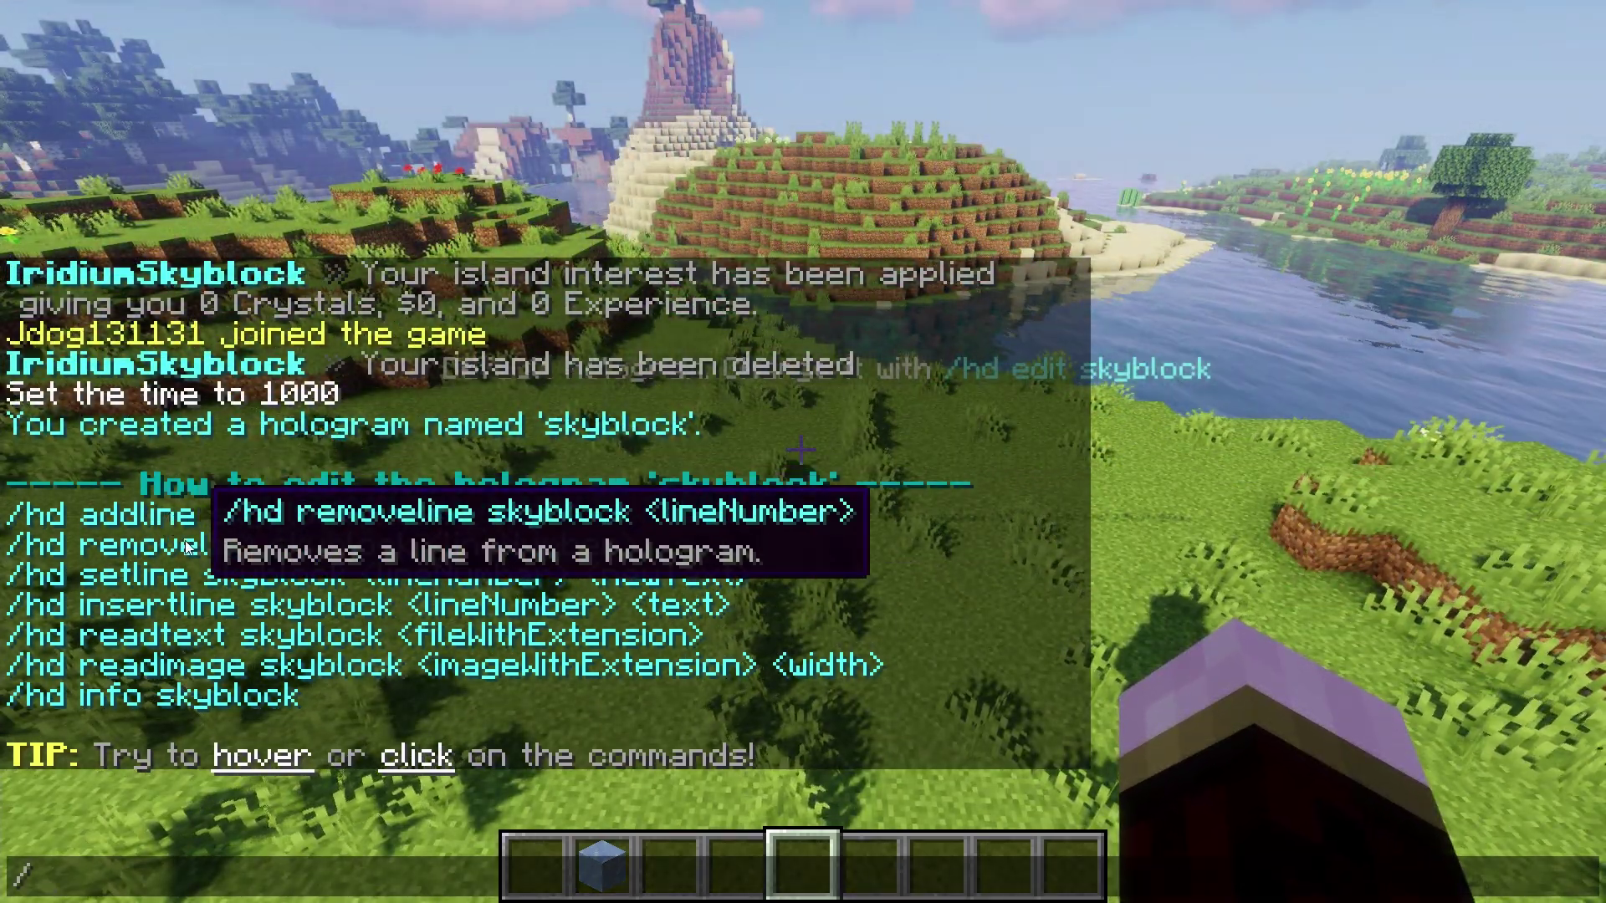
{"action": "mouse_move", "coordinate": [219, 577]}
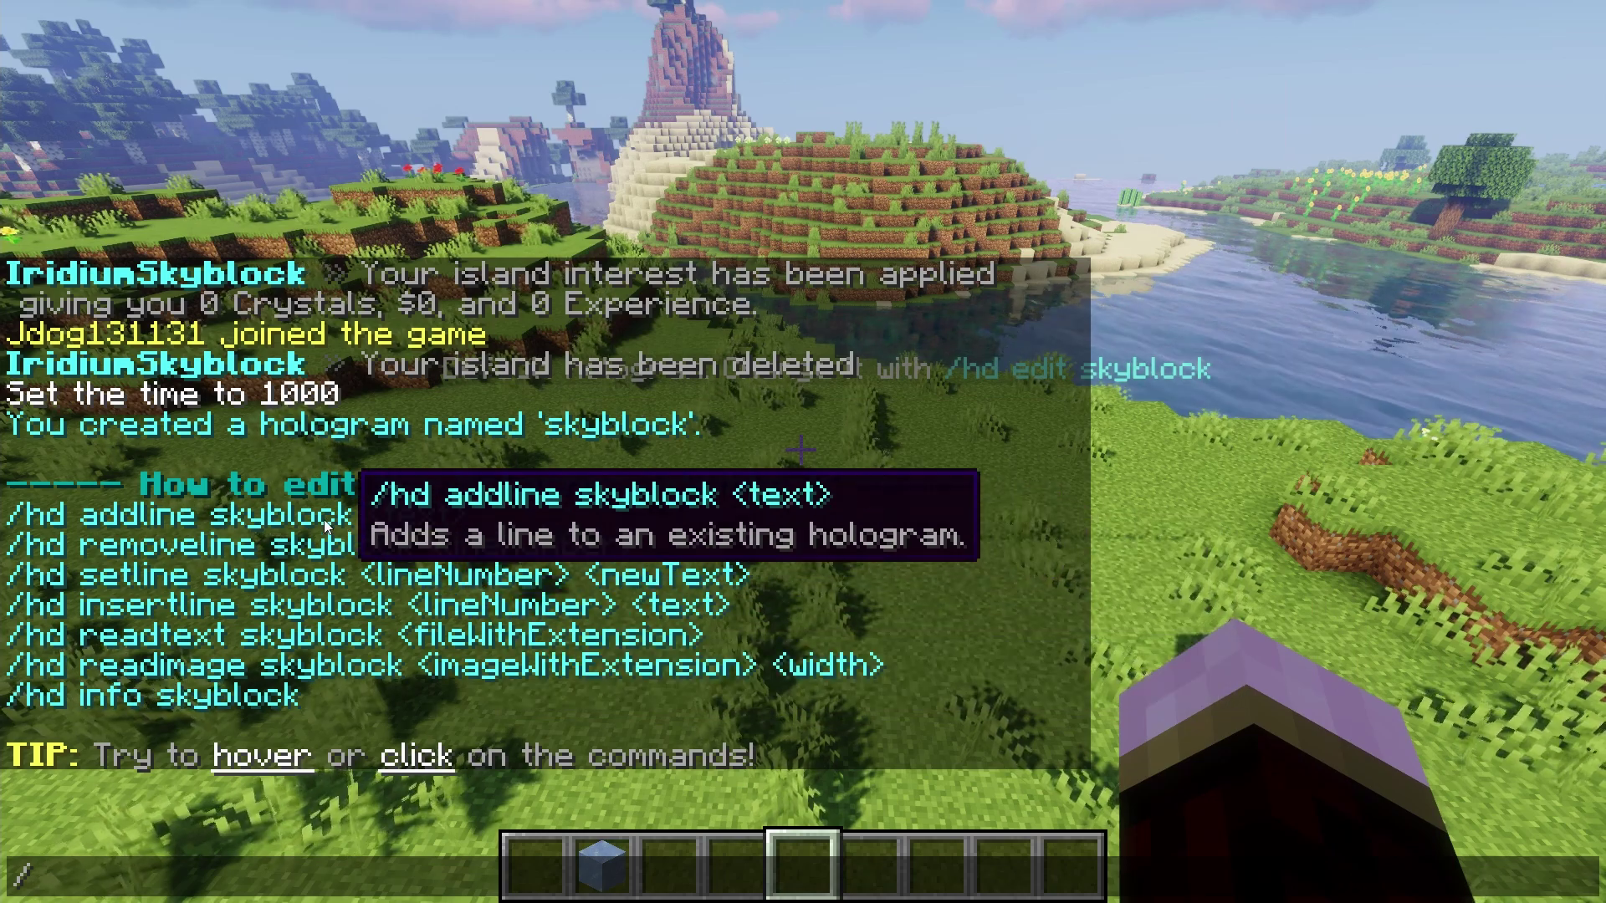
{"action": "left_click", "coordinate": [284, 522]}
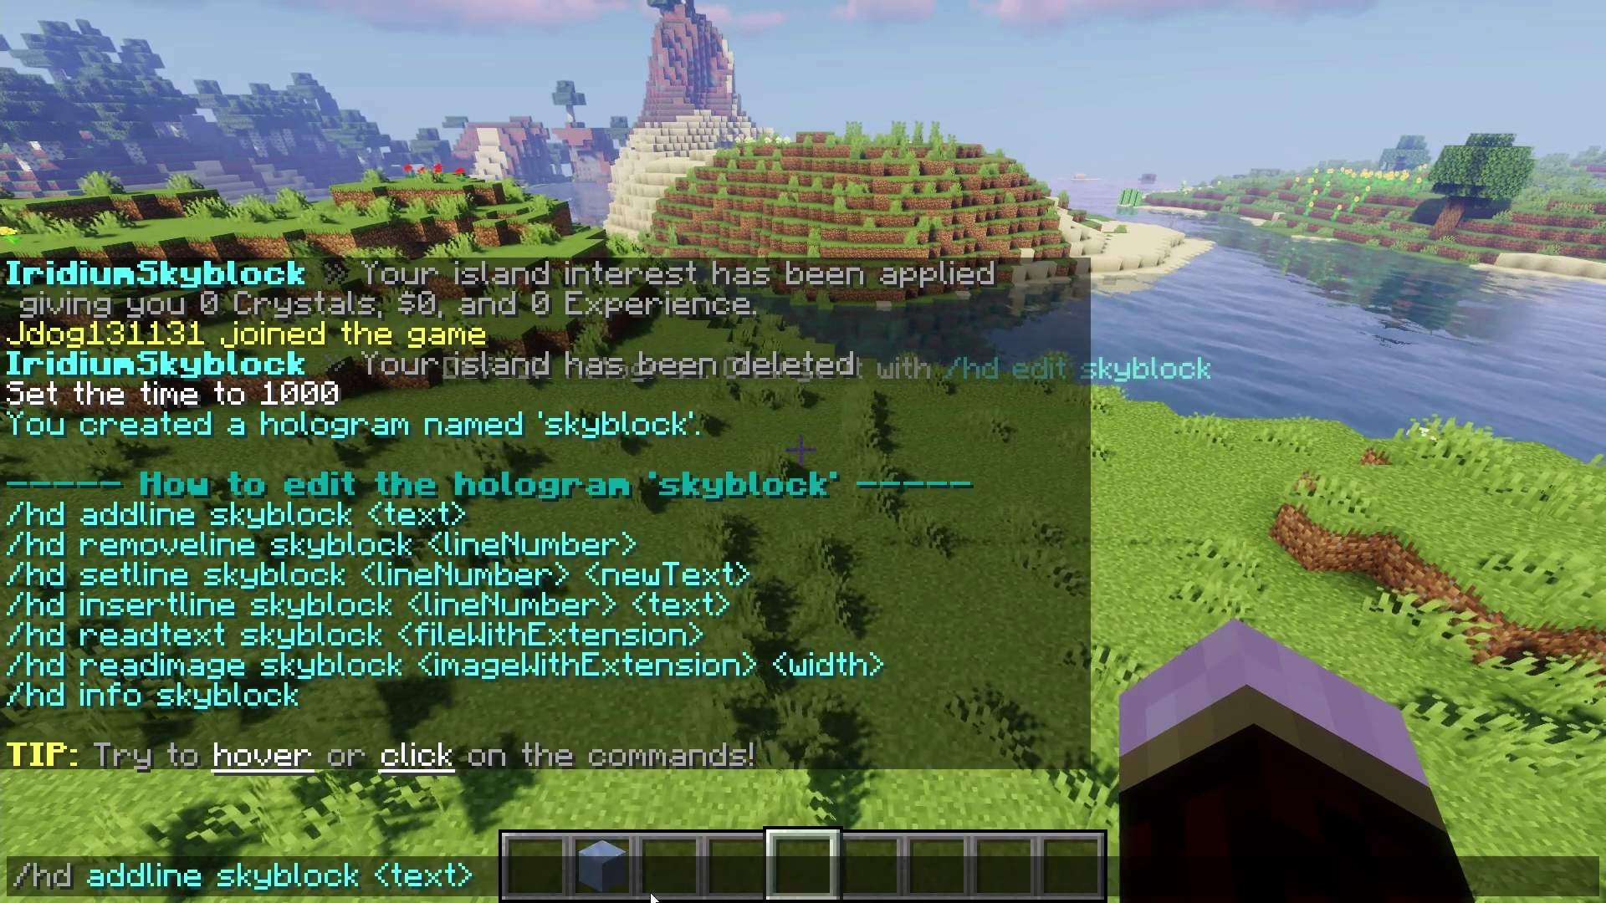
{"action": "key", "text": "BackSpace"}
{"action": "key", "text": "BackSpace"}
{"action": "key", "text": "BackSpace"}
{"action": "key", "text": "BackSpace"}
{"action": "key", "text": "BackSpace"}
{"action": "key", "text": "BackSpace"}
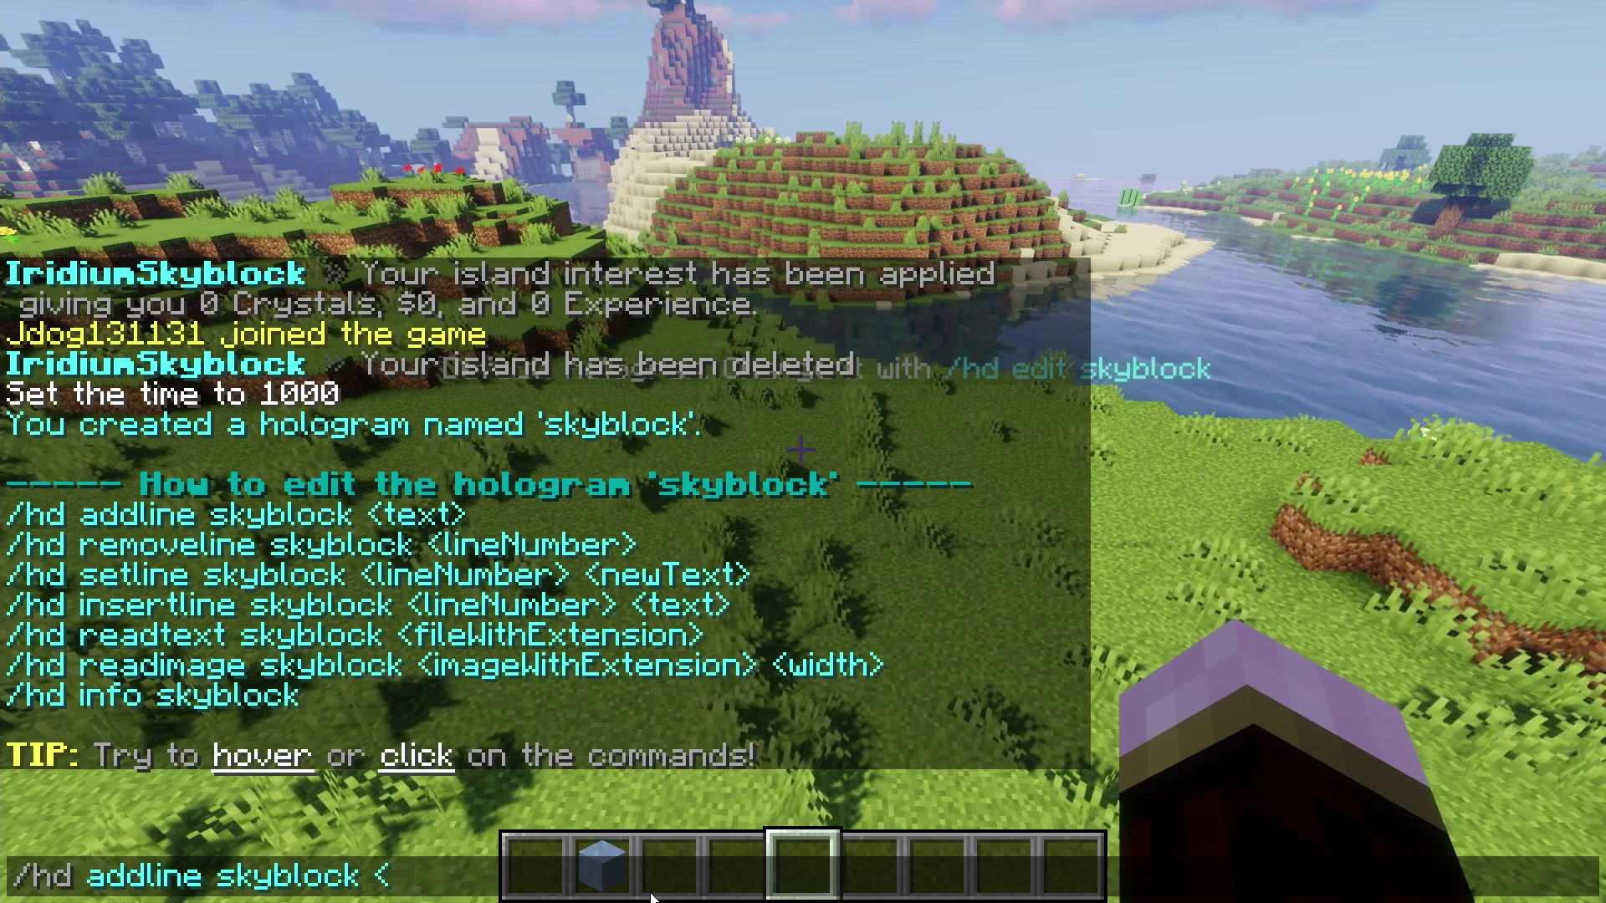
{"action": "type", "text": "SKyblock"}
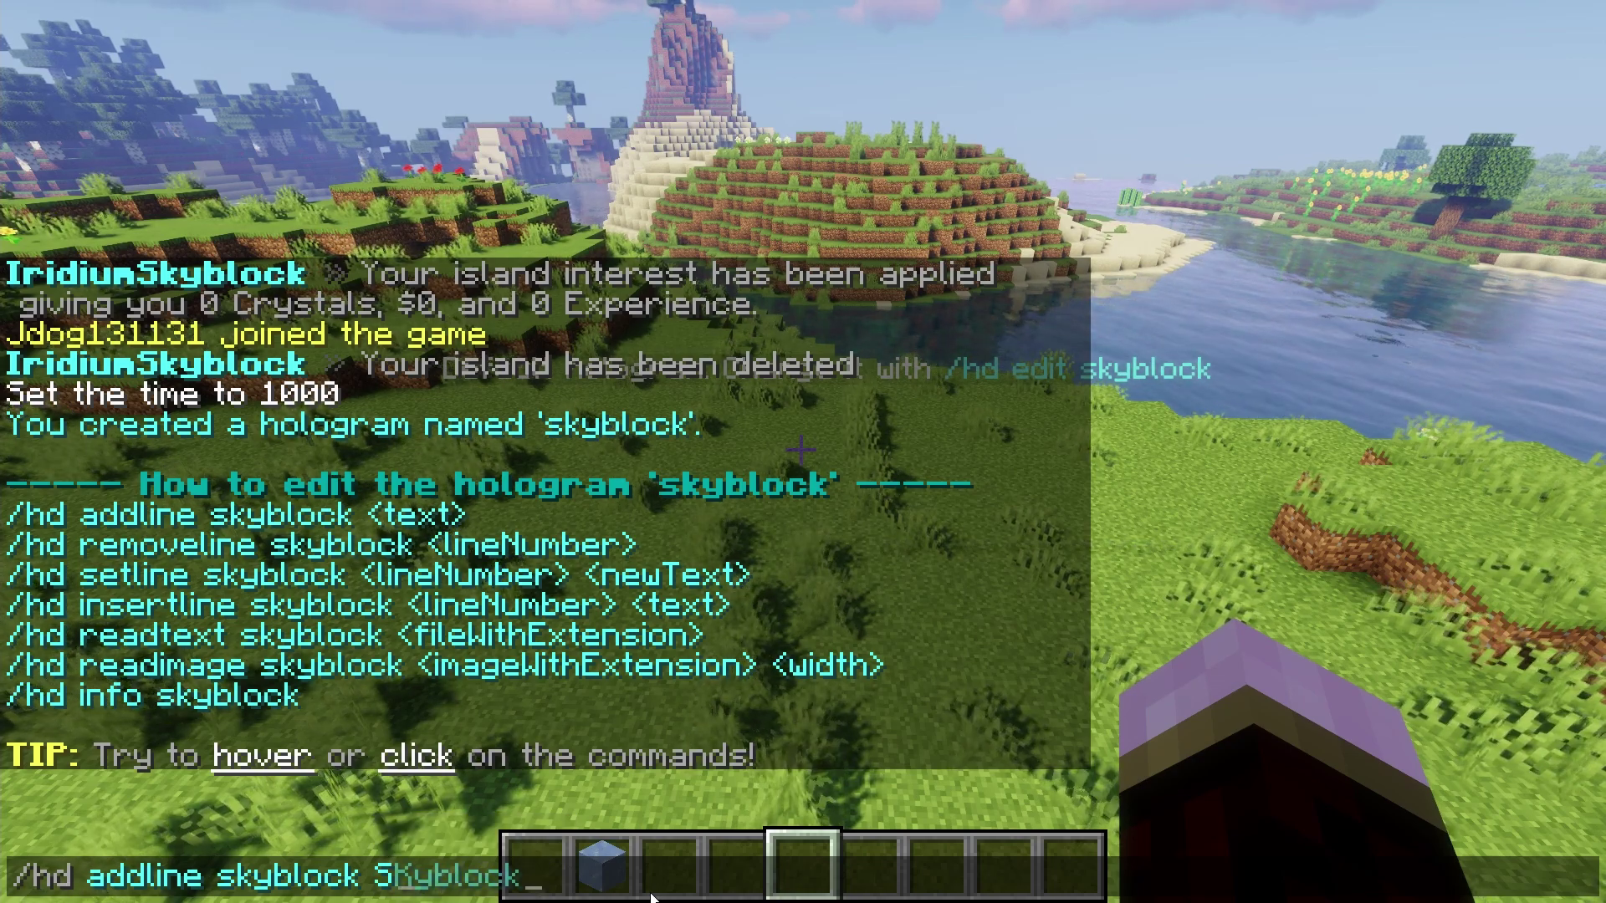
{"action": "key", "text": "BackSpace"}
{"action": "key", "text": "BackSpace"}
{"action": "key", "text": "BackSpace"}
{"action": "key", "text": "BackSpace"}
{"action": "key", "text": "BackSpace"}
{"action": "key", "text": "BackSpace"}
{"action": "key", "text": "BackSpace"}
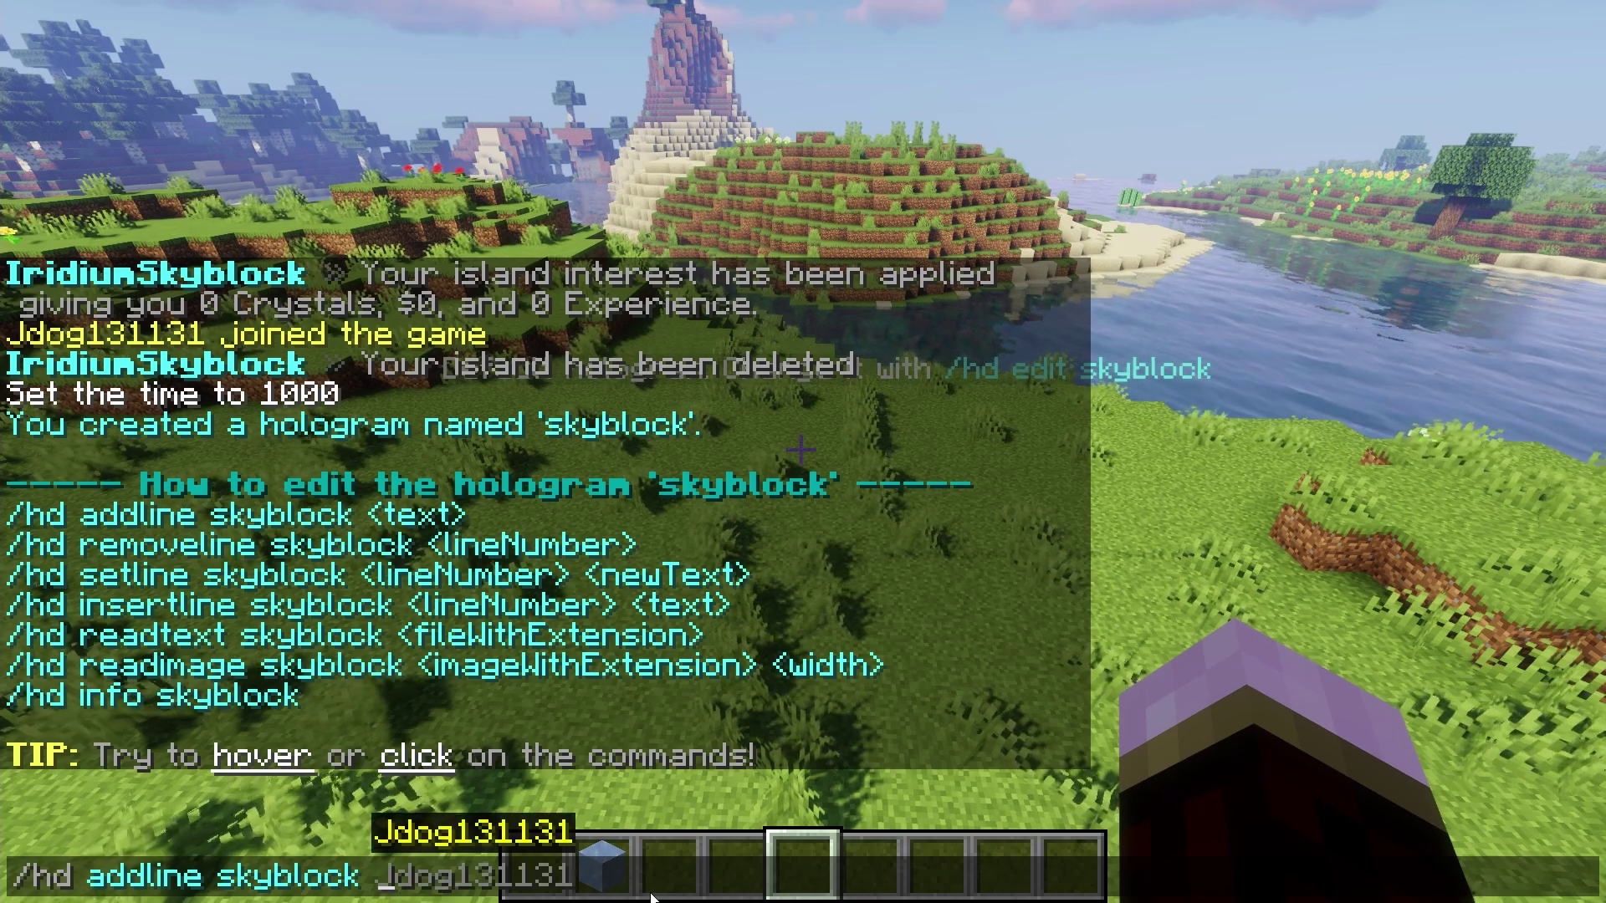
{"action": "type", "text": "&6"}
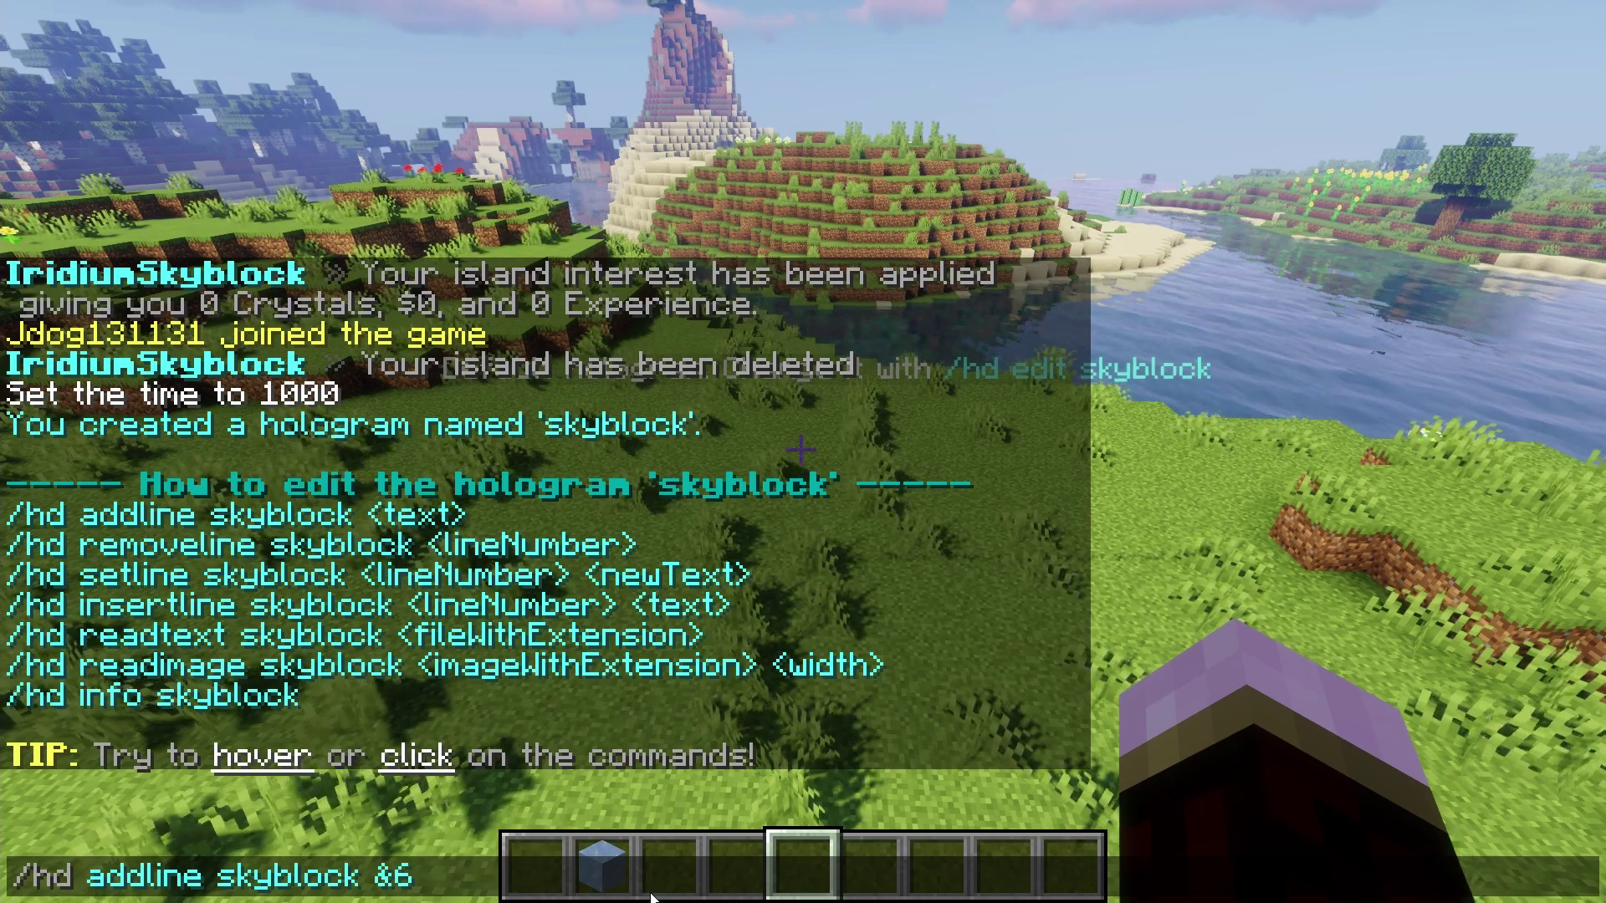
{"action": "type", "text": "&LSkyblock"}
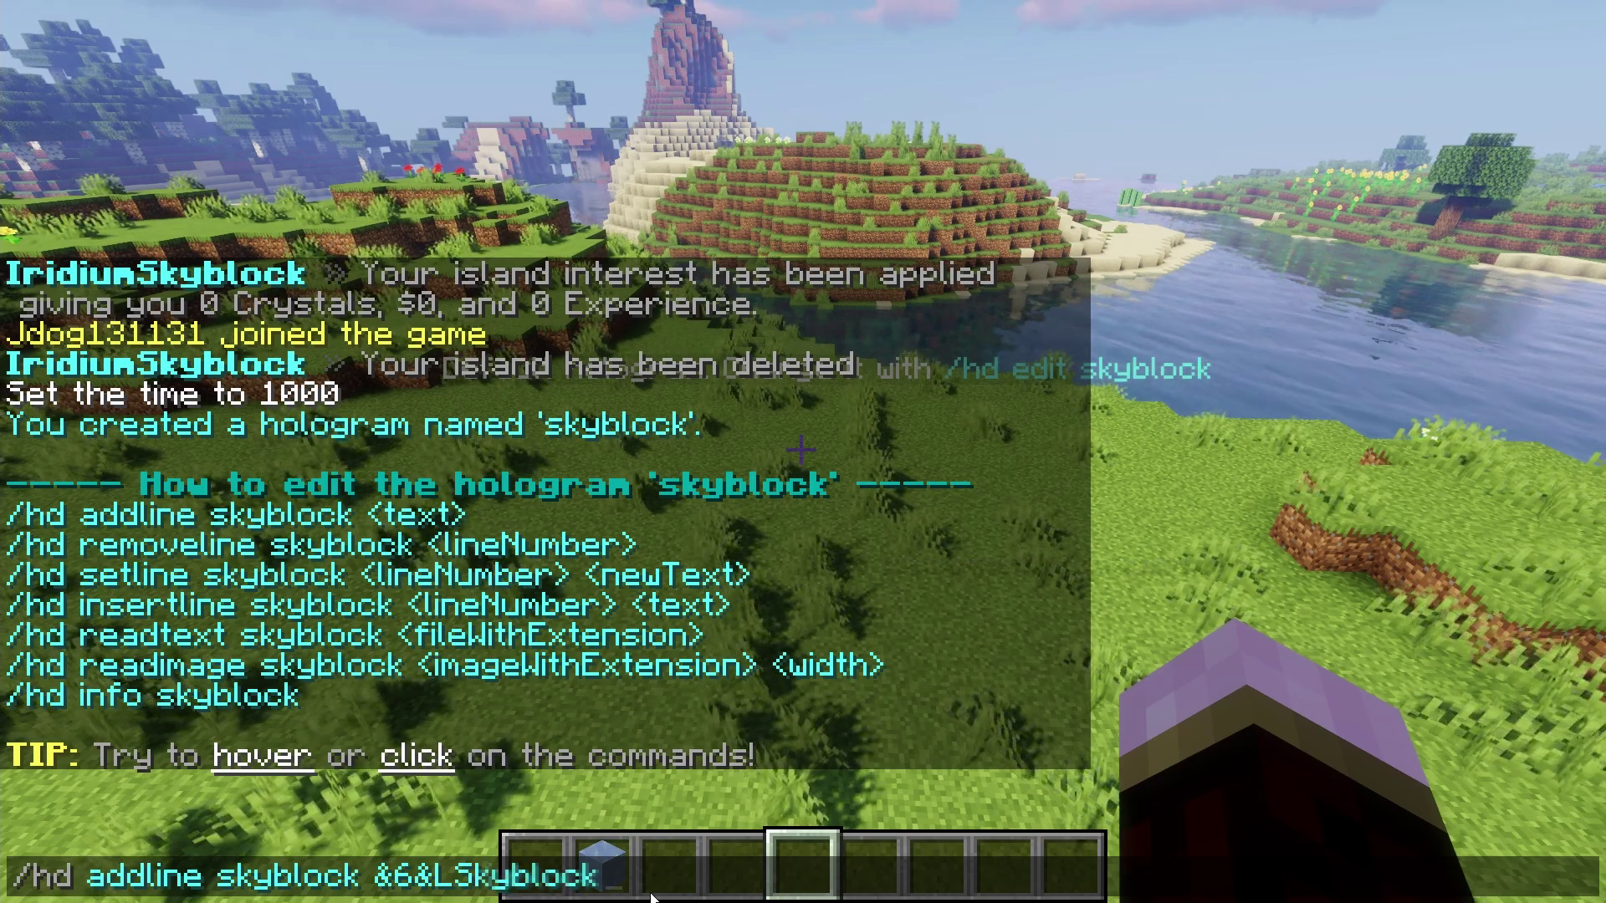
{"action": "key", "text": "Return"}
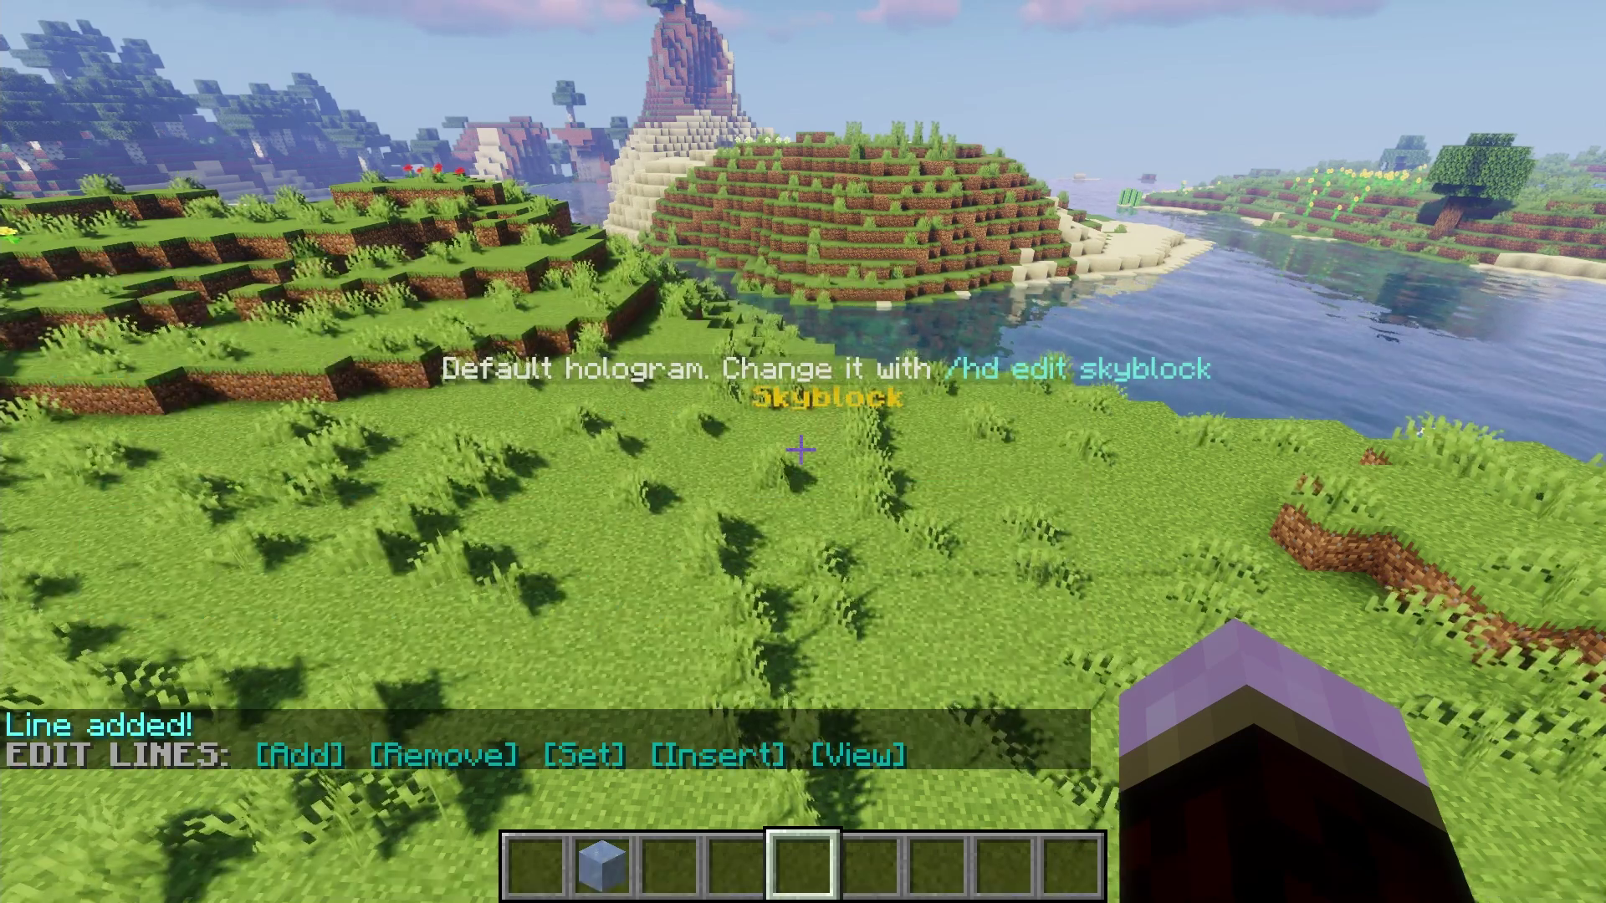
Step: Remove line 1 with /hd removeline skyblock 1 and walk closer to view the hologram
{"action": "key", "text": "s"}
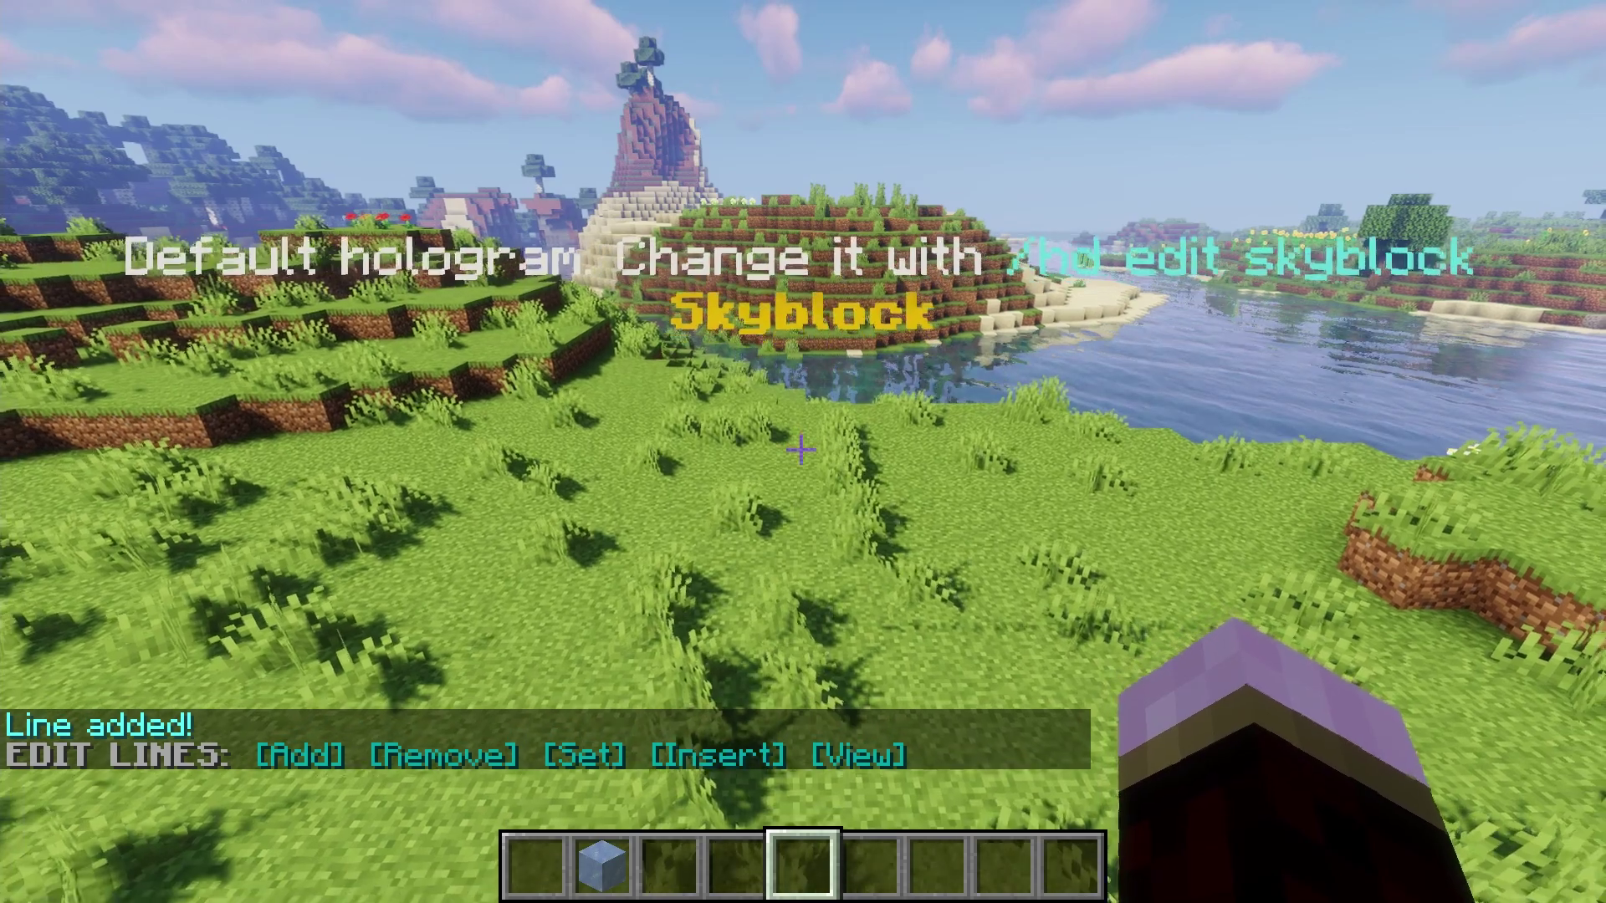
{"action": "key", "text": "slash"}
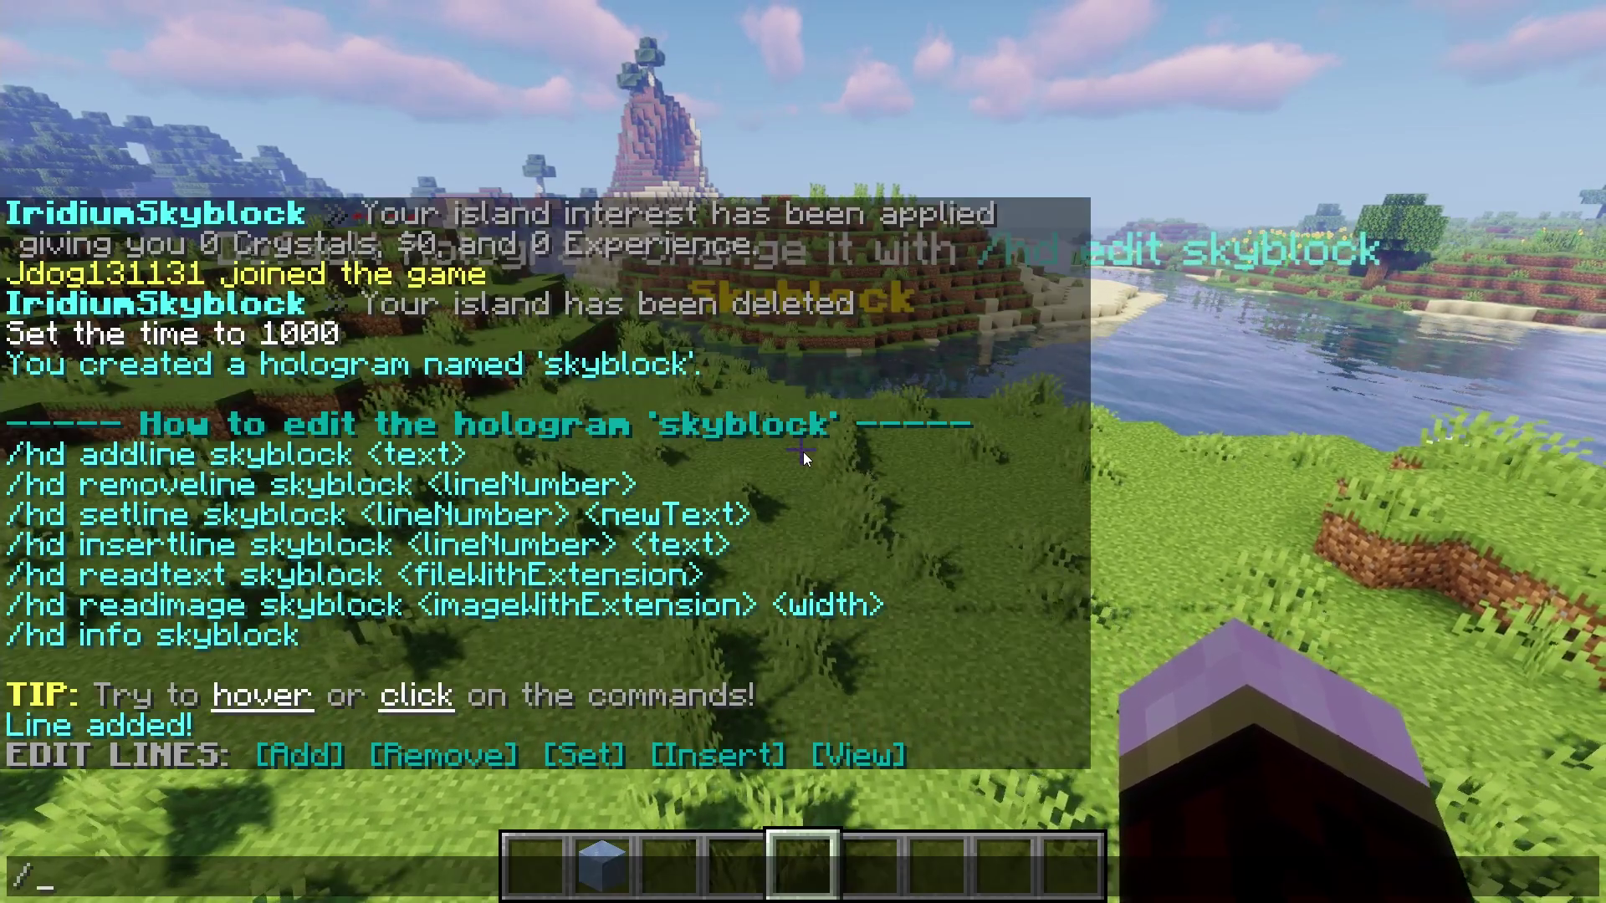
{"action": "mouse_move", "coordinate": [340, 506]}
{"action": "left_click", "coordinate": [251, 485]}
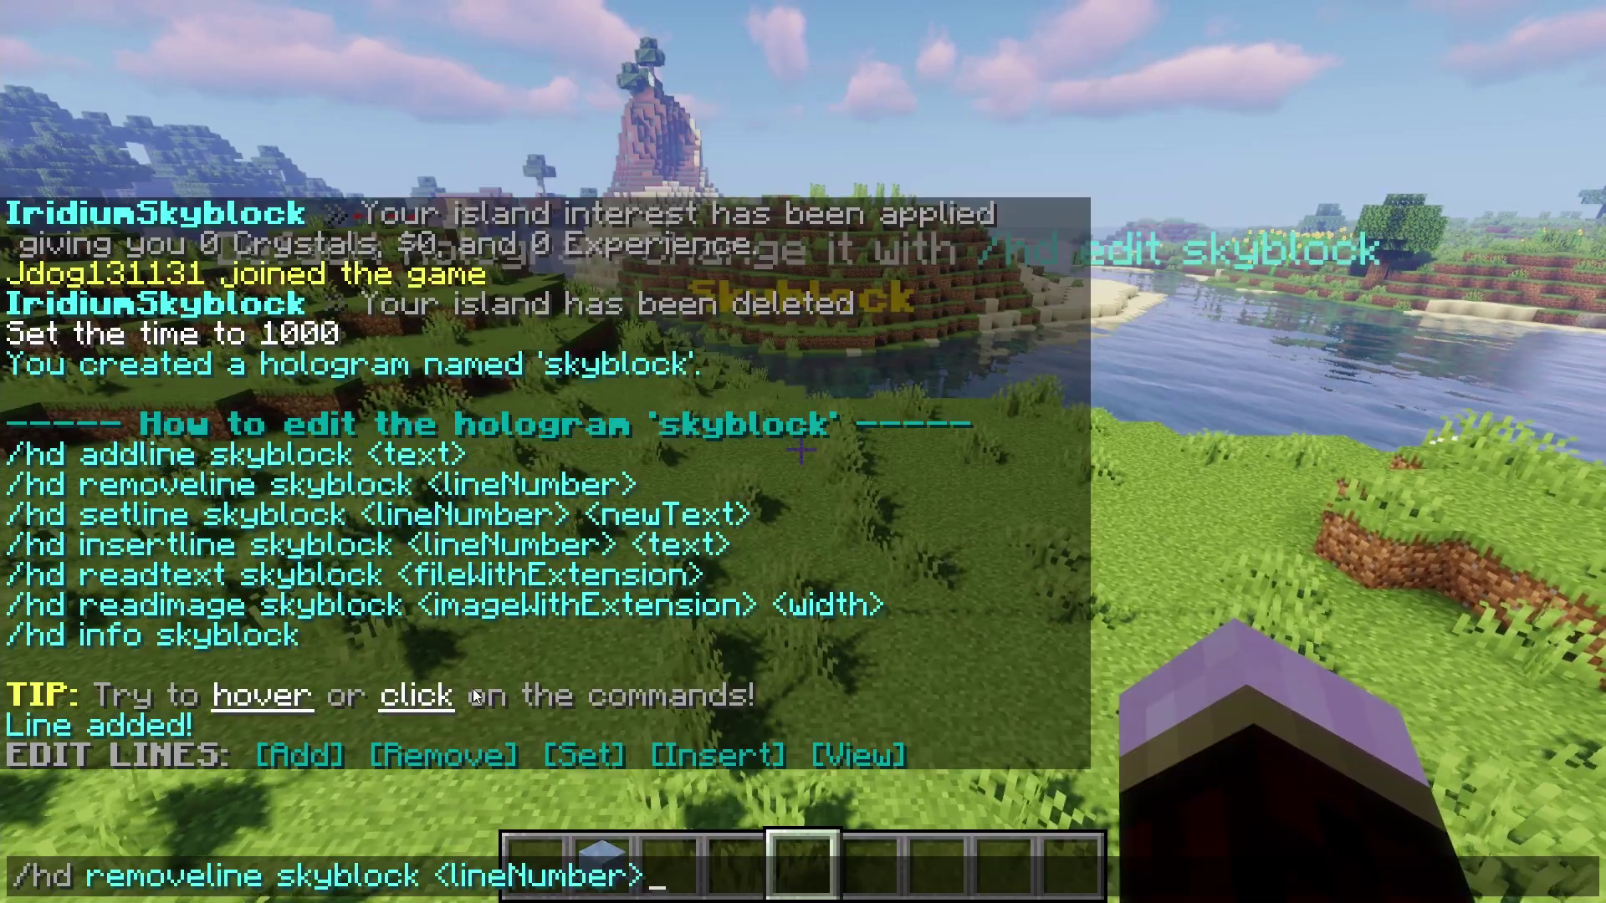
{"action": "key", "text": "BackSpace"}
{"action": "key", "text": "BackSpace"}
{"action": "type", "text": "1"}
{"action": "key", "text": "Return"}
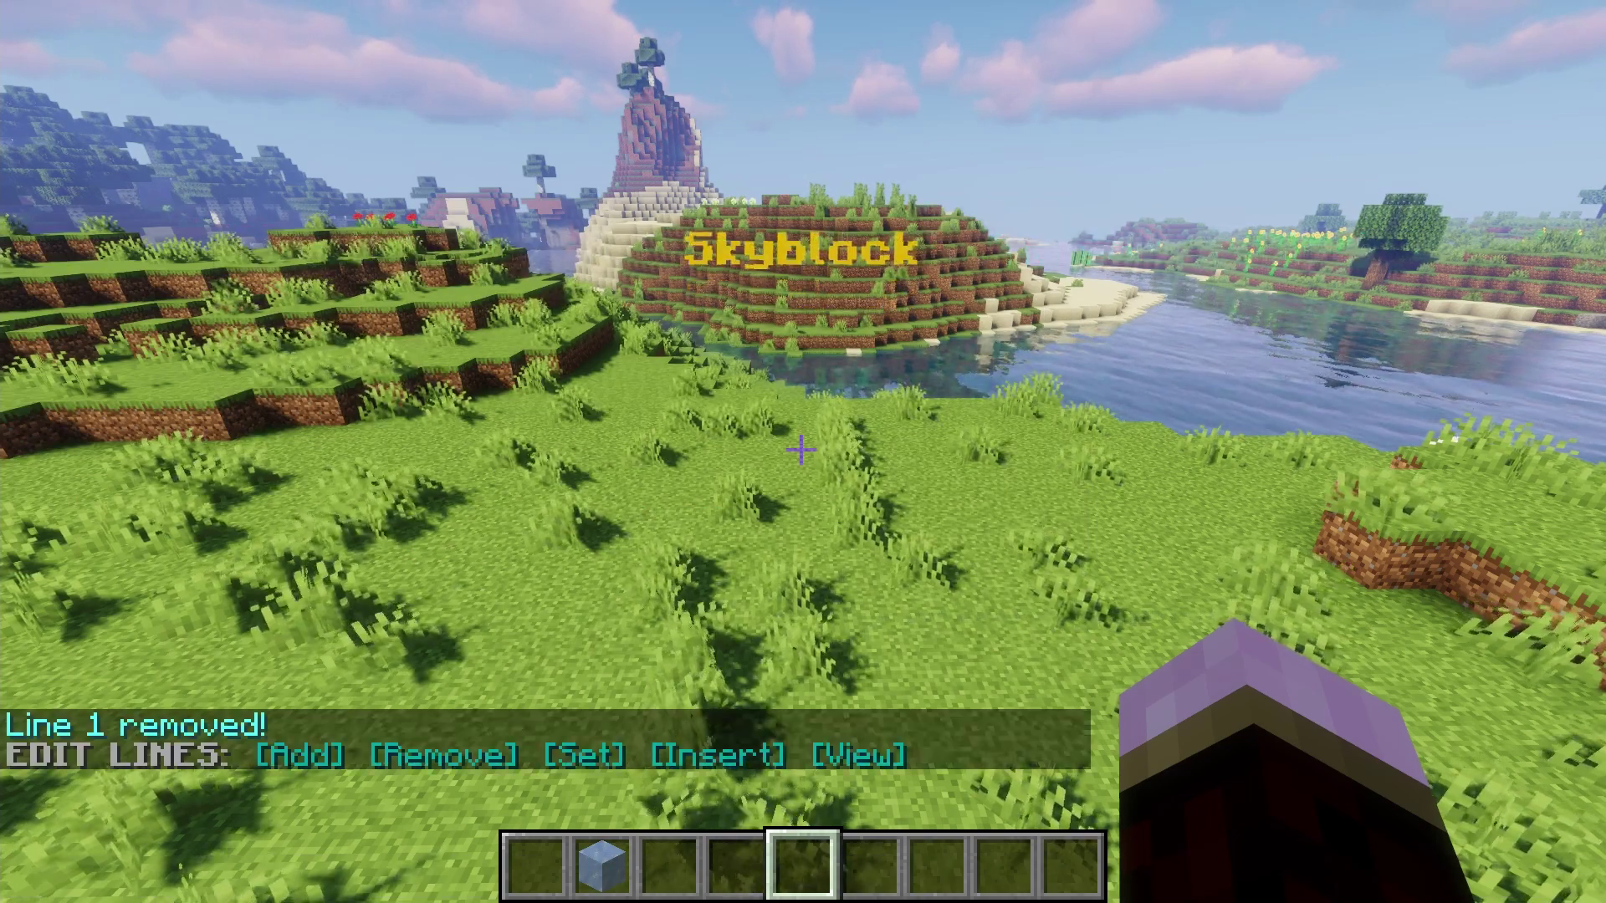
{"action": "key", "text": "w"}
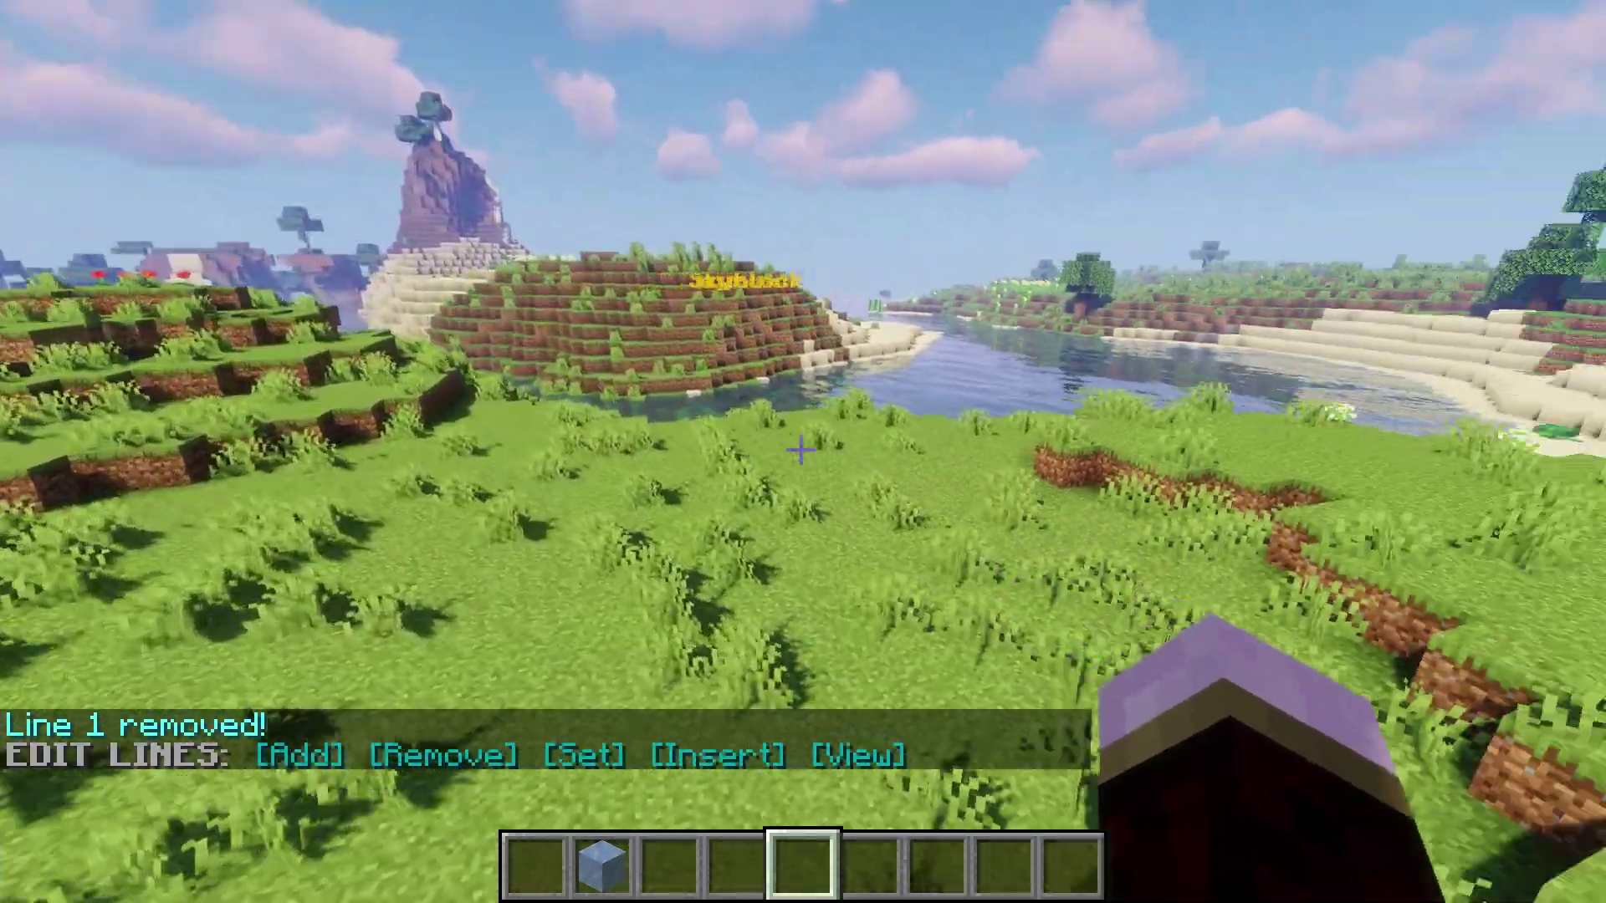
{"action": "key", "text": "w"}
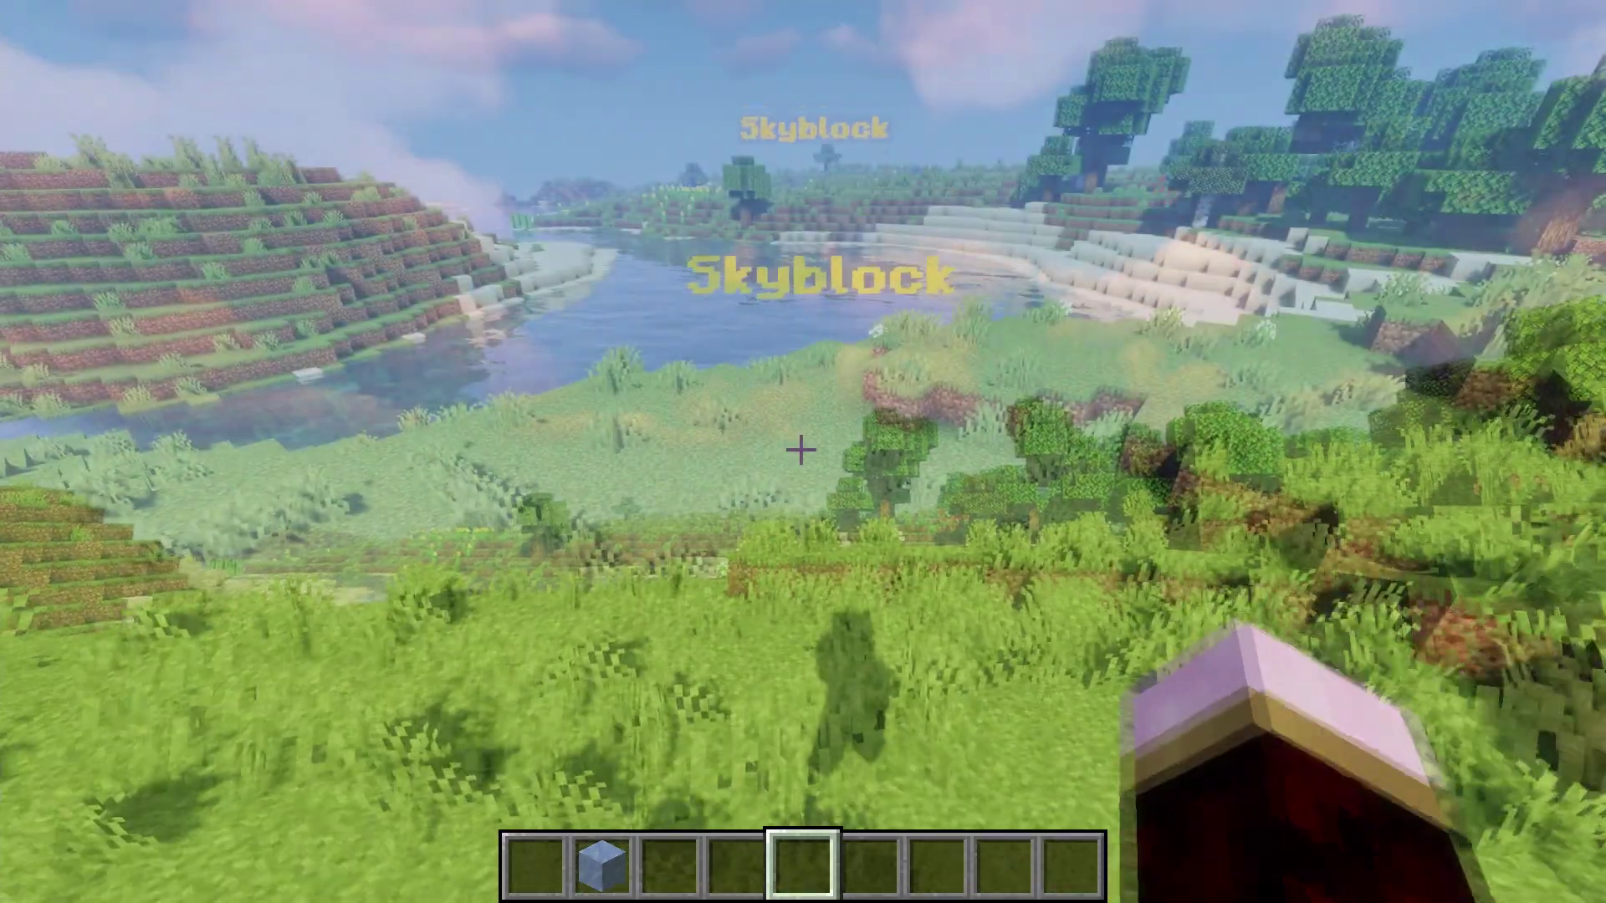
Step: Add the aqua divider line '&3--------' beneath the Skyblock title
{"action": "key", "text": "slash"}
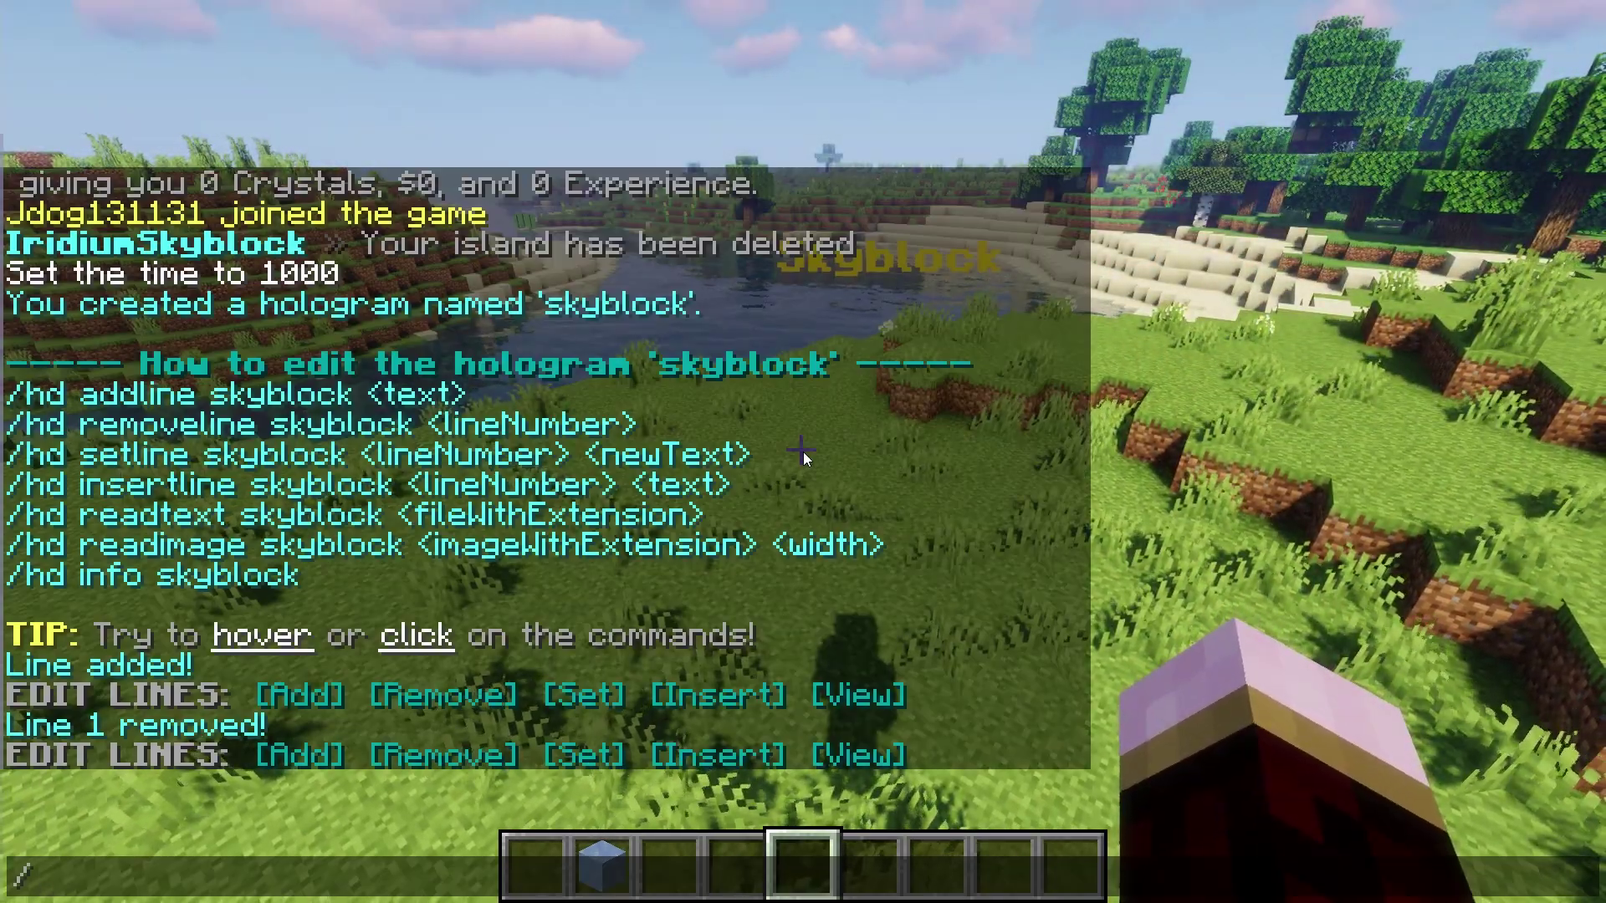
{"action": "left_click", "coordinate": [180, 397]}
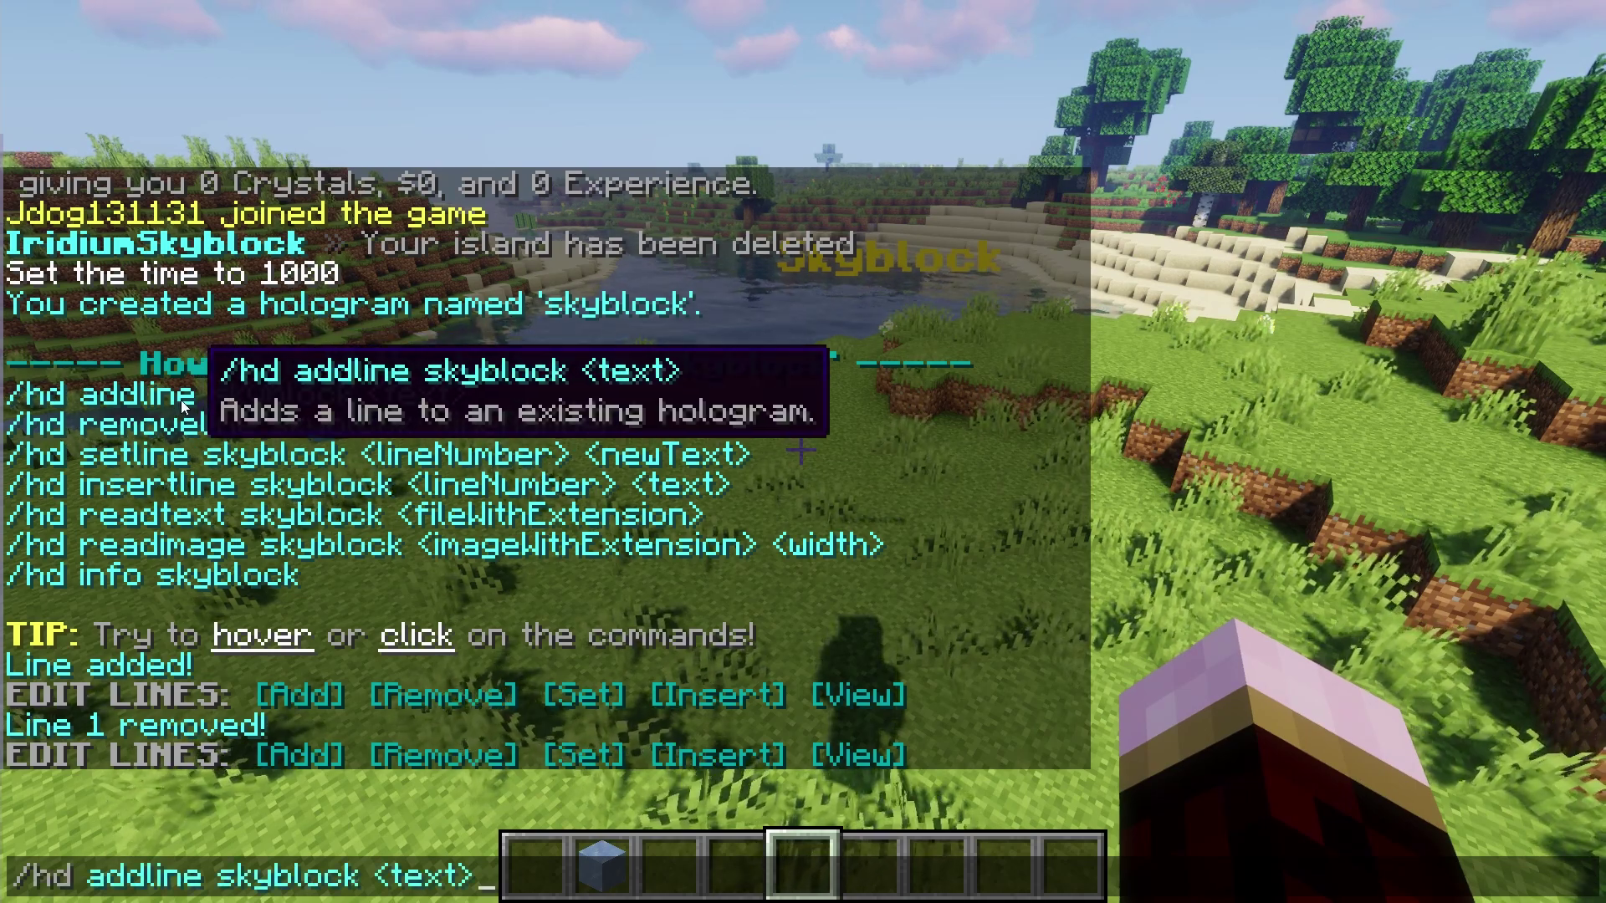
{"action": "key", "text": "BackSpace"}
{"action": "key", "text": "BackSpace"}
{"action": "key", "text": "BackSpace"}
{"action": "key", "text": "BackSpace"}
{"action": "key", "text": "BackSpace"}
{"action": "key", "text": "BackSpace"}
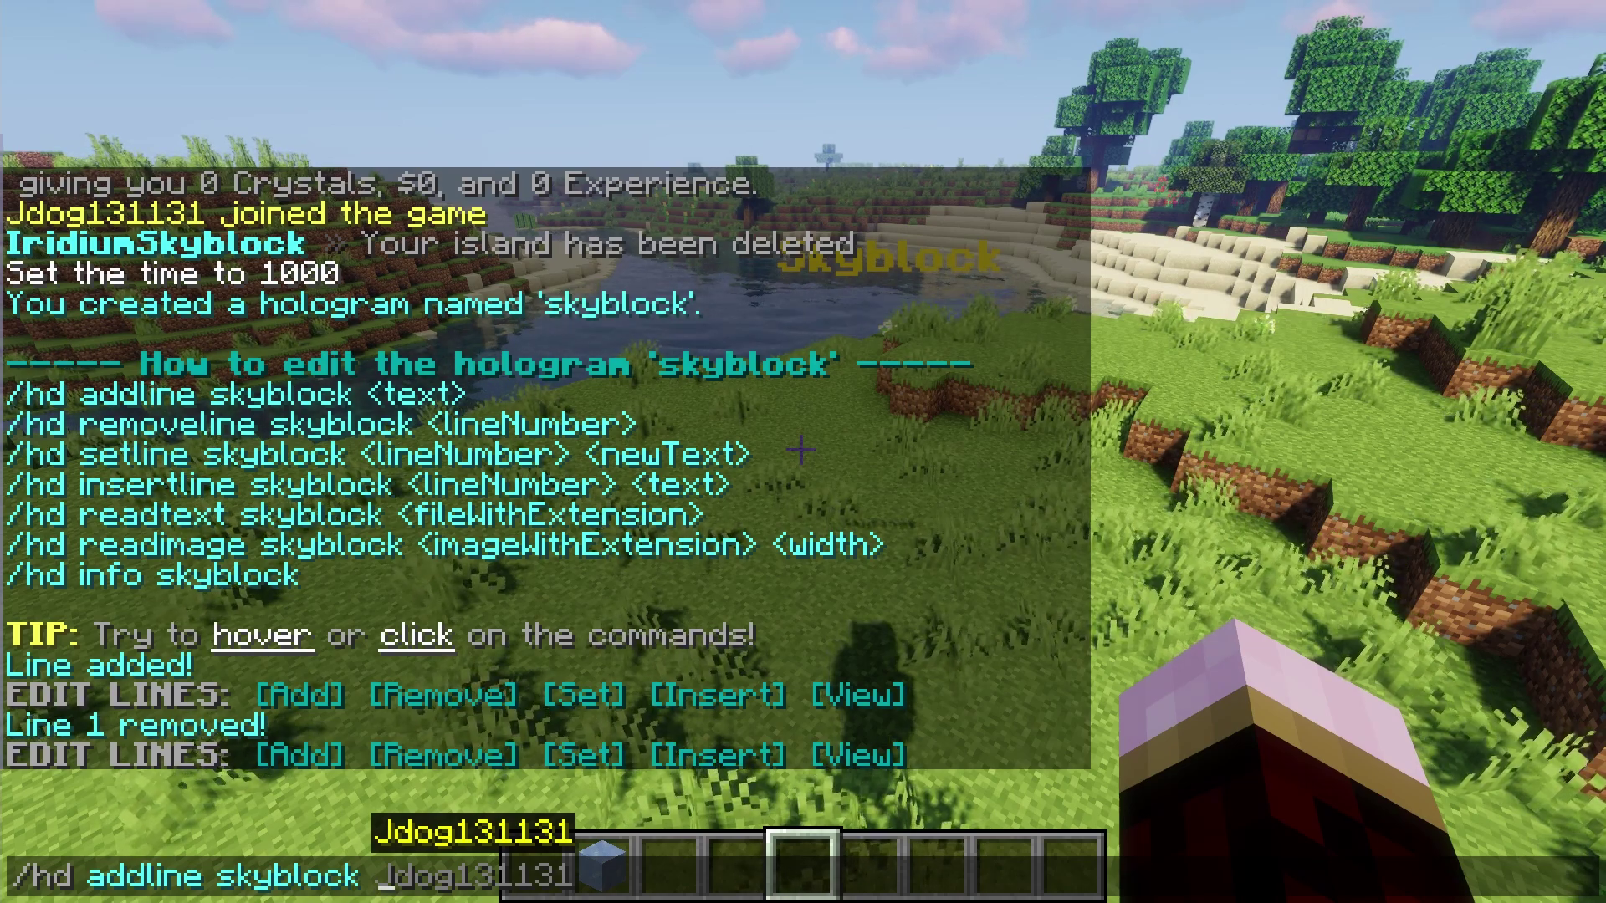
{"action": "type", "text": "&3----------"}
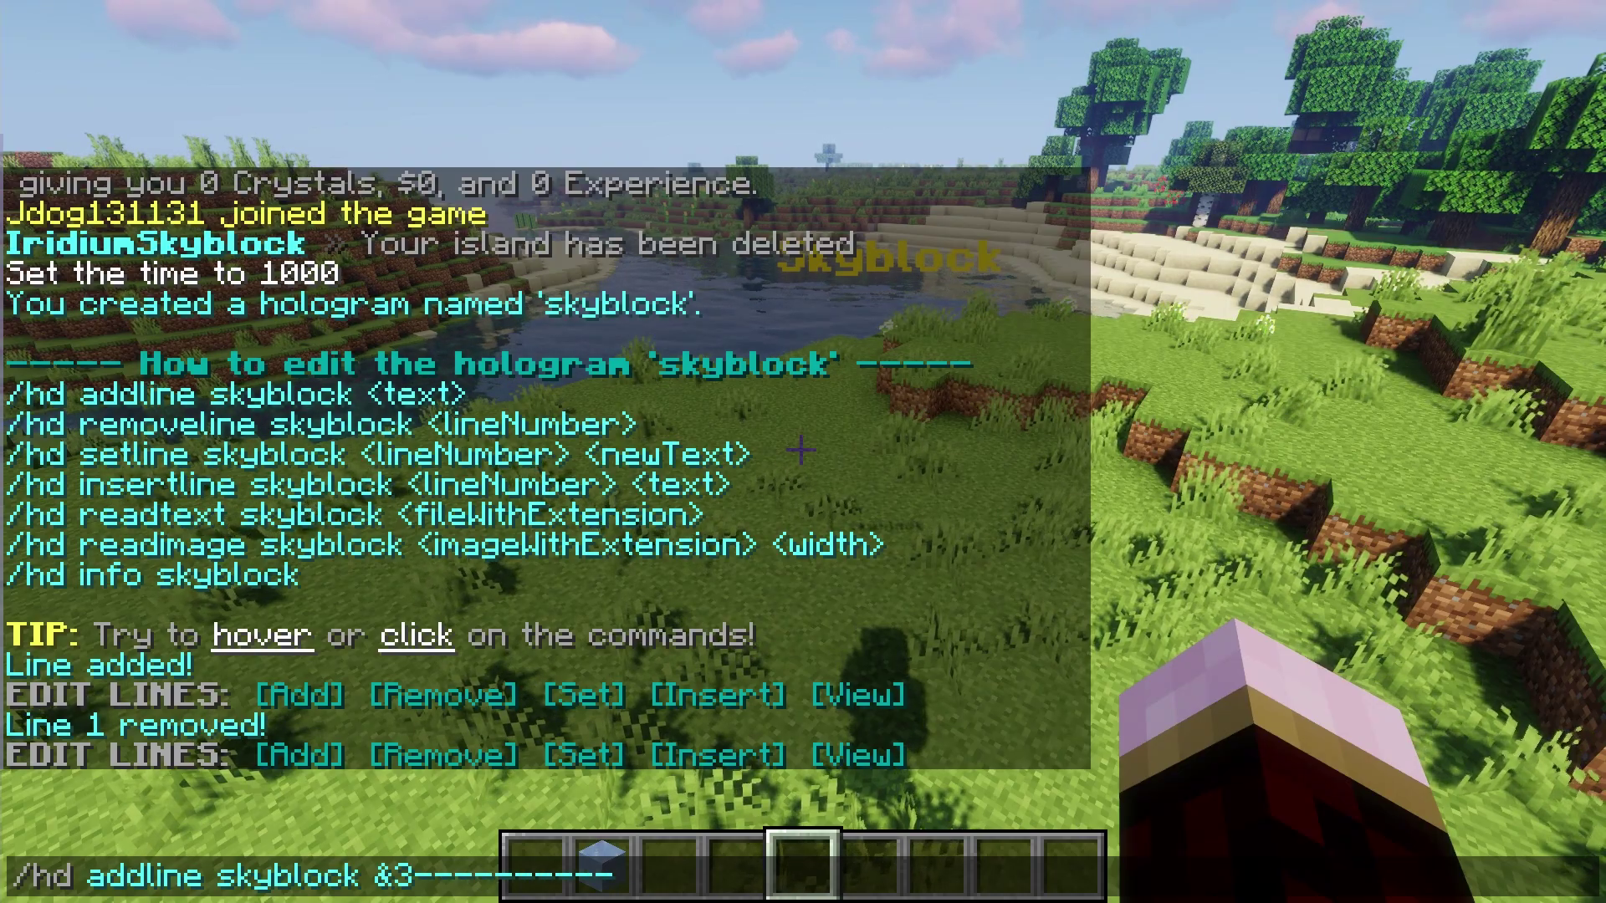
{"action": "key", "text": "Return"}
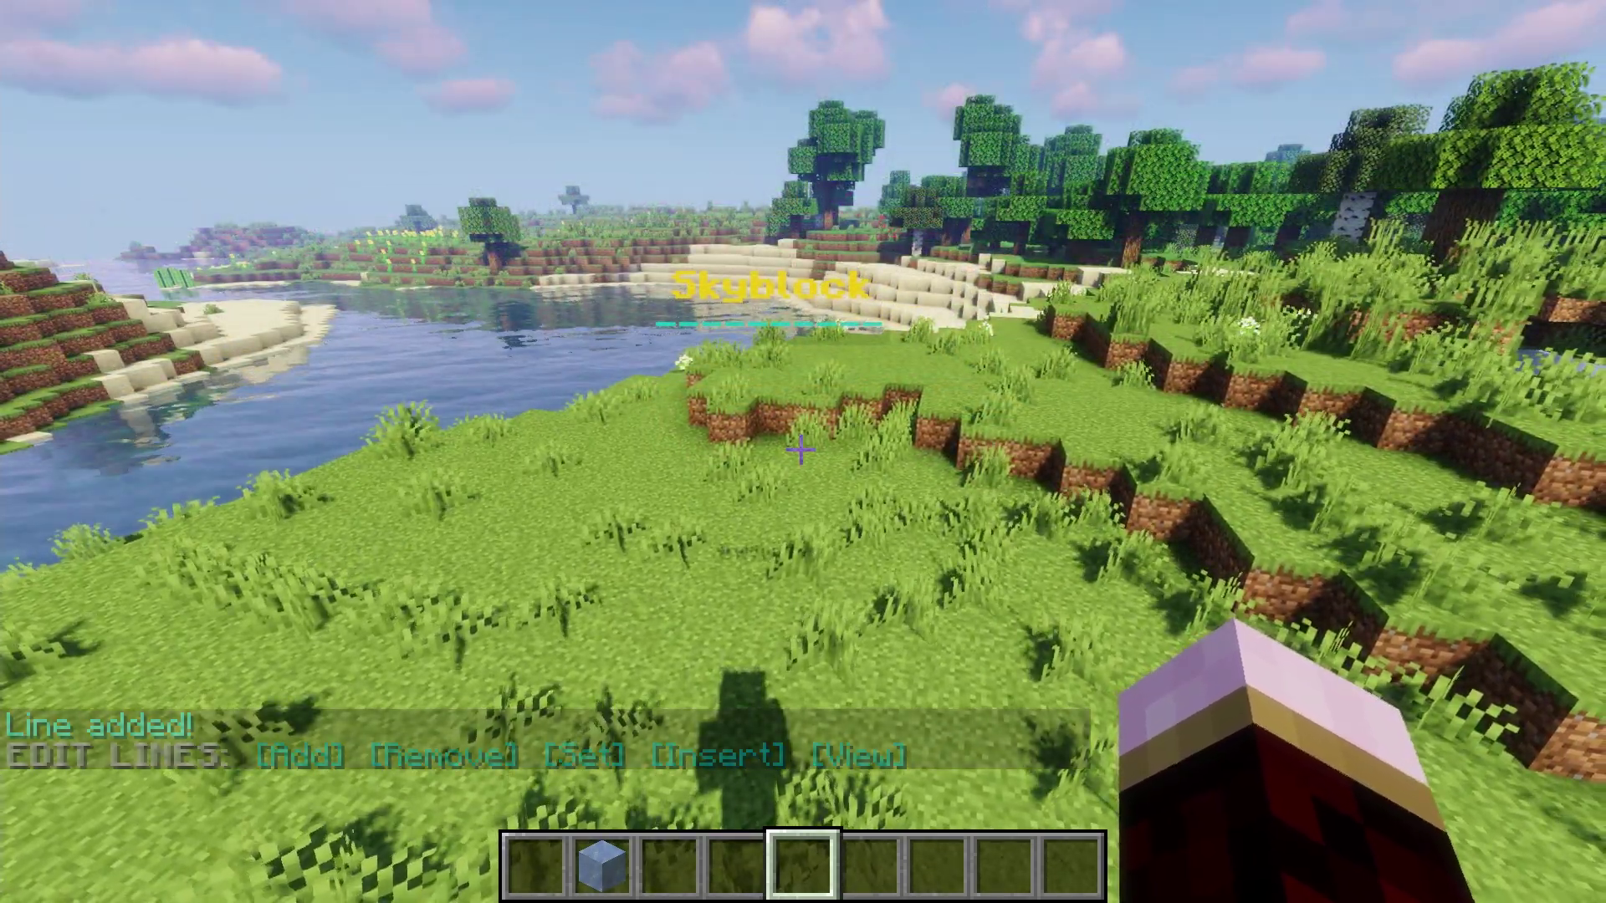
{"action": "key", "text": "slash"}
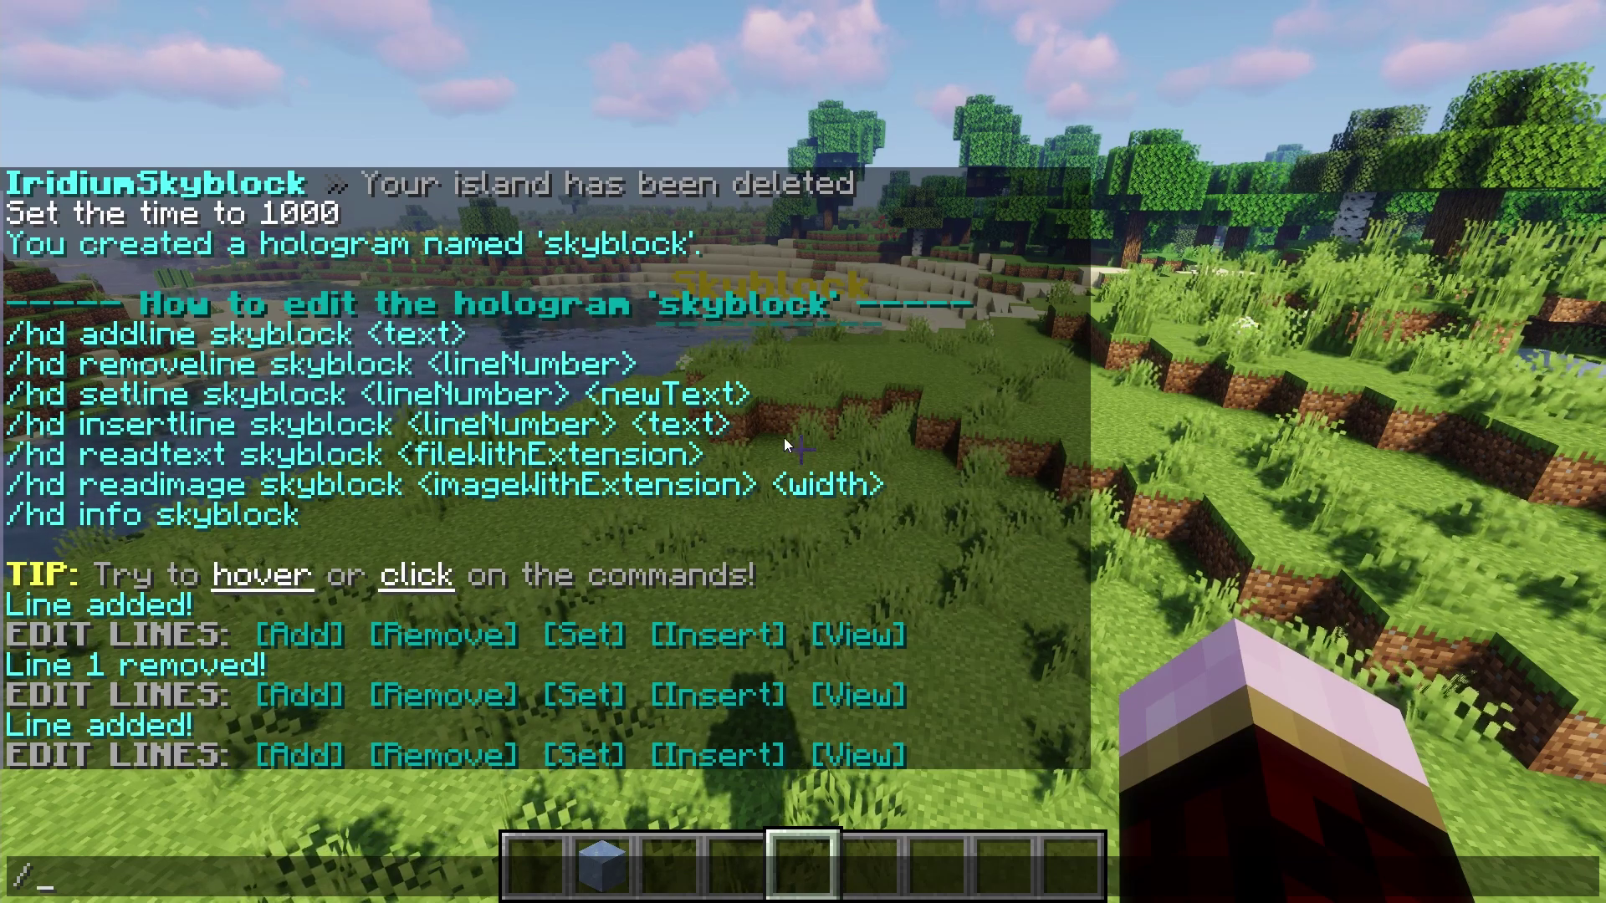
Step: Remove line 2 from the skyblock hologram with /hd removeline skyblock 2
{"action": "mouse_move", "coordinate": [366, 368]}
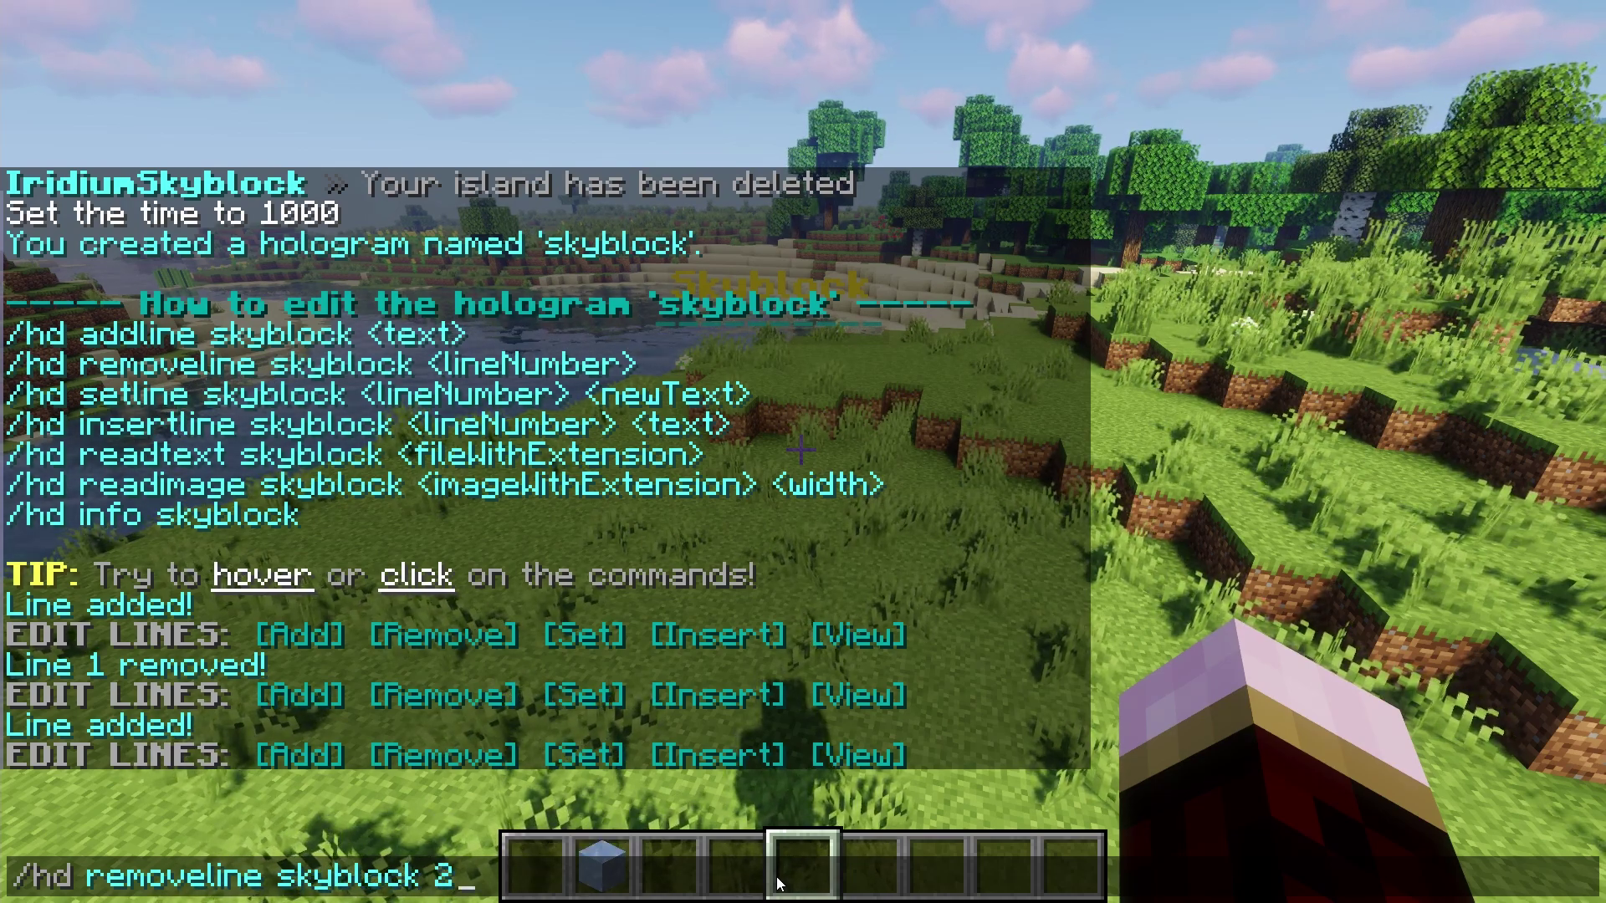
{"action": "key", "text": "Return"}
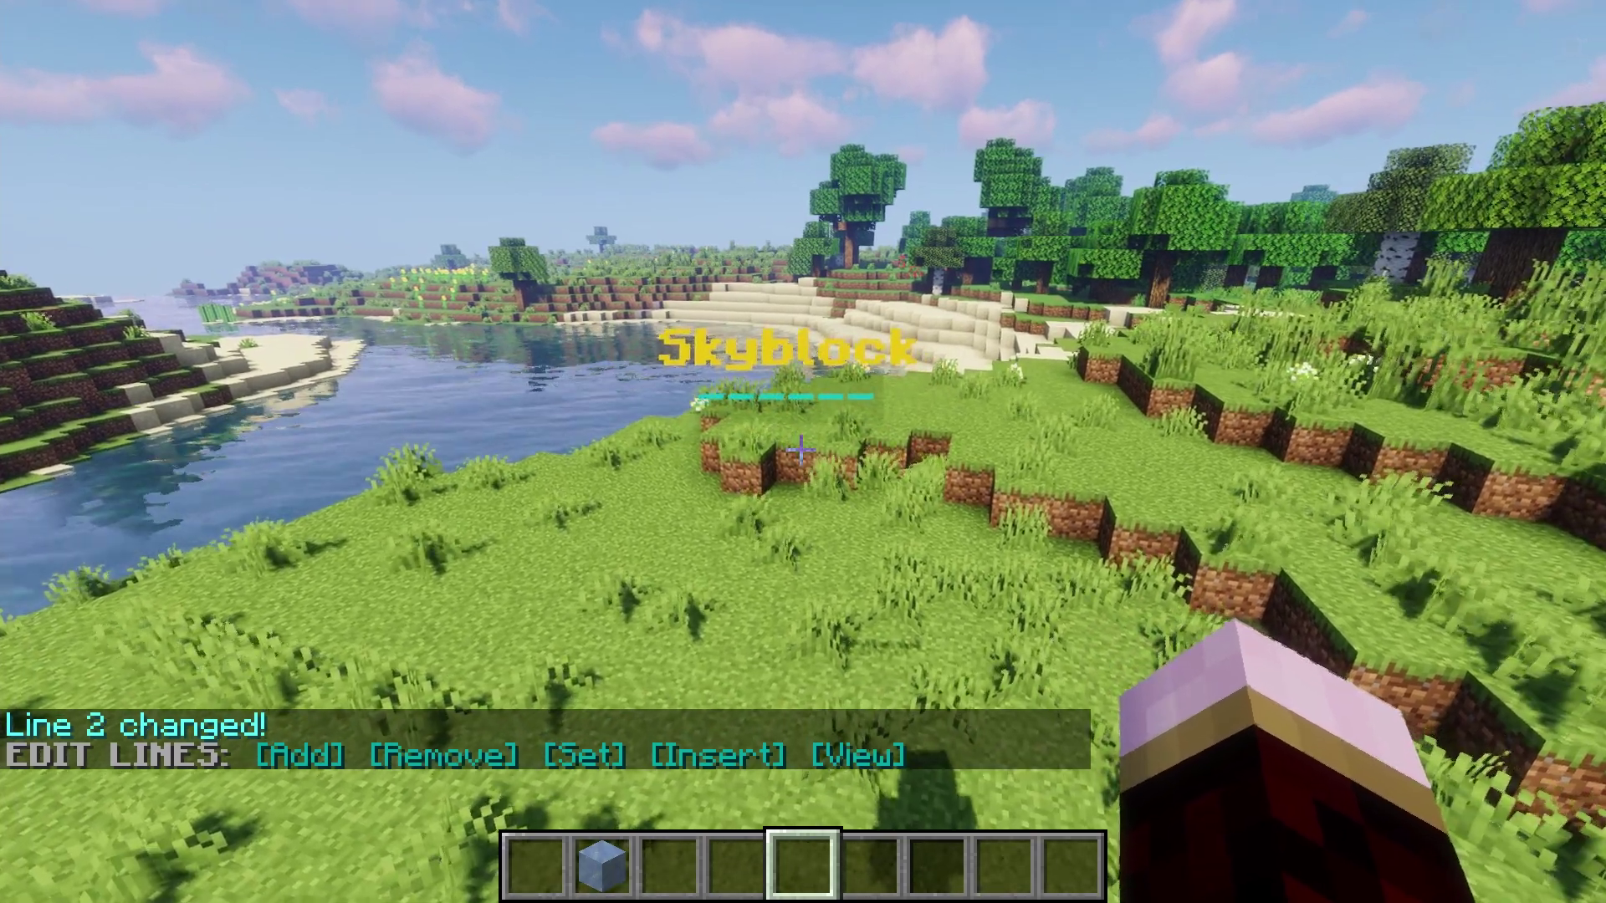
{"action": "key", "text": "slash"}
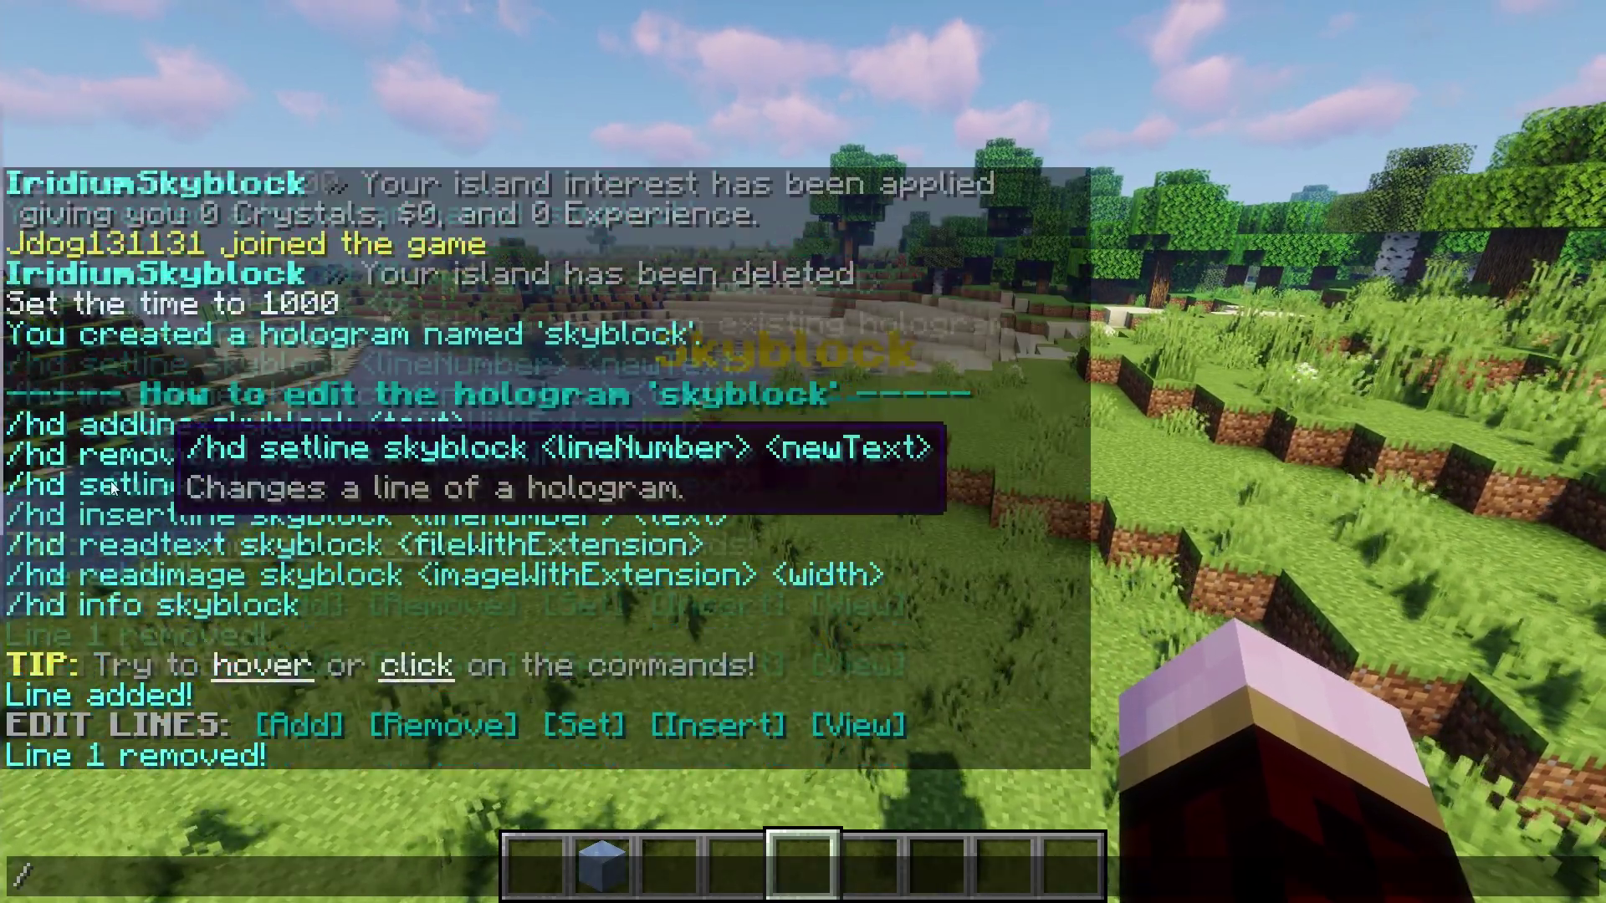
Step: Set line 2 of the skyblock hologram to the green divider '&2======='
{"action": "mouse_move", "coordinate": [423, 514]}
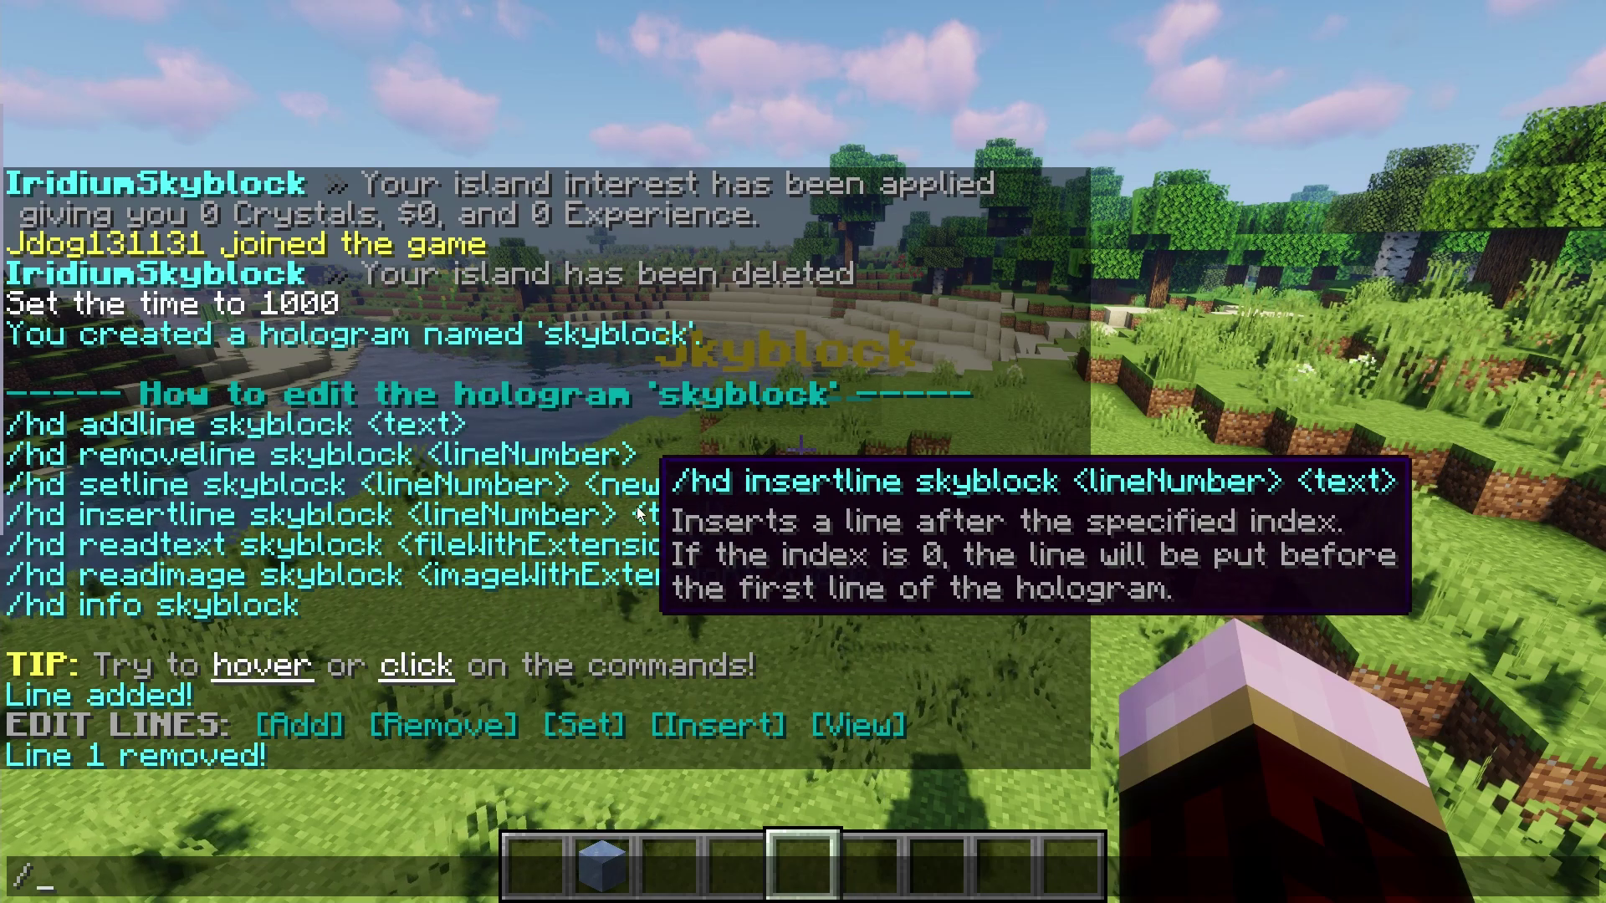
{"action": "left_click", "coordinate": [568, 485]}
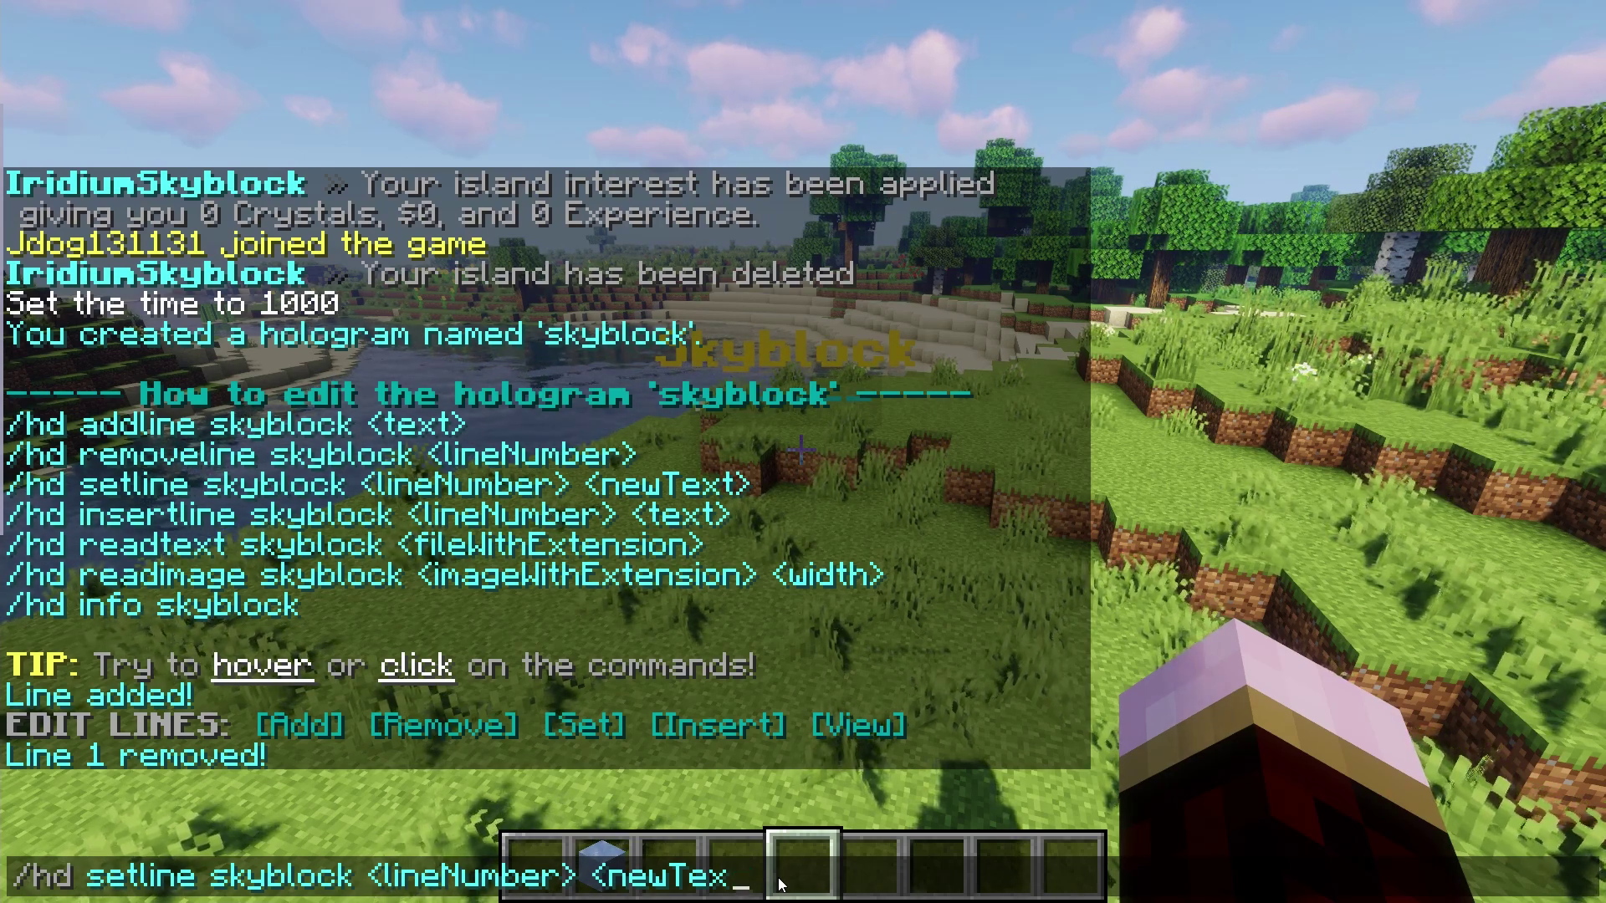
{"action": "type", "text": "2 "}
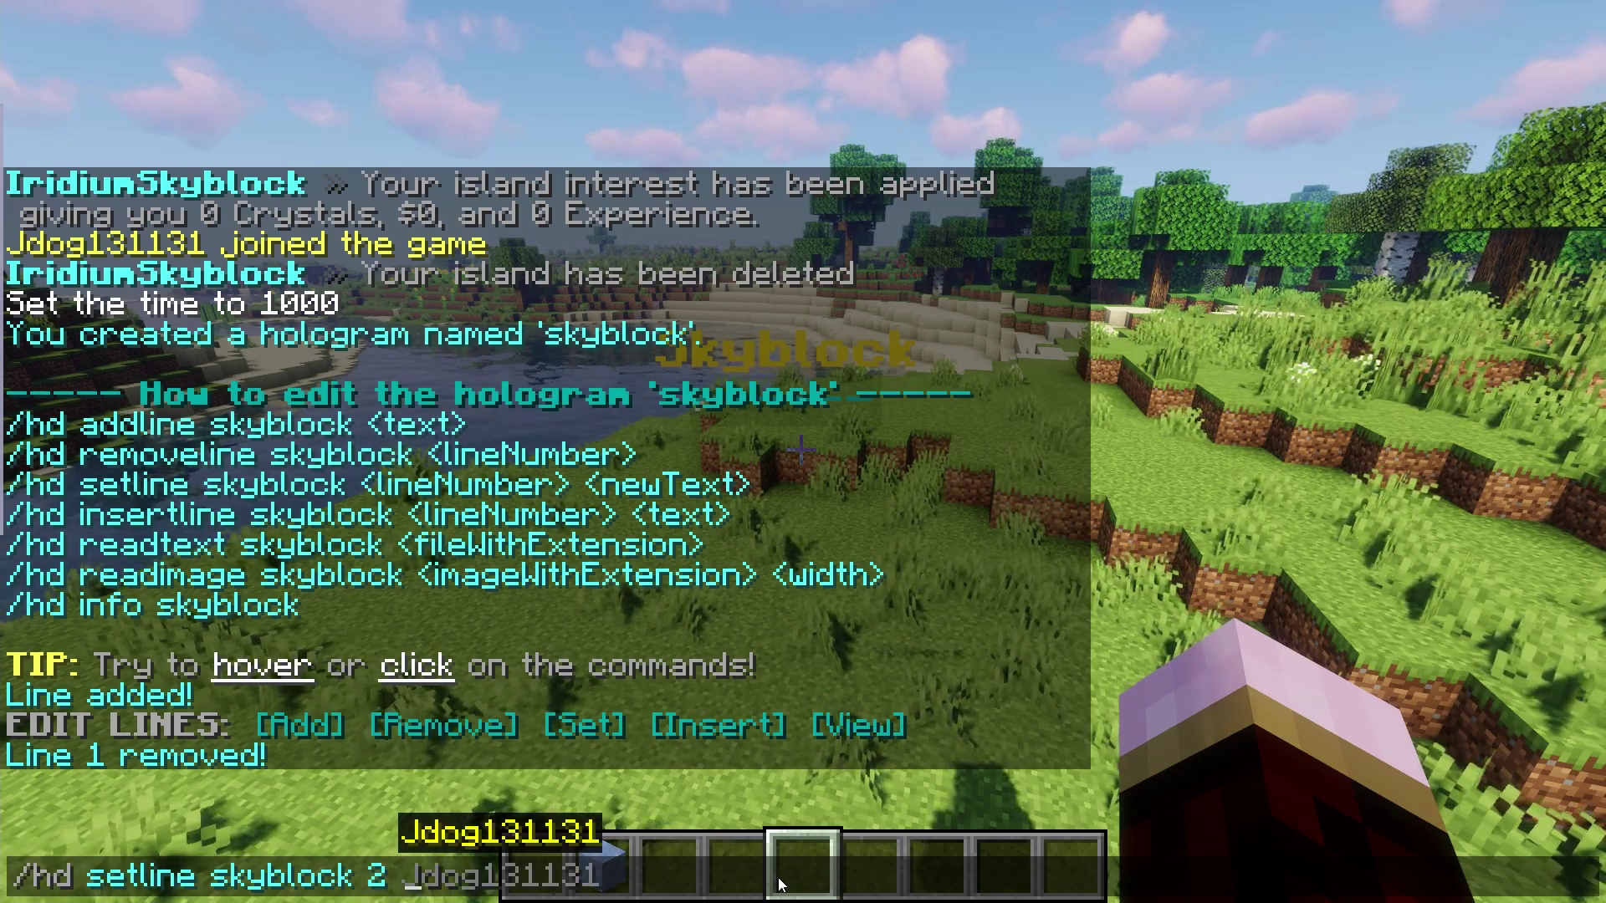
{"action": "type", "text": "&2====="}
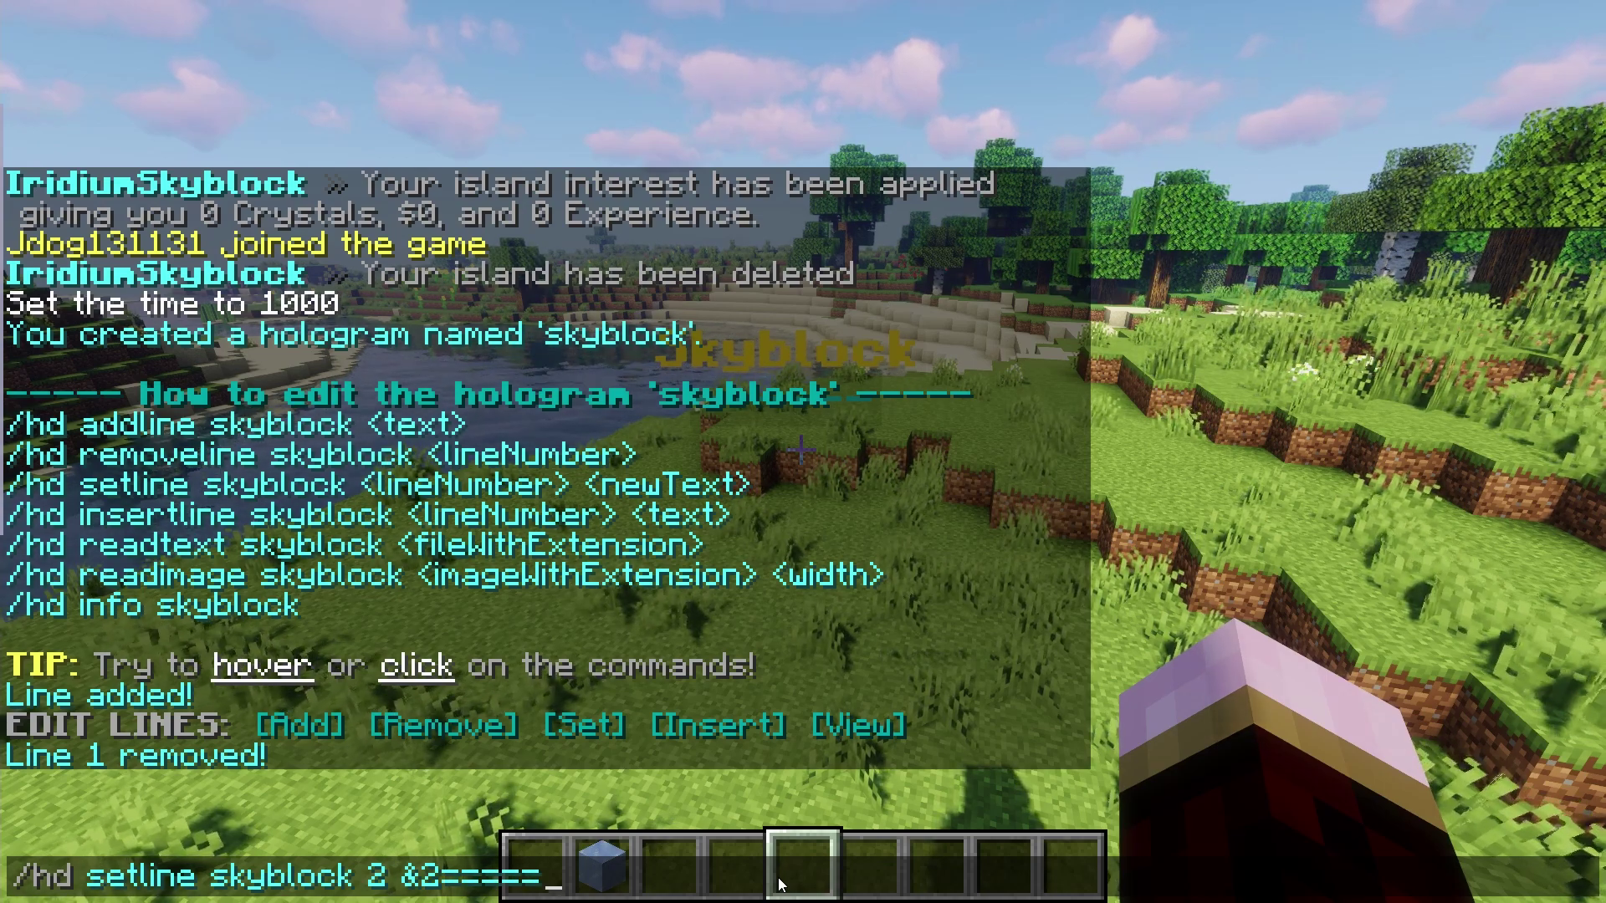
{"action": "type", "text": "=="}
{"action": "key", "text": "Return"}
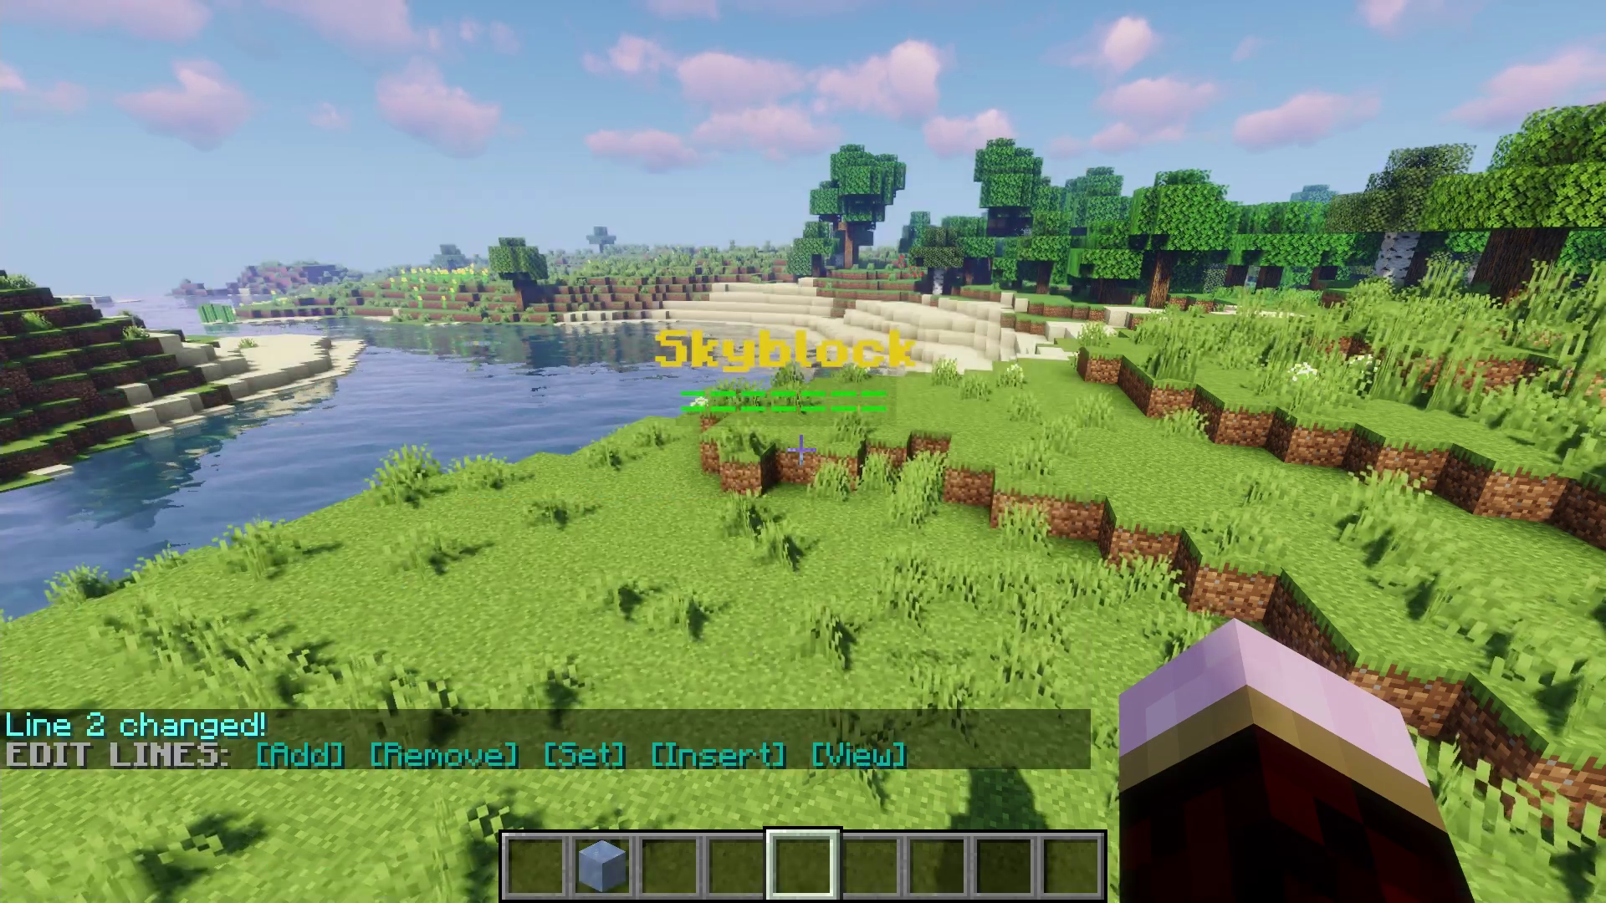
Step: Run /hd info skyblock to list its lines '&6&LSkyblock' and '&2======='
{"action": "key", "text": "w"}
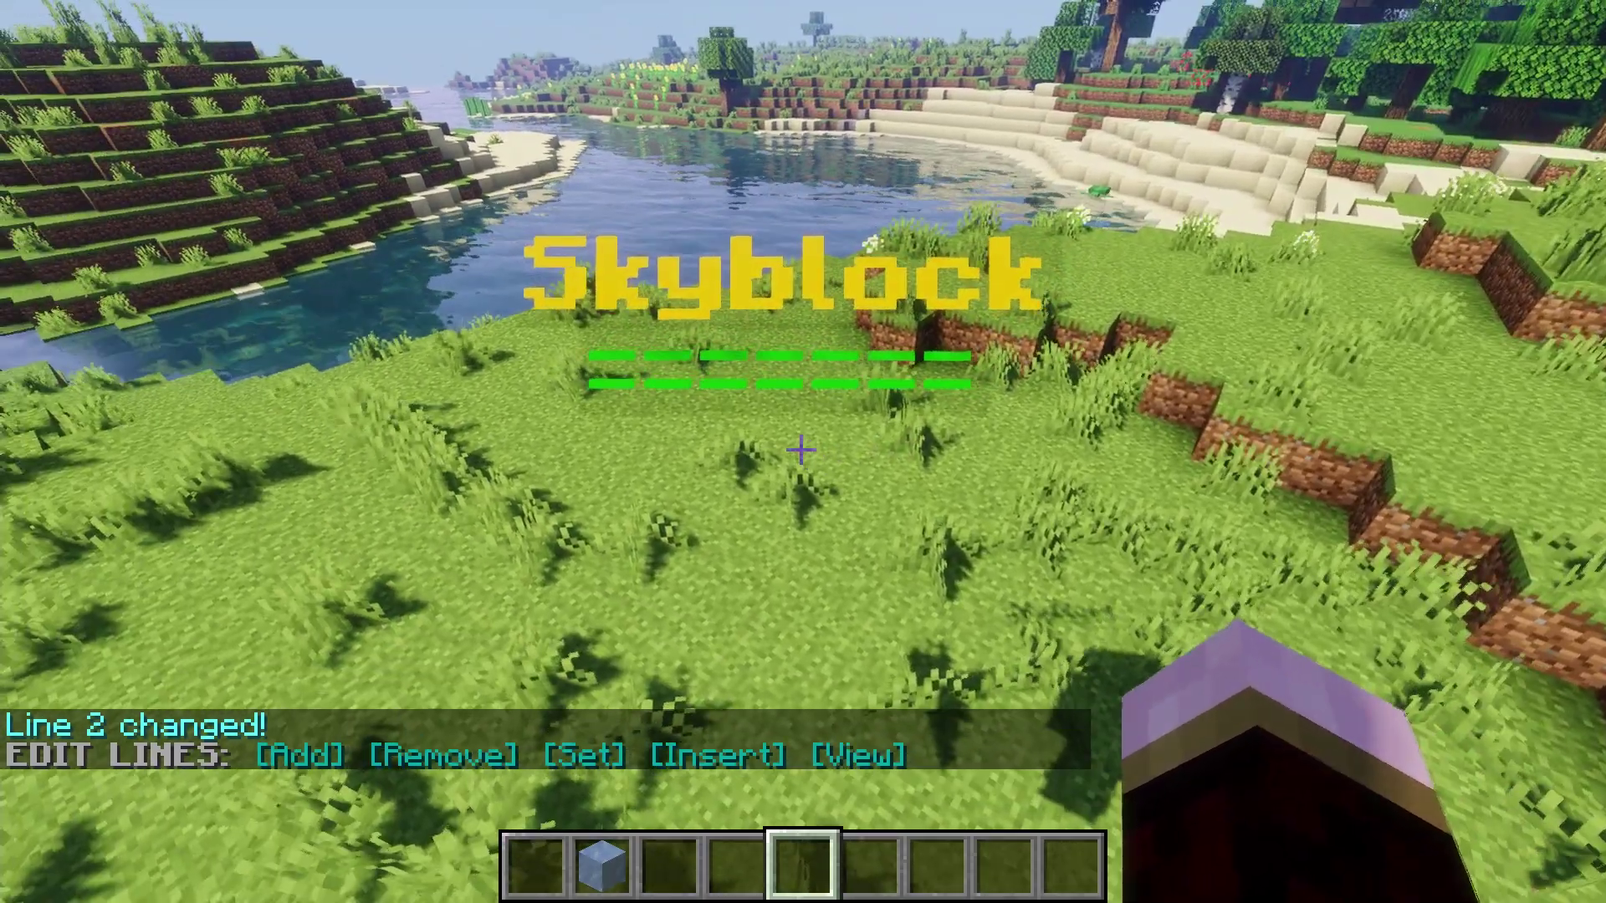
{"action": "key", "text": "slash"}
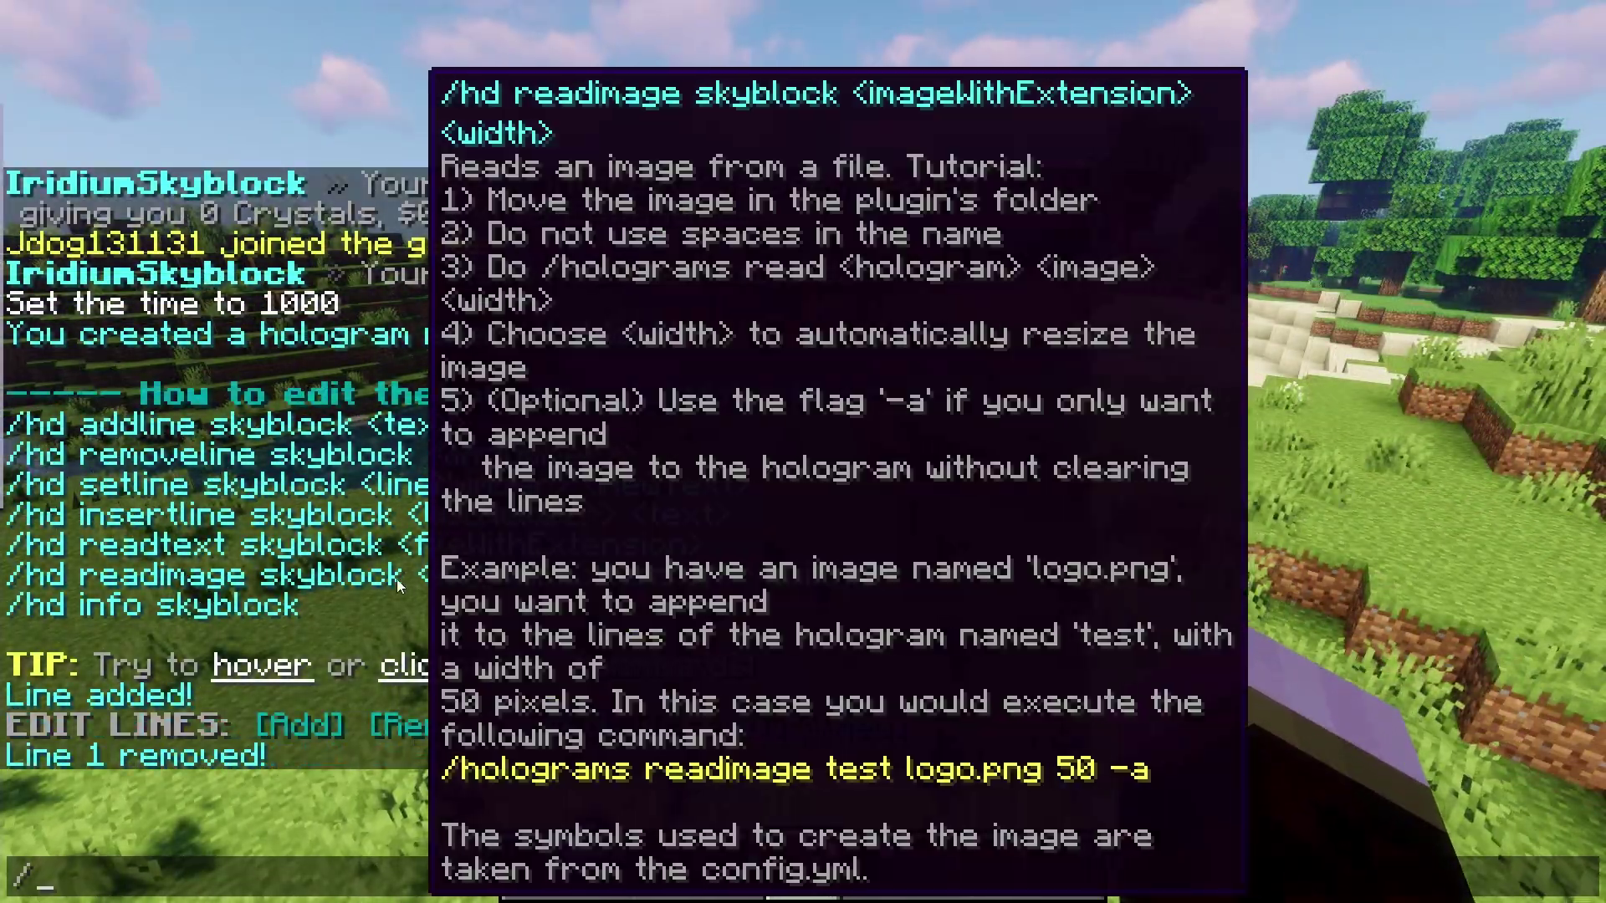
{"action": "mouse_move", "coordinate": [368, 559]}
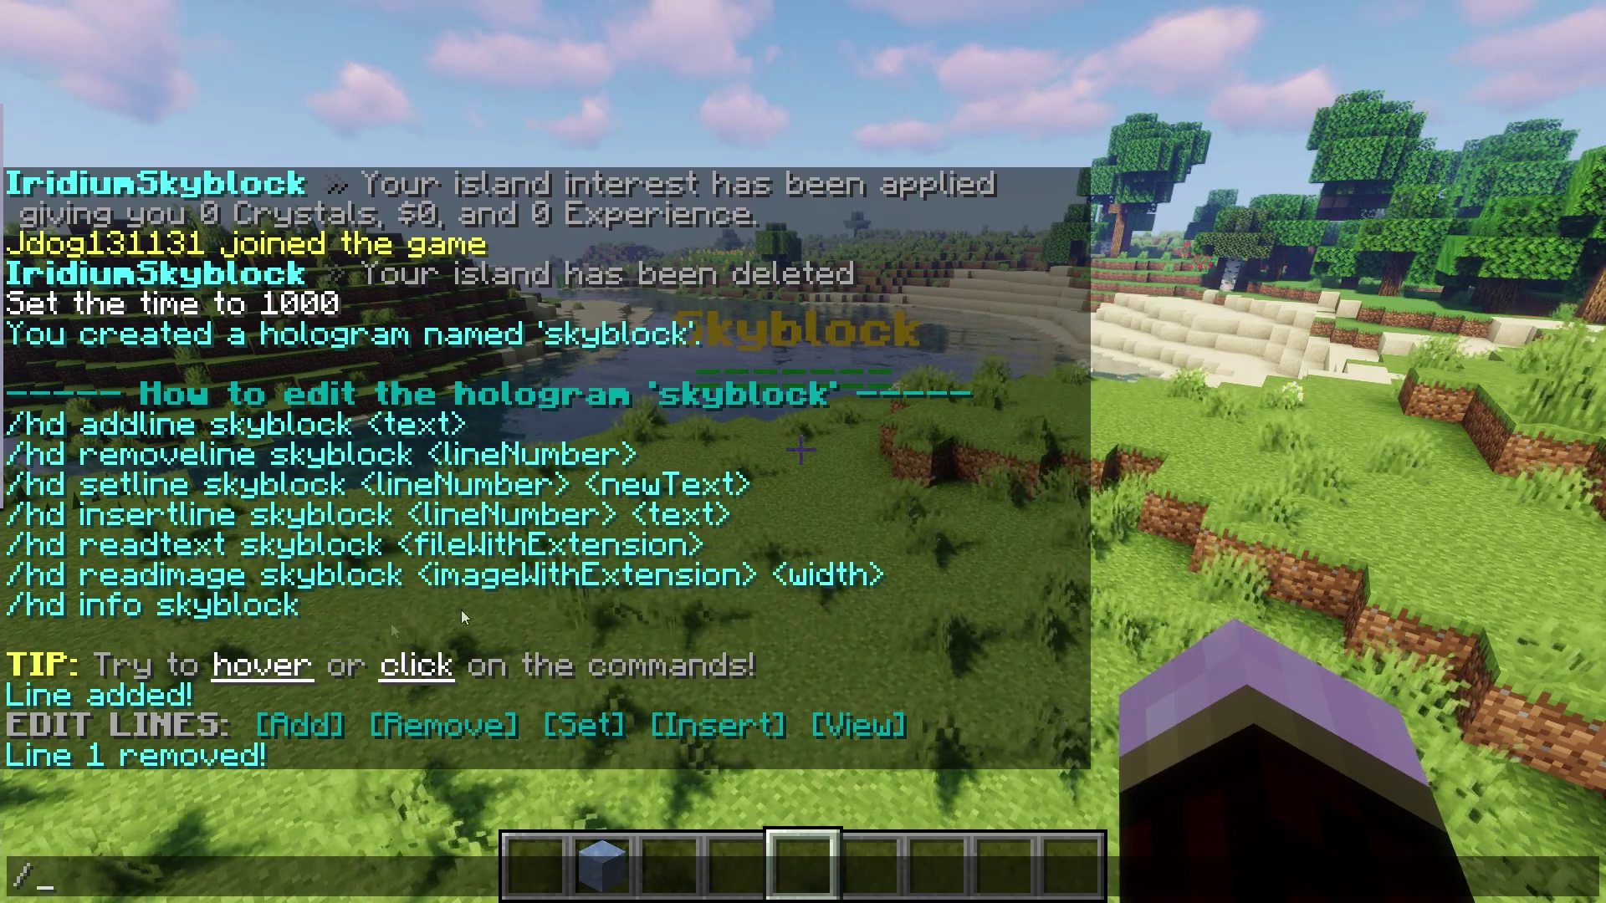
{"action": "left_click", "coordinate": [292, 606]}
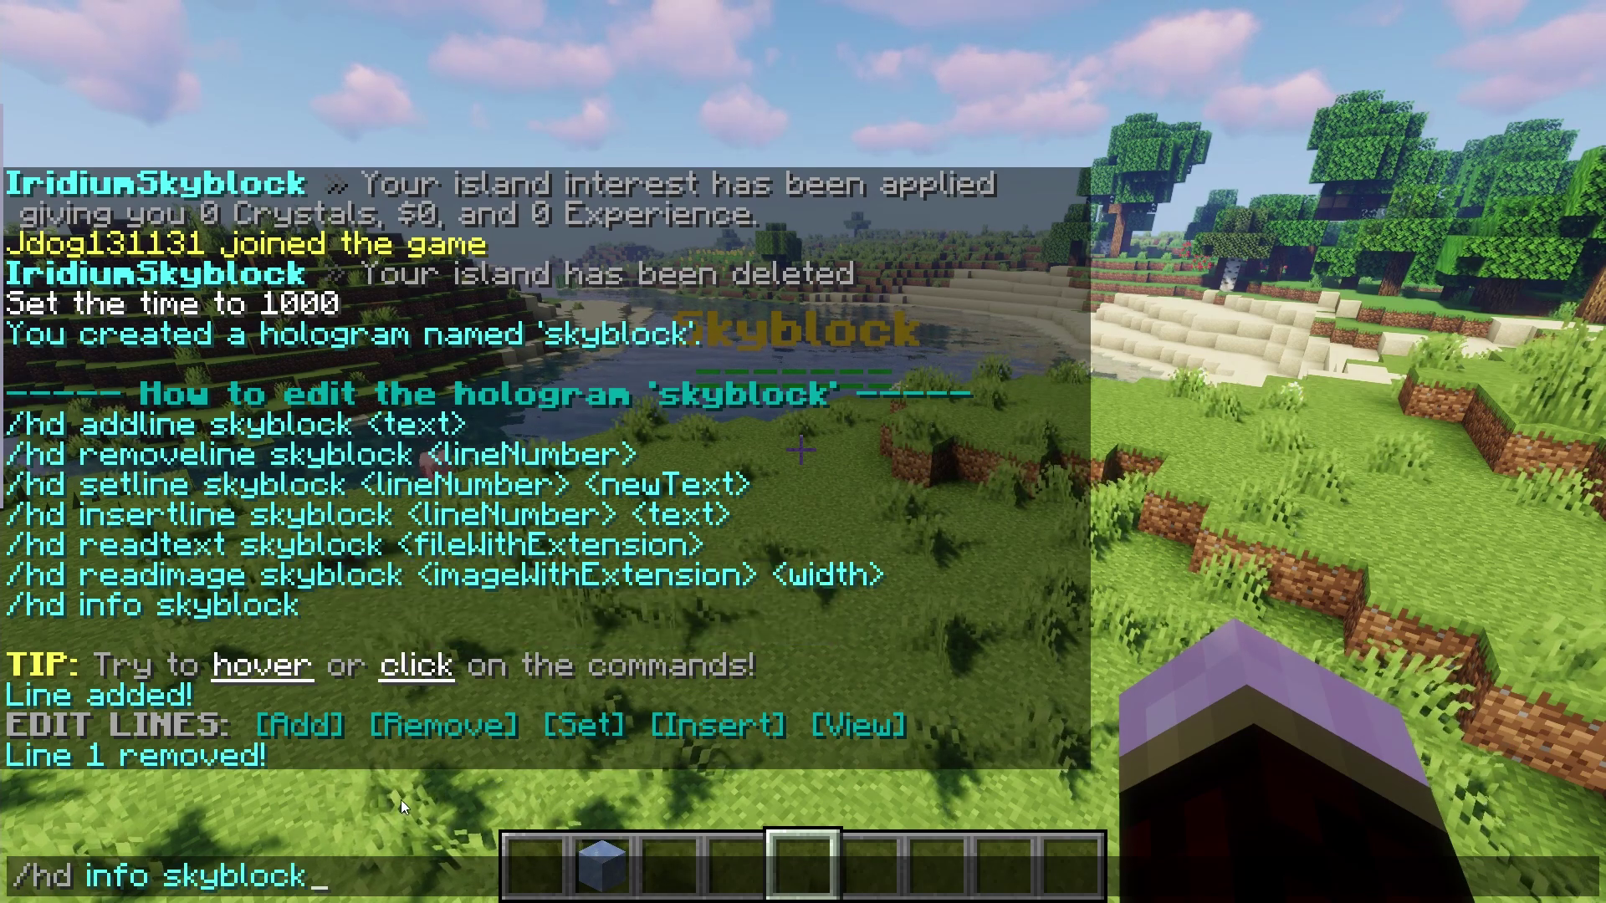
{"action": "key", "text": "Escape"}
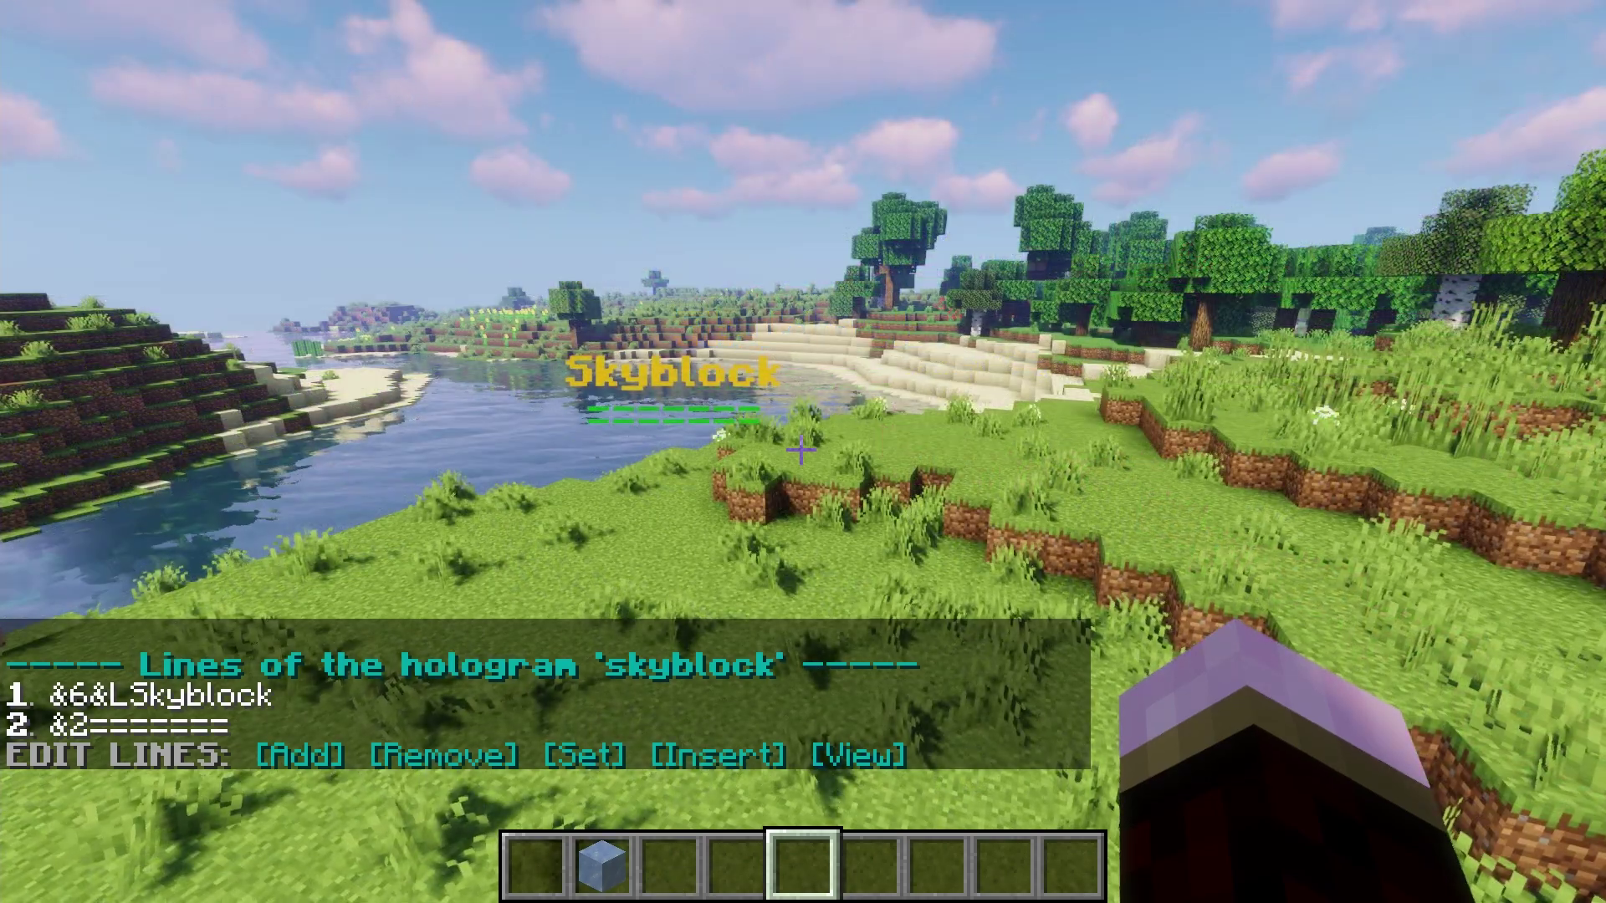
{"action": "key", "text": "slash"}
Step: Run hd list, showing skyblock at x -3, y 72, z -119 with 2 lines
{"action": "type", "text": "hd list"}
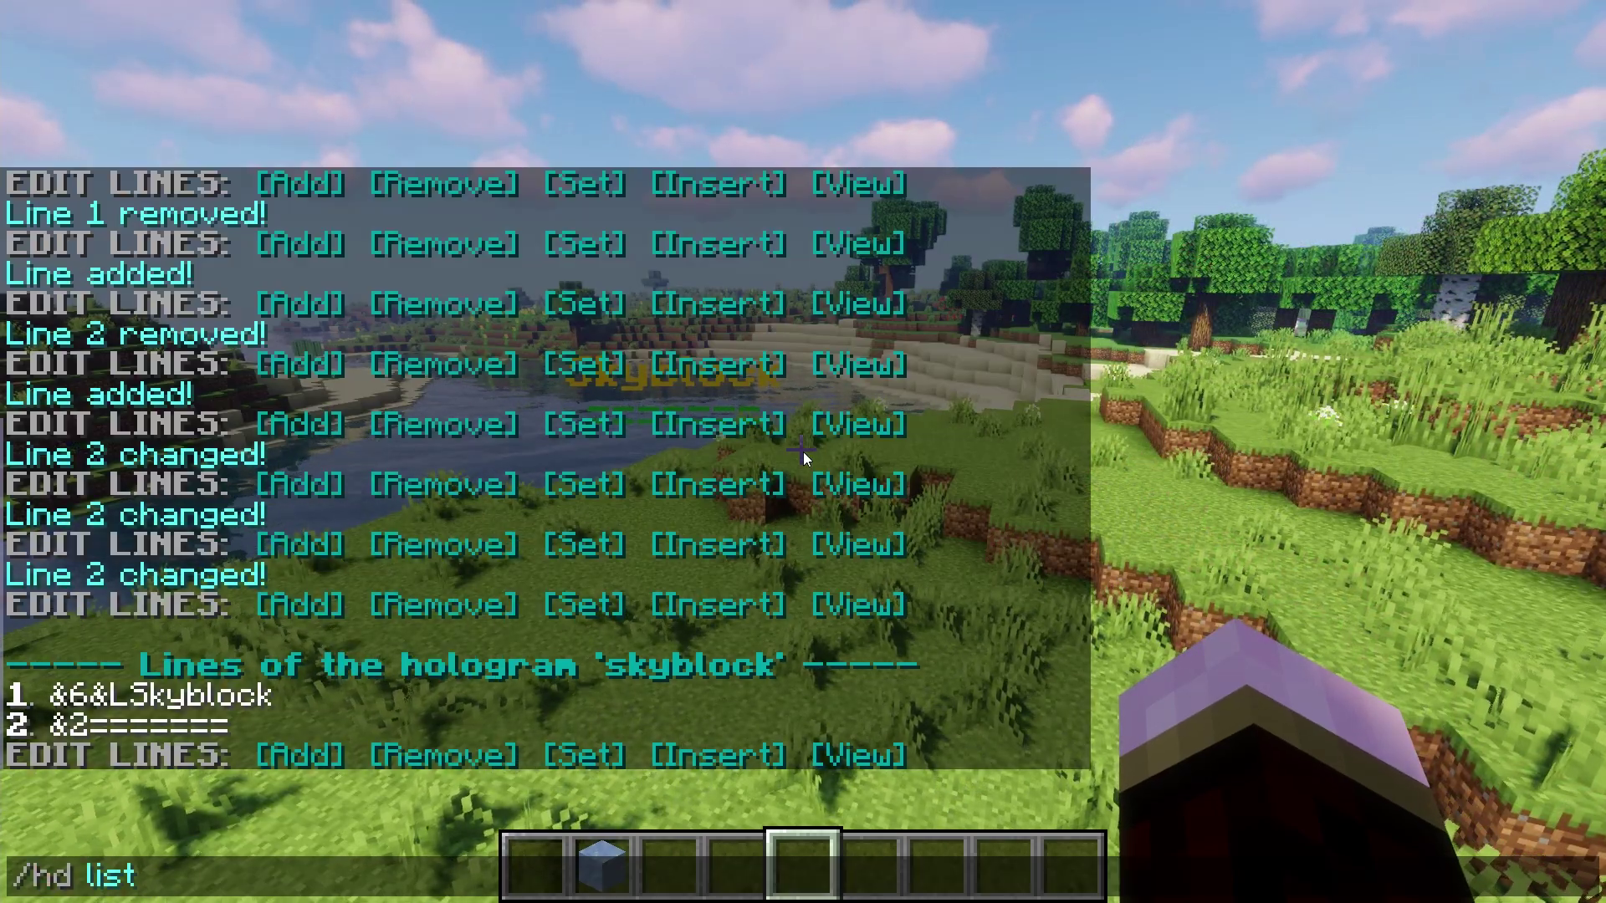
{"action": "key", "text": "Return"}
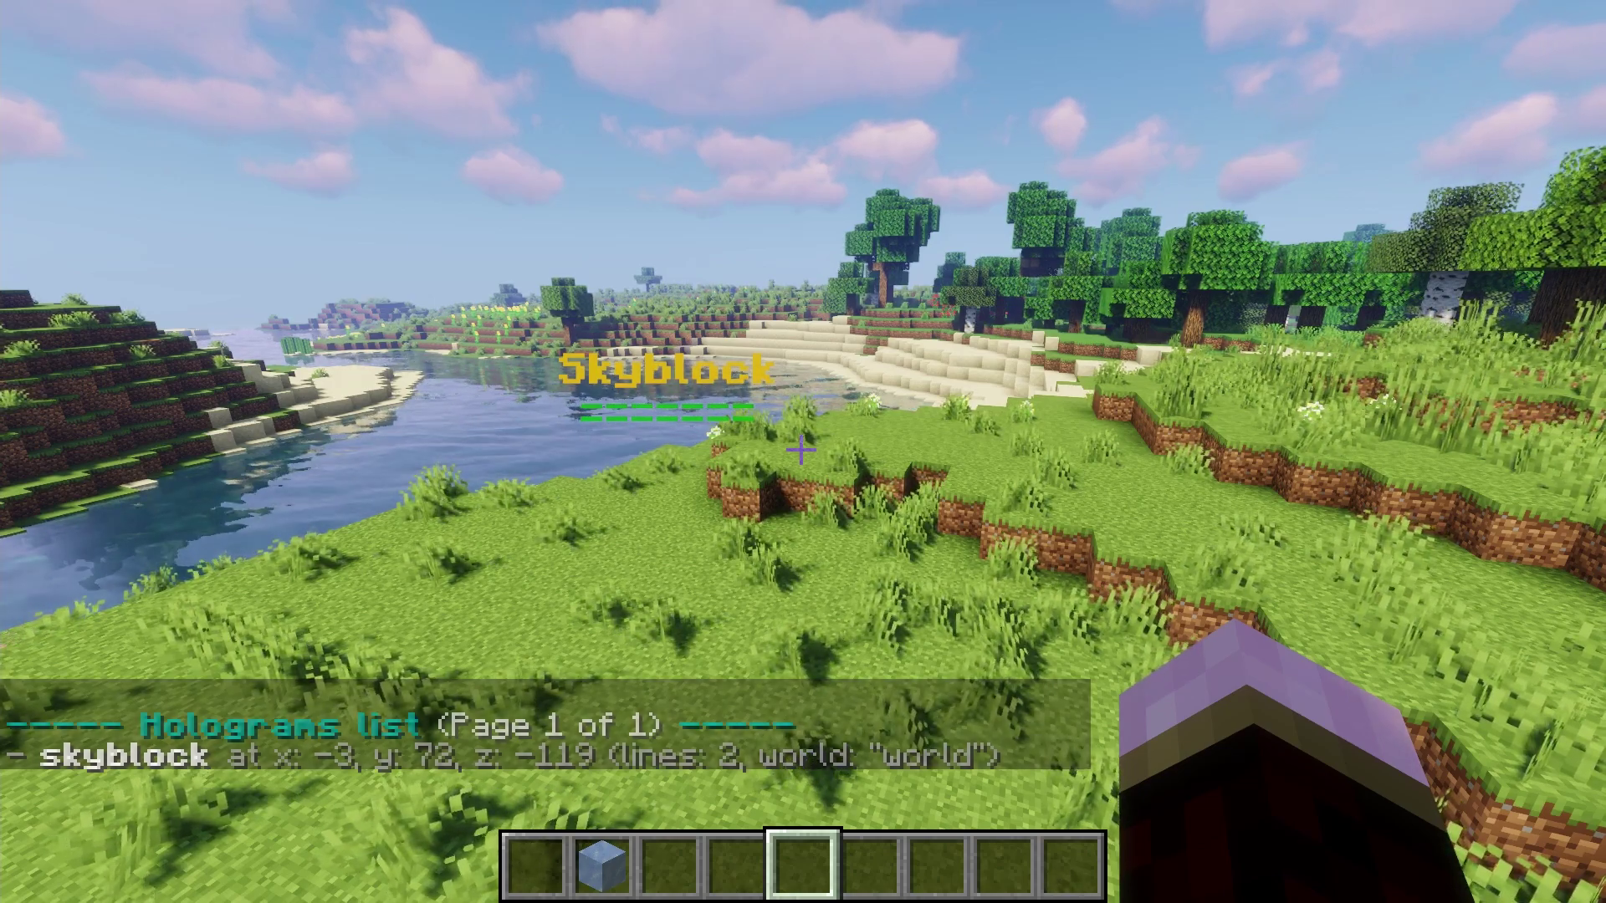
{"action": "mouse_move", "coordinate": [801, 452]}
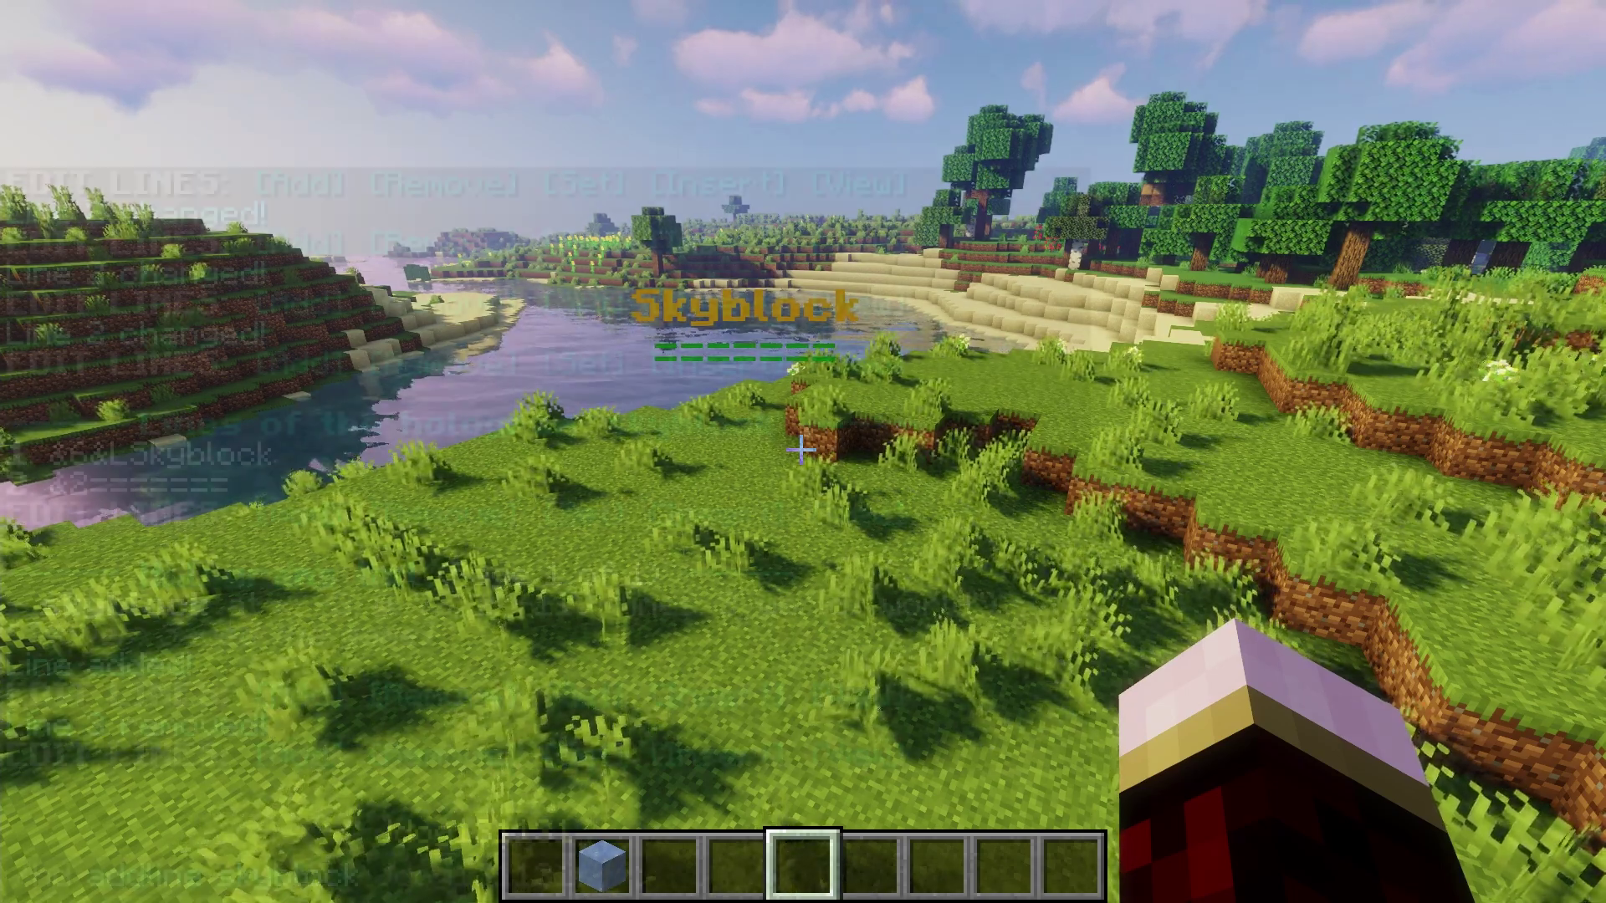
{"action": "key", "text": "t"}
{"action": "key", "text": "Up"}
{"action": "key", "text": "Up"}
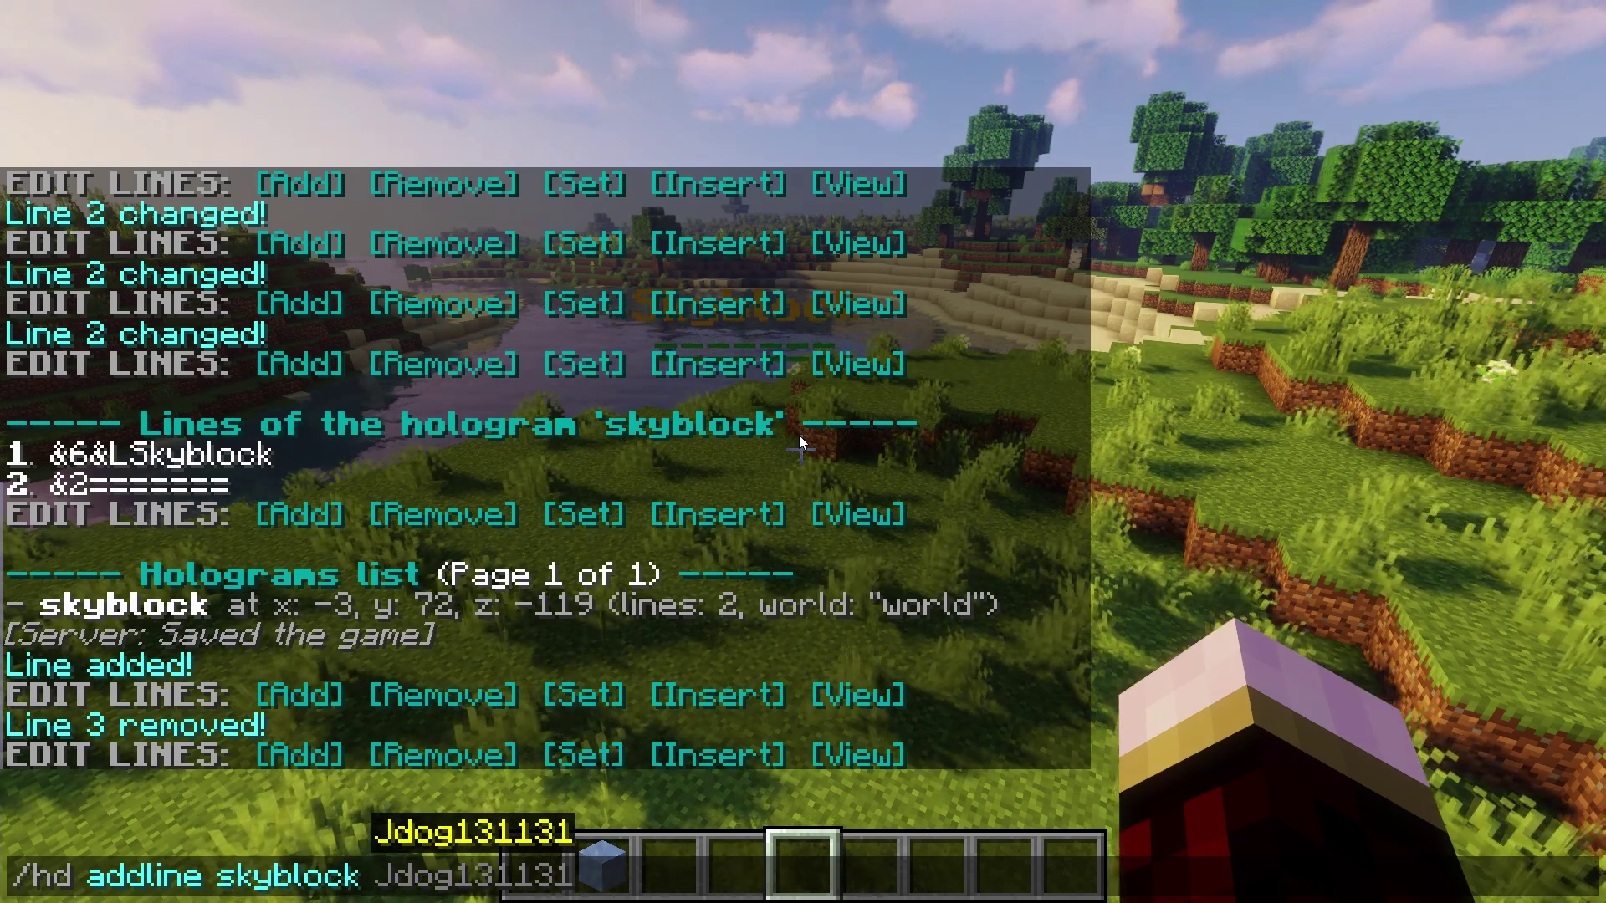
Step: Add the line 'Players Online: {online}' to skyblock and view it showing 'Players Online: 1'
{"action": "type", "text": "Player"}
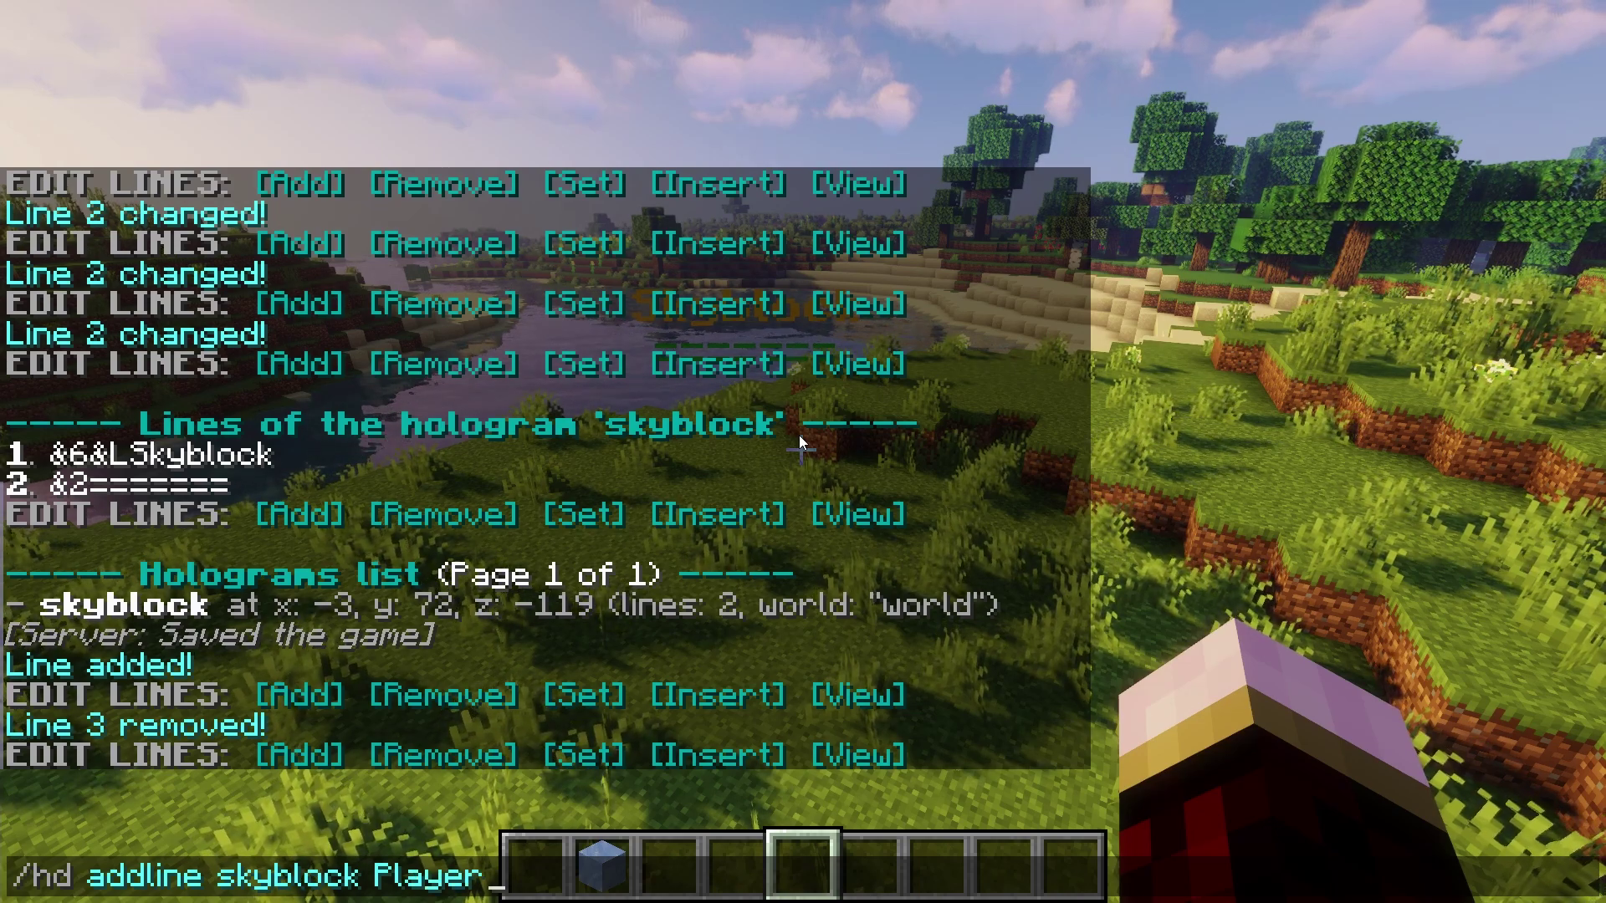
{"action": "type", "text": "s Online:"}
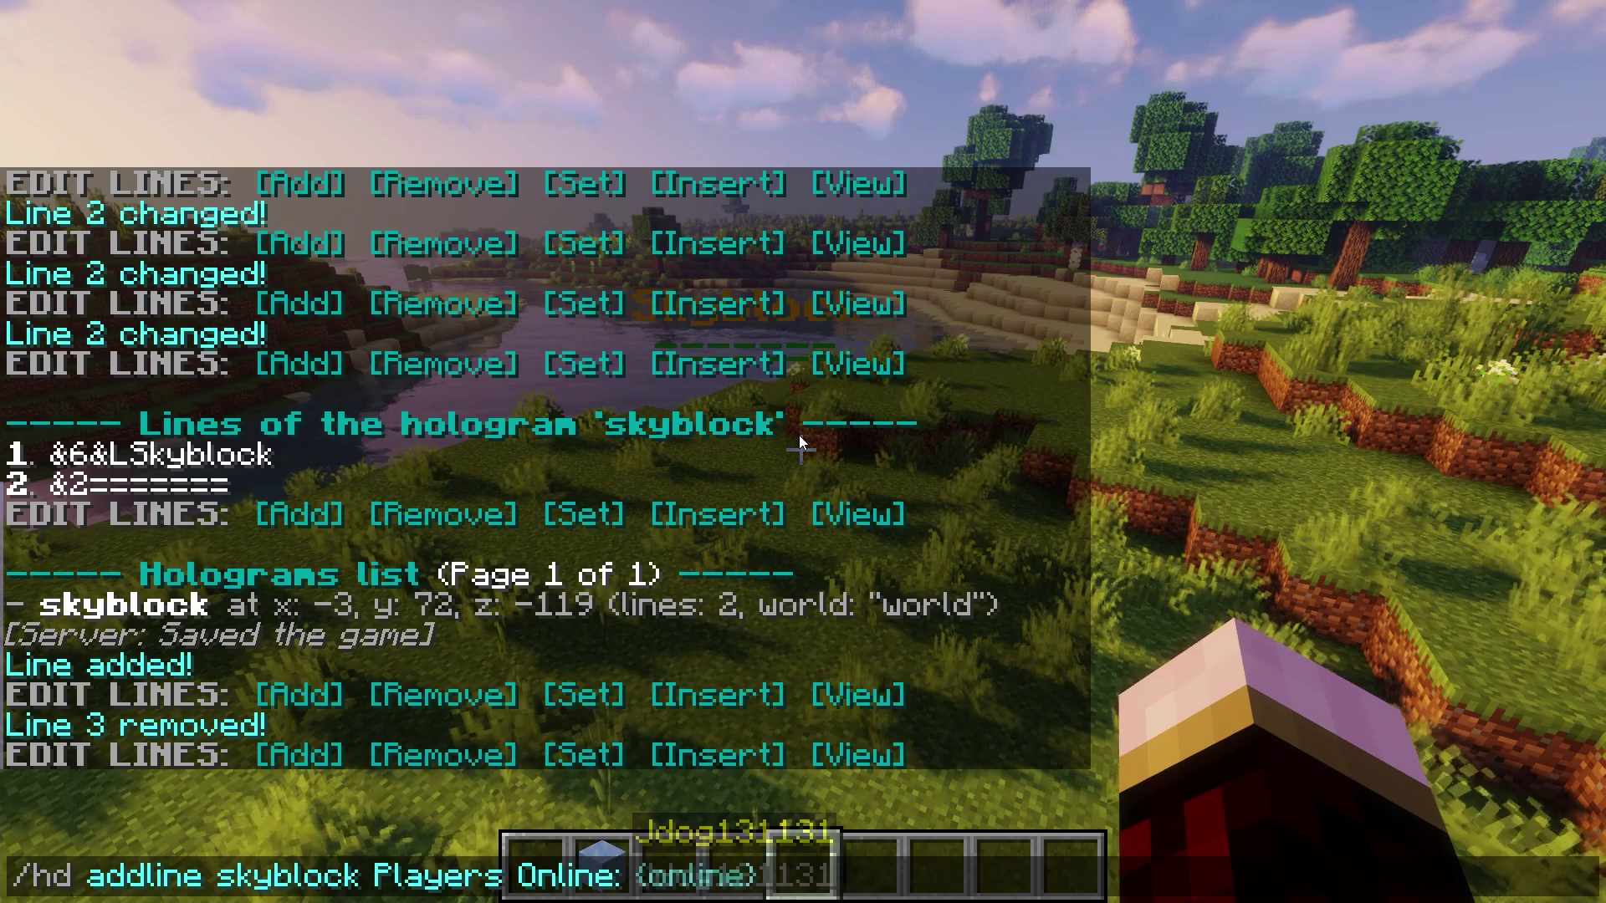
{"action": "type", "text": "{online}"}
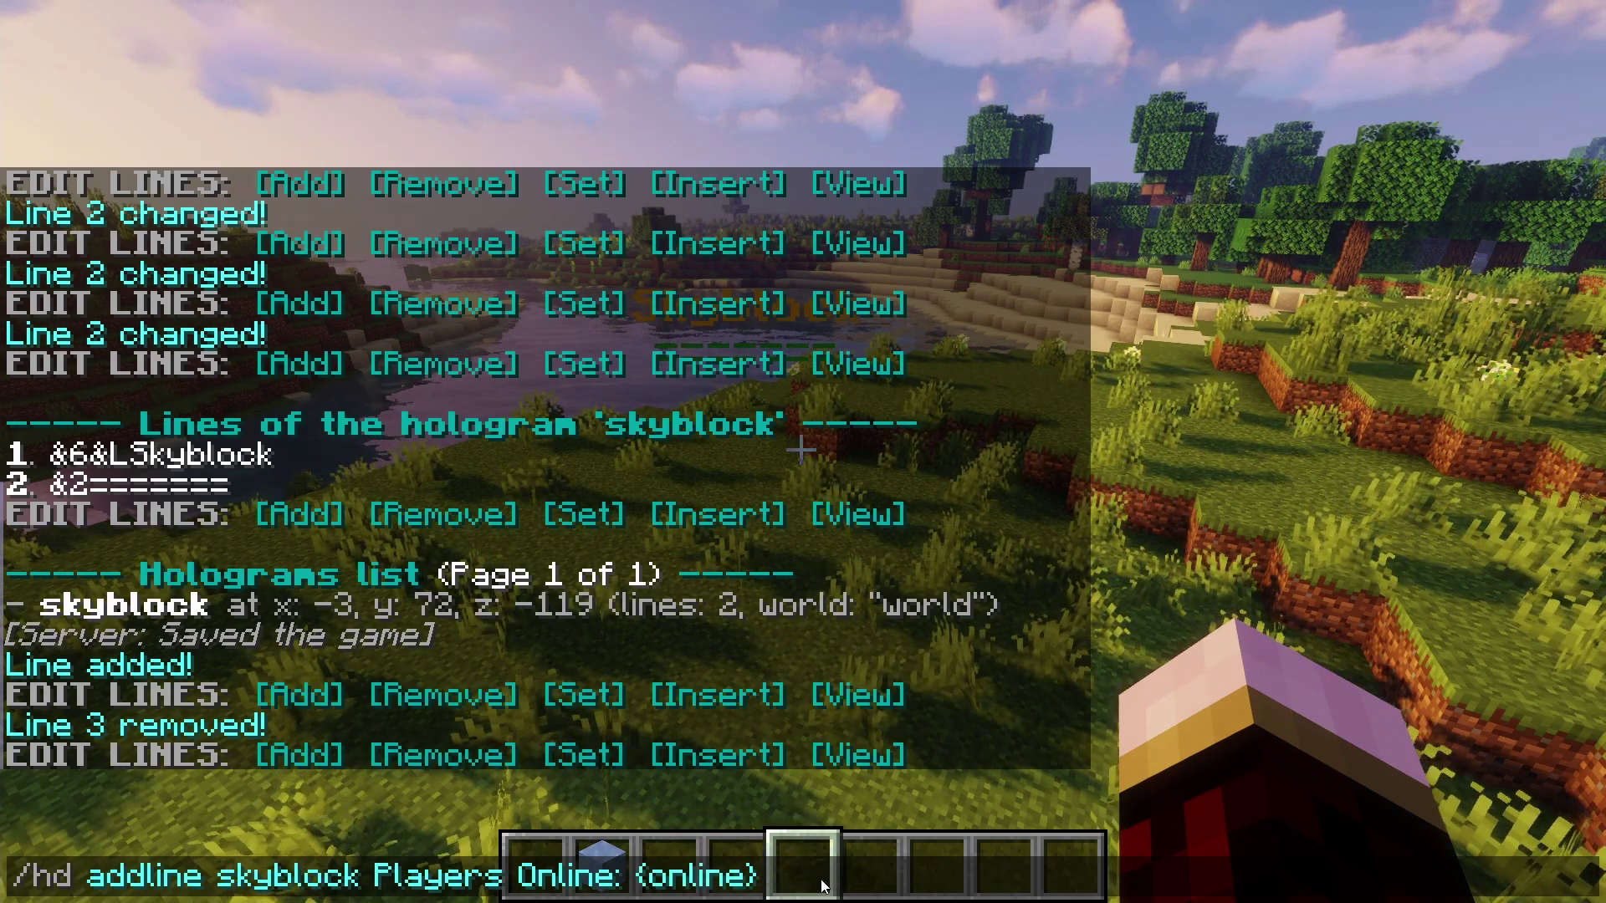
{"action": "key", "text": "Return"}
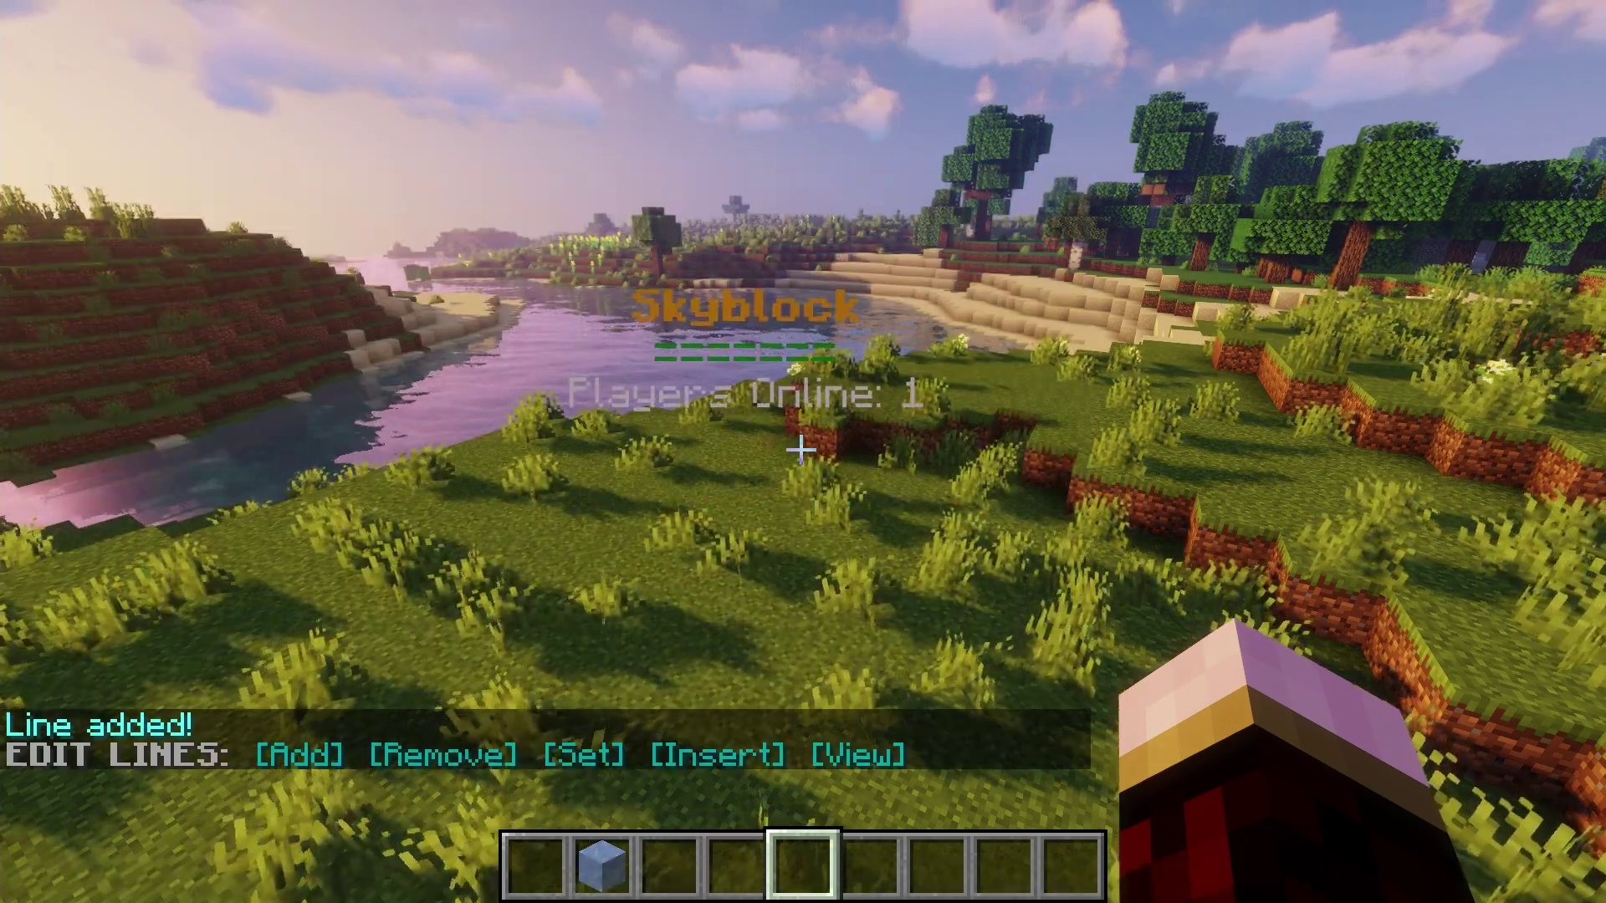
{"action": "key", "text": "w"}
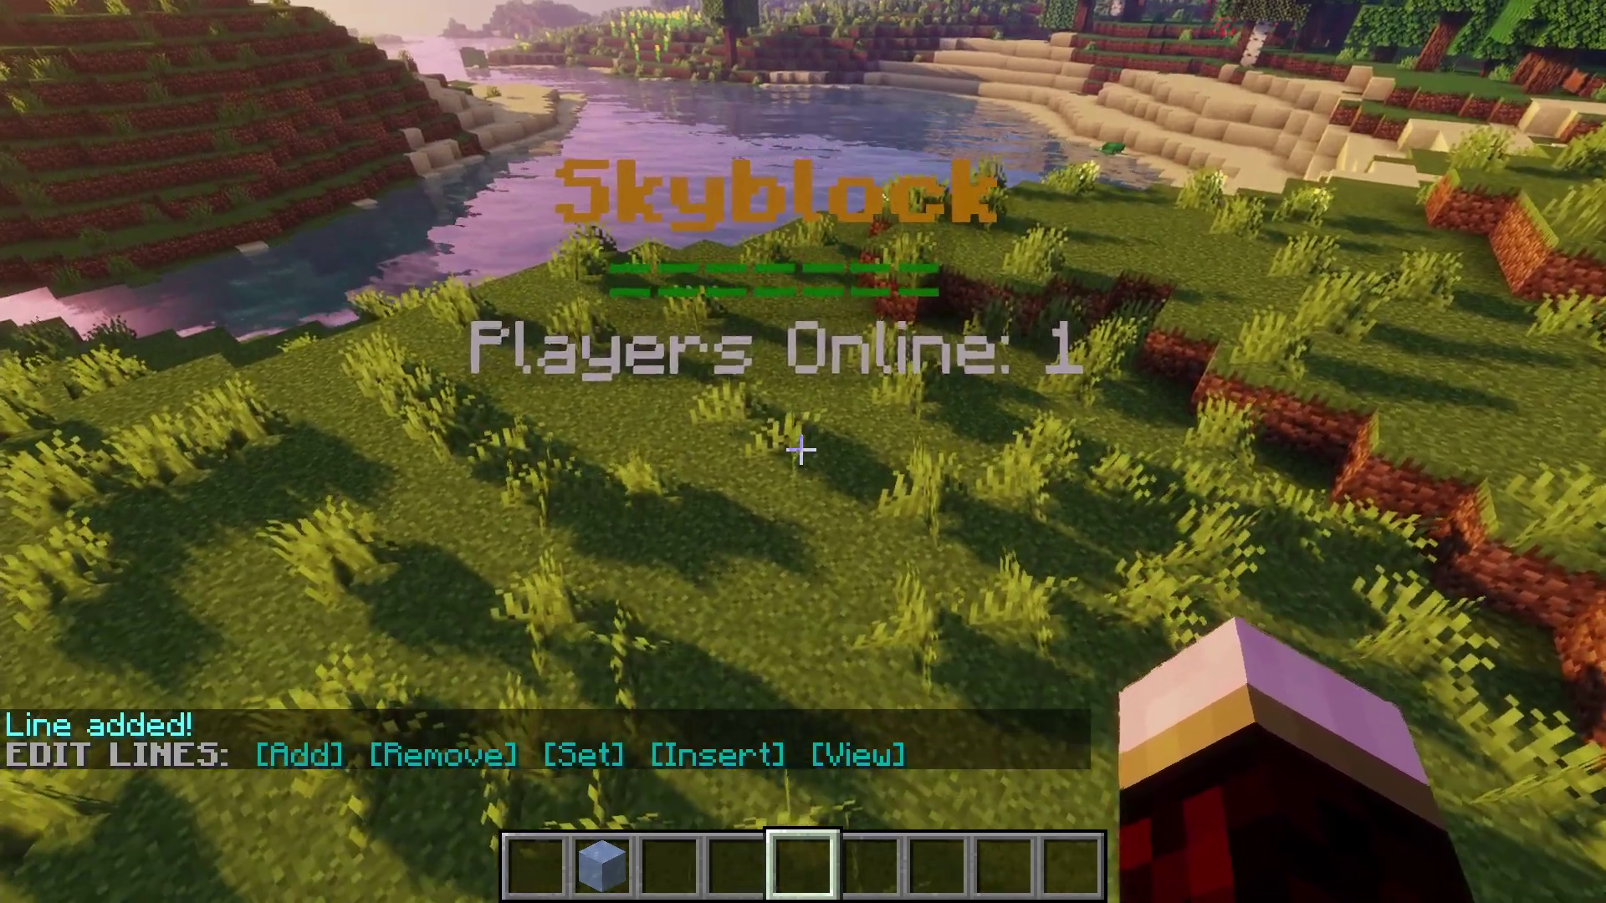
{"action": "key", "text": "s"}
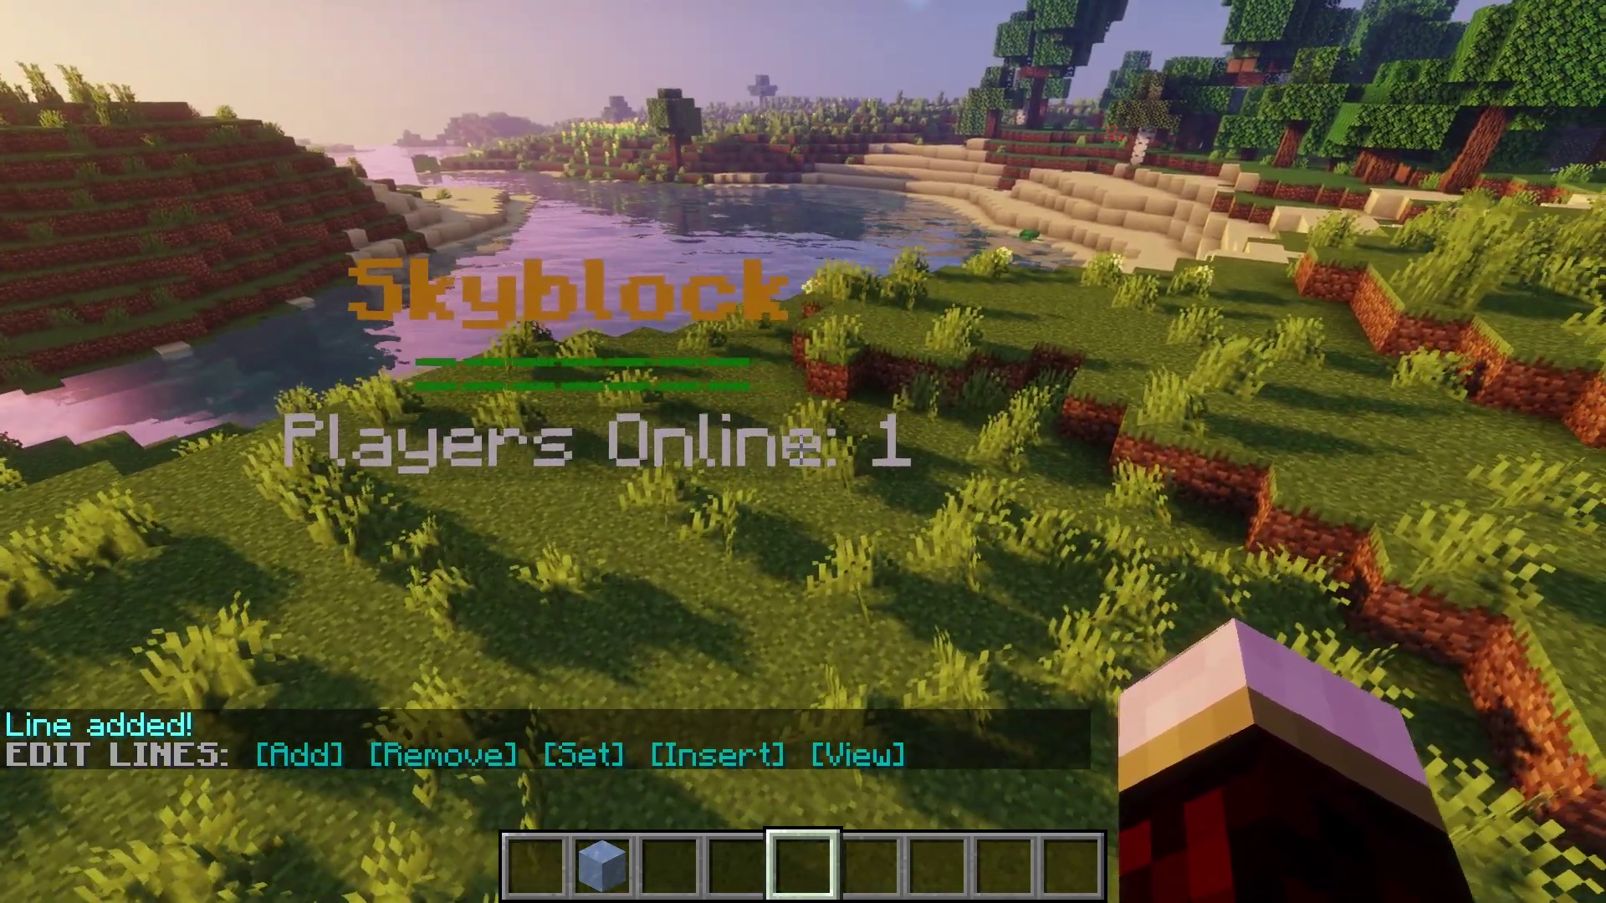
{"action": "key", "text": "s"}
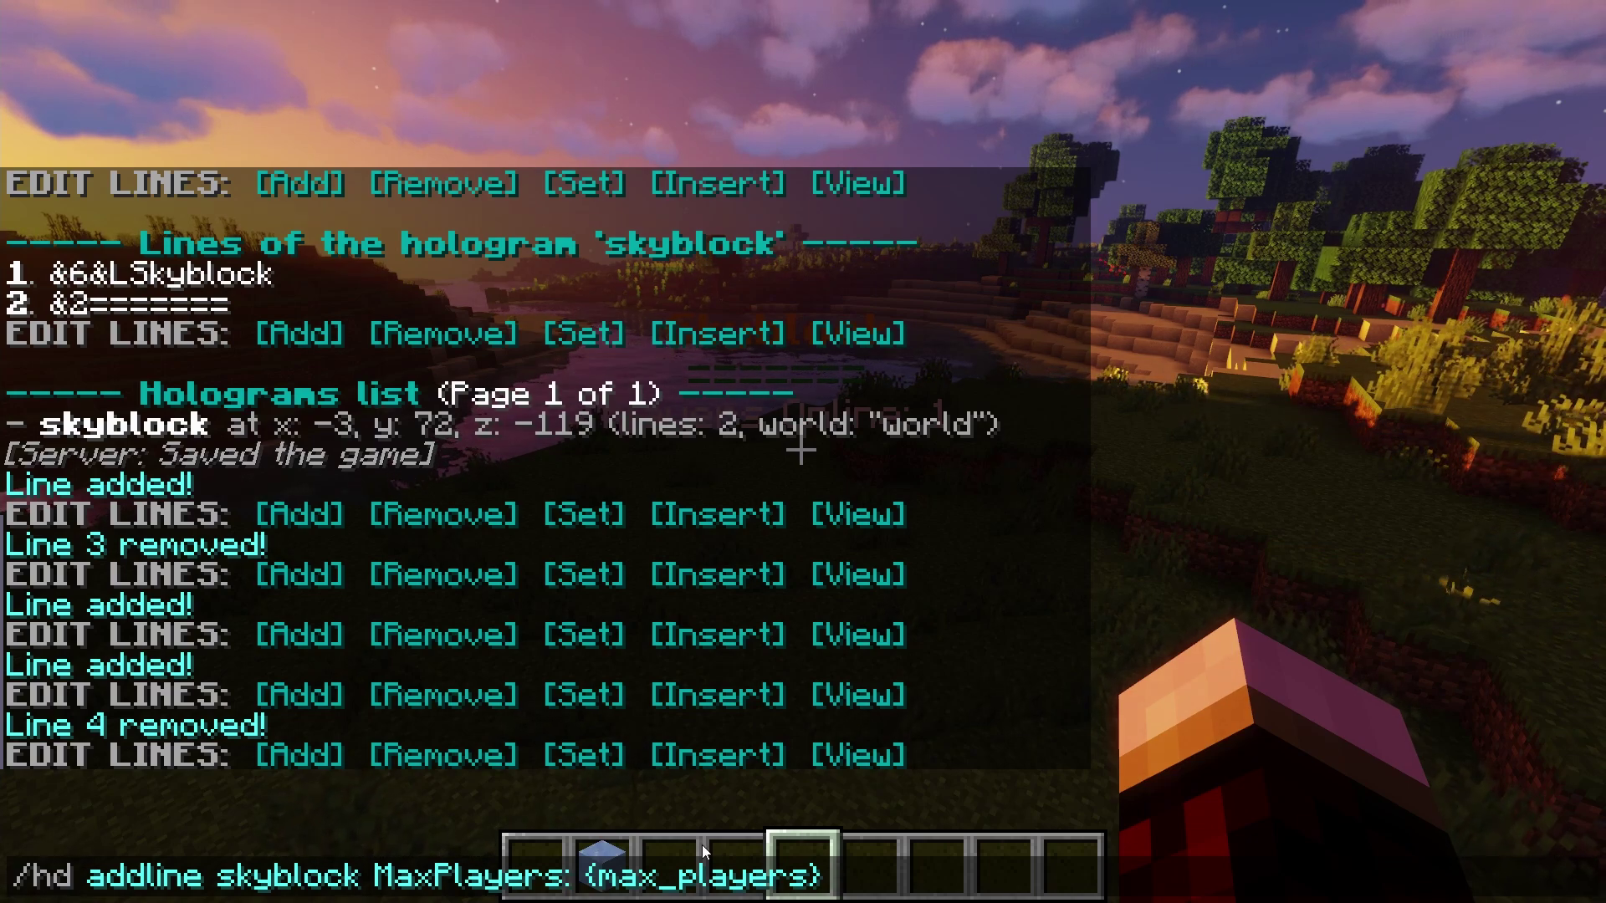
Step: Add the line 'MaxPlayers: {max_players}', which displays 'MaxPlayers: 24'
{"action": "left_click", "coordinate": [585, 878]}
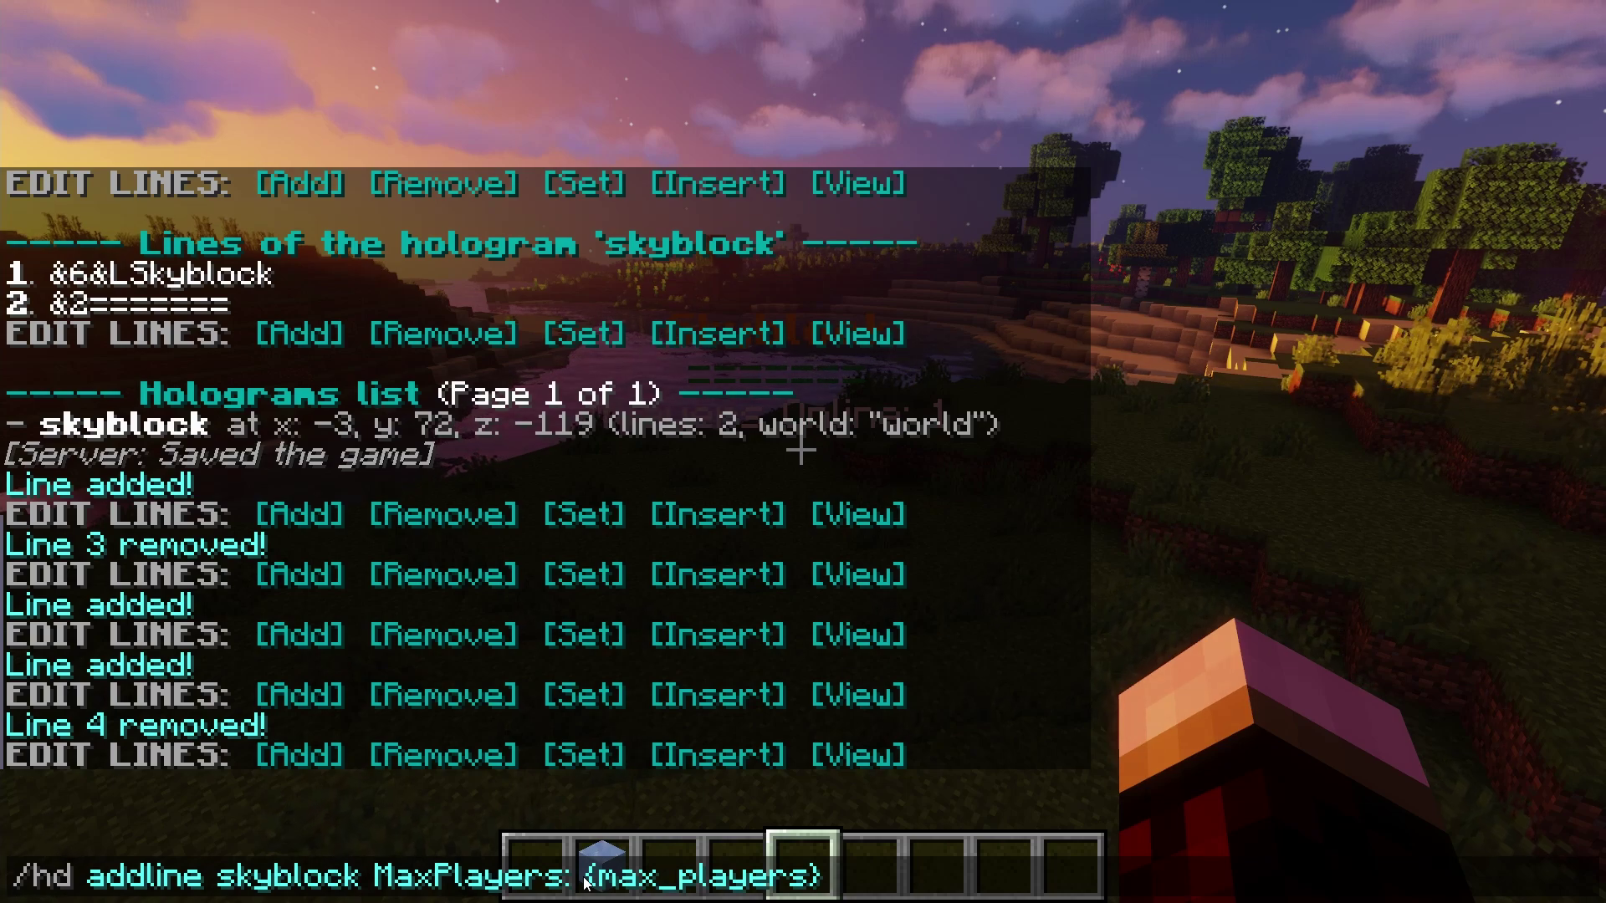
{"action": "key", "text": "Return"}
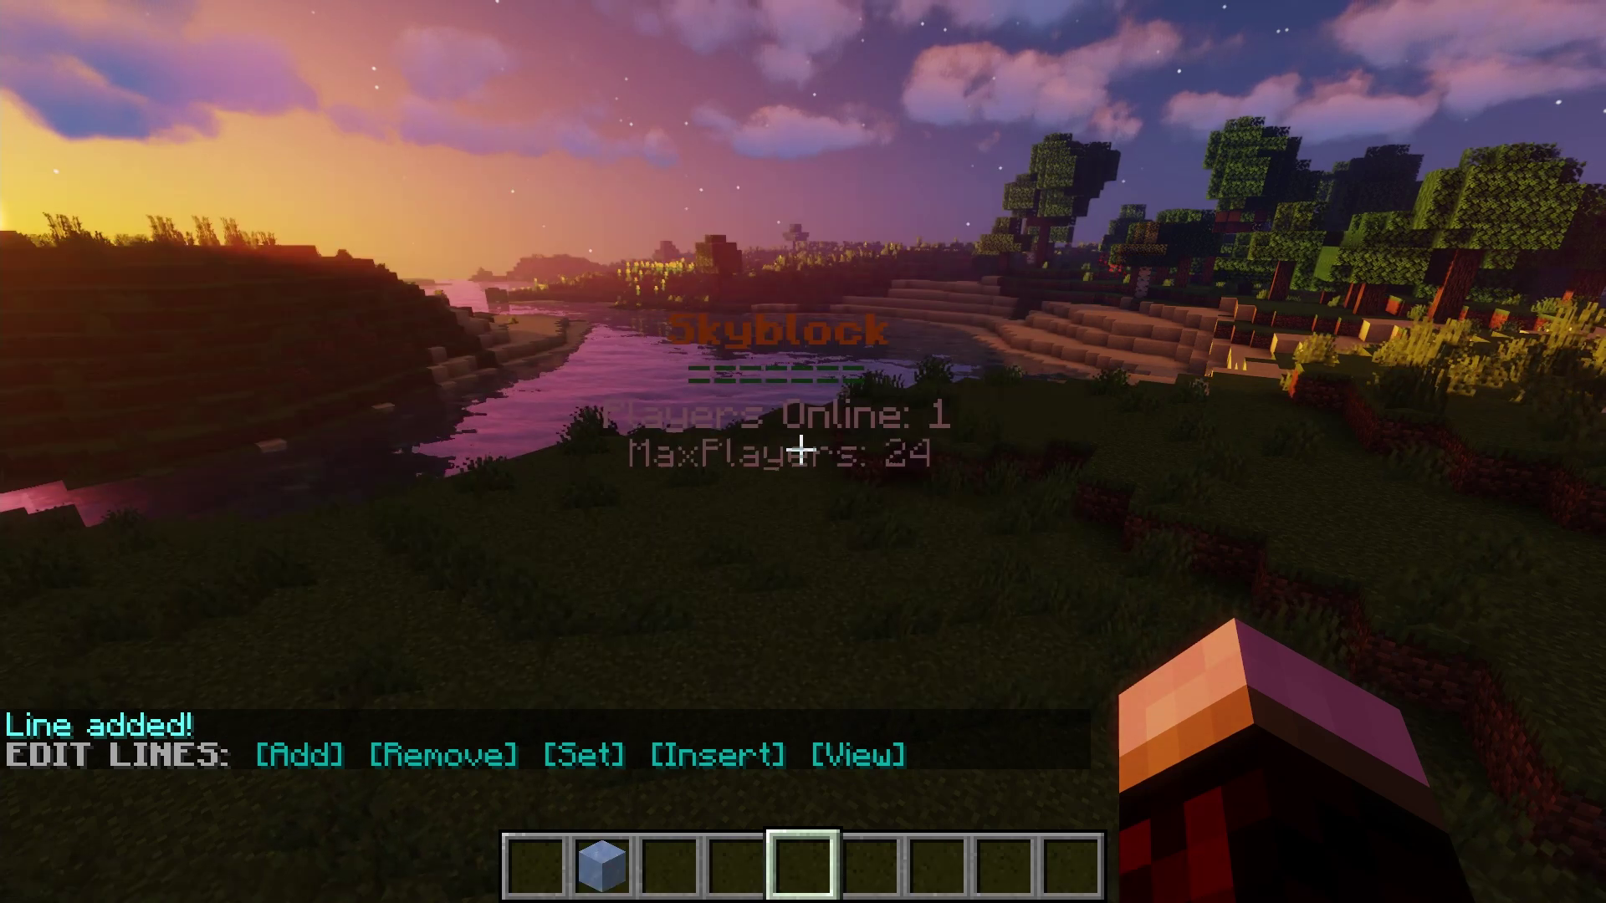
{"action": "key", "text": "w"}
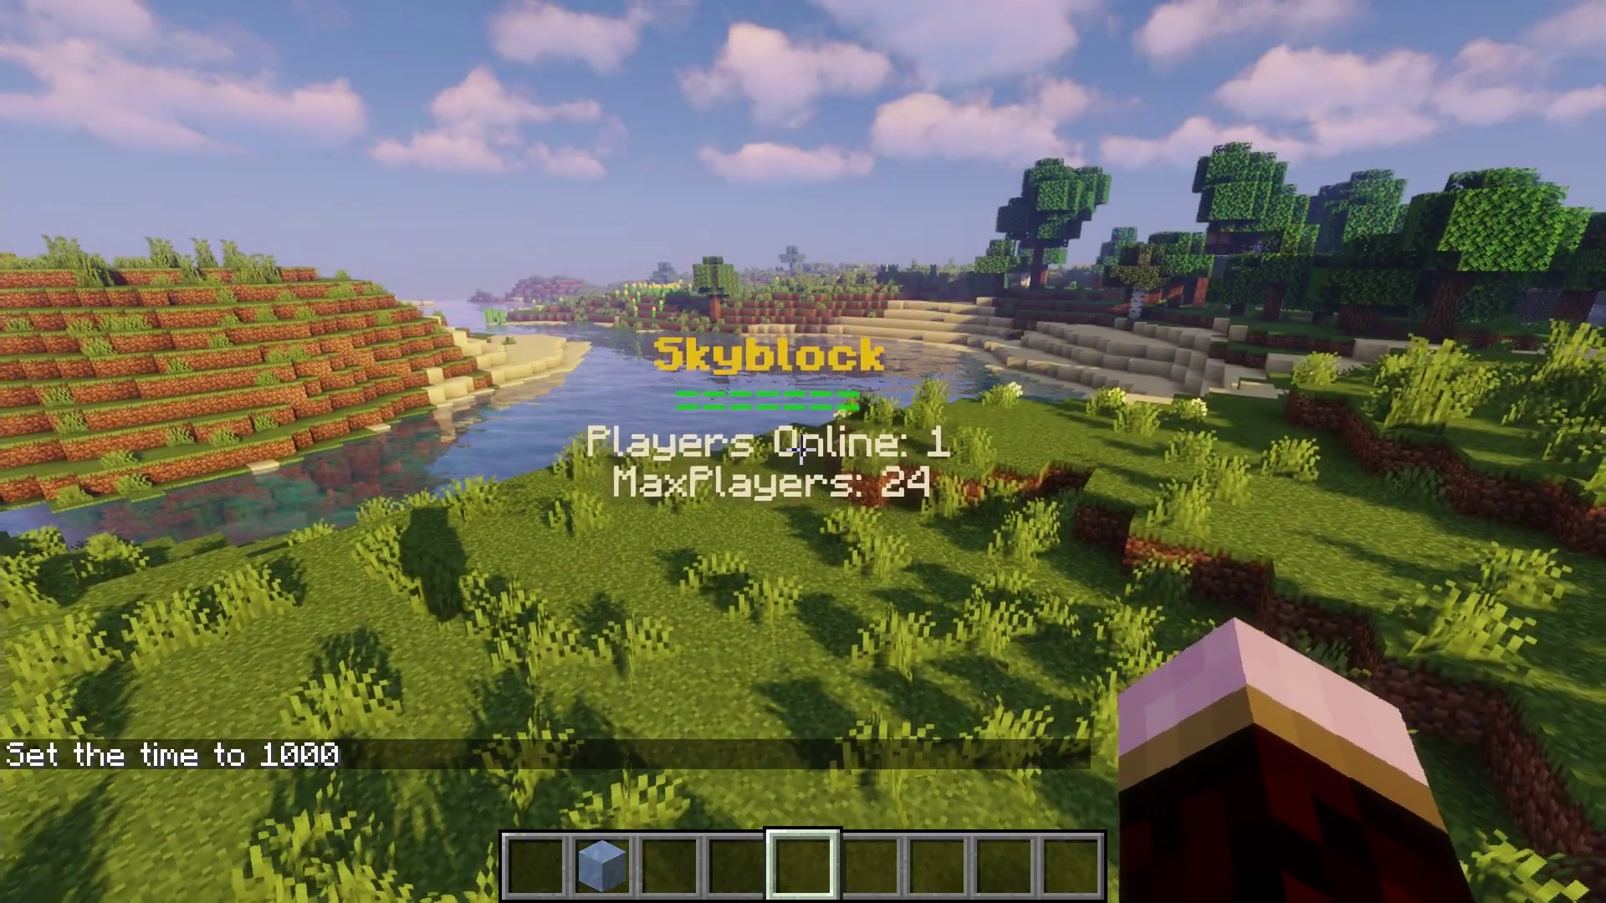
{"action": "key", "text": "w"}
{"action": "key", "text": "w"}
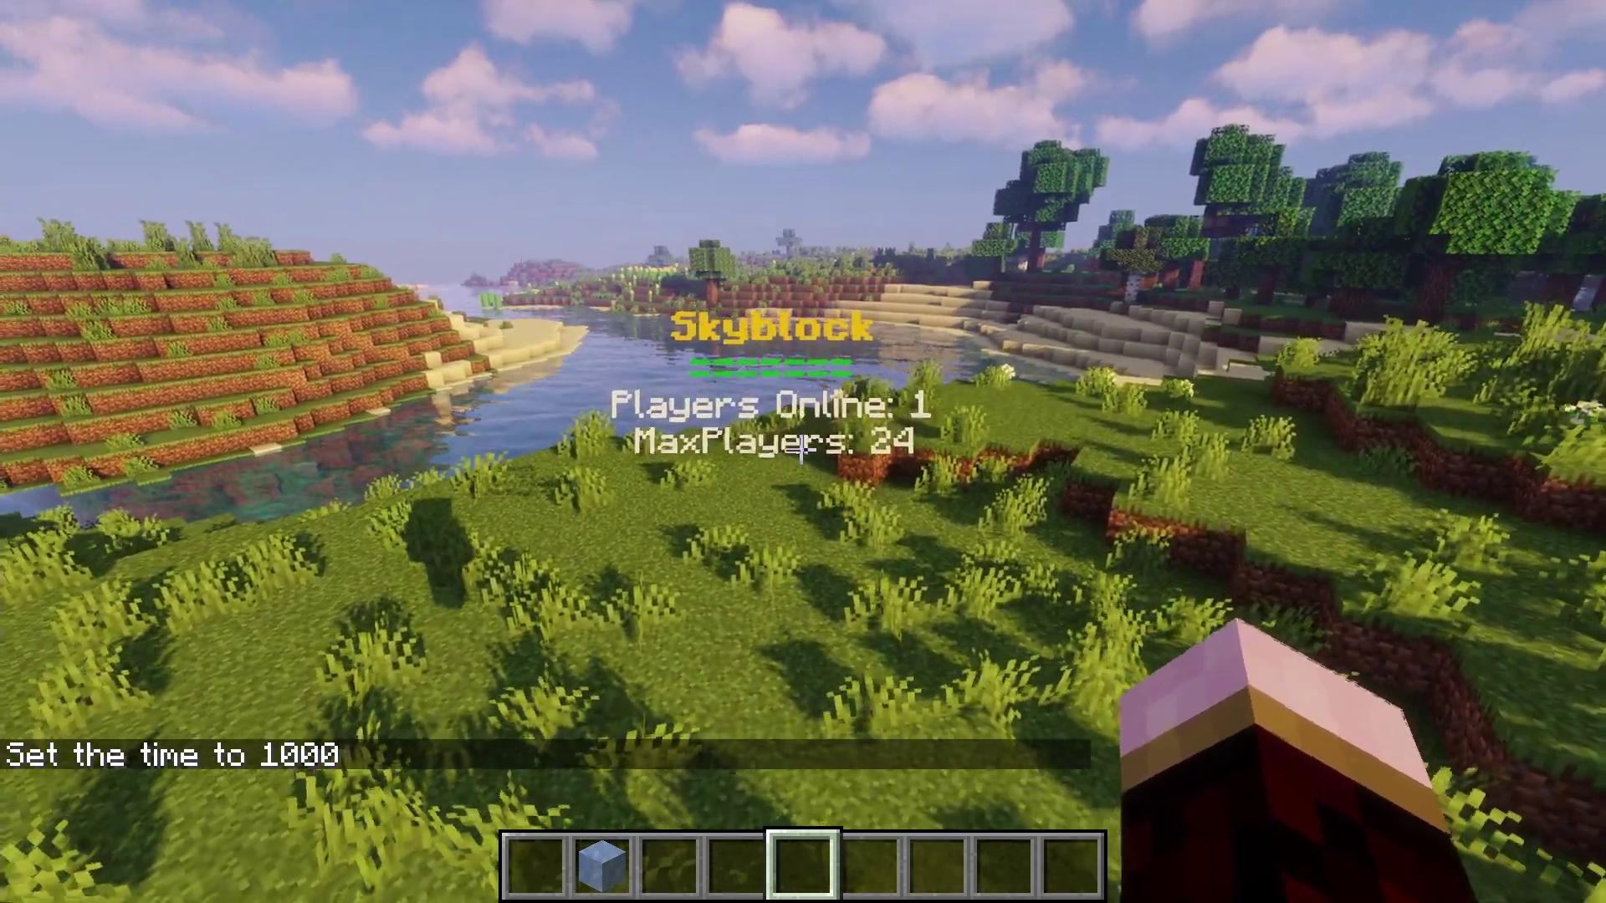
{"action": "key", "text": "s"}
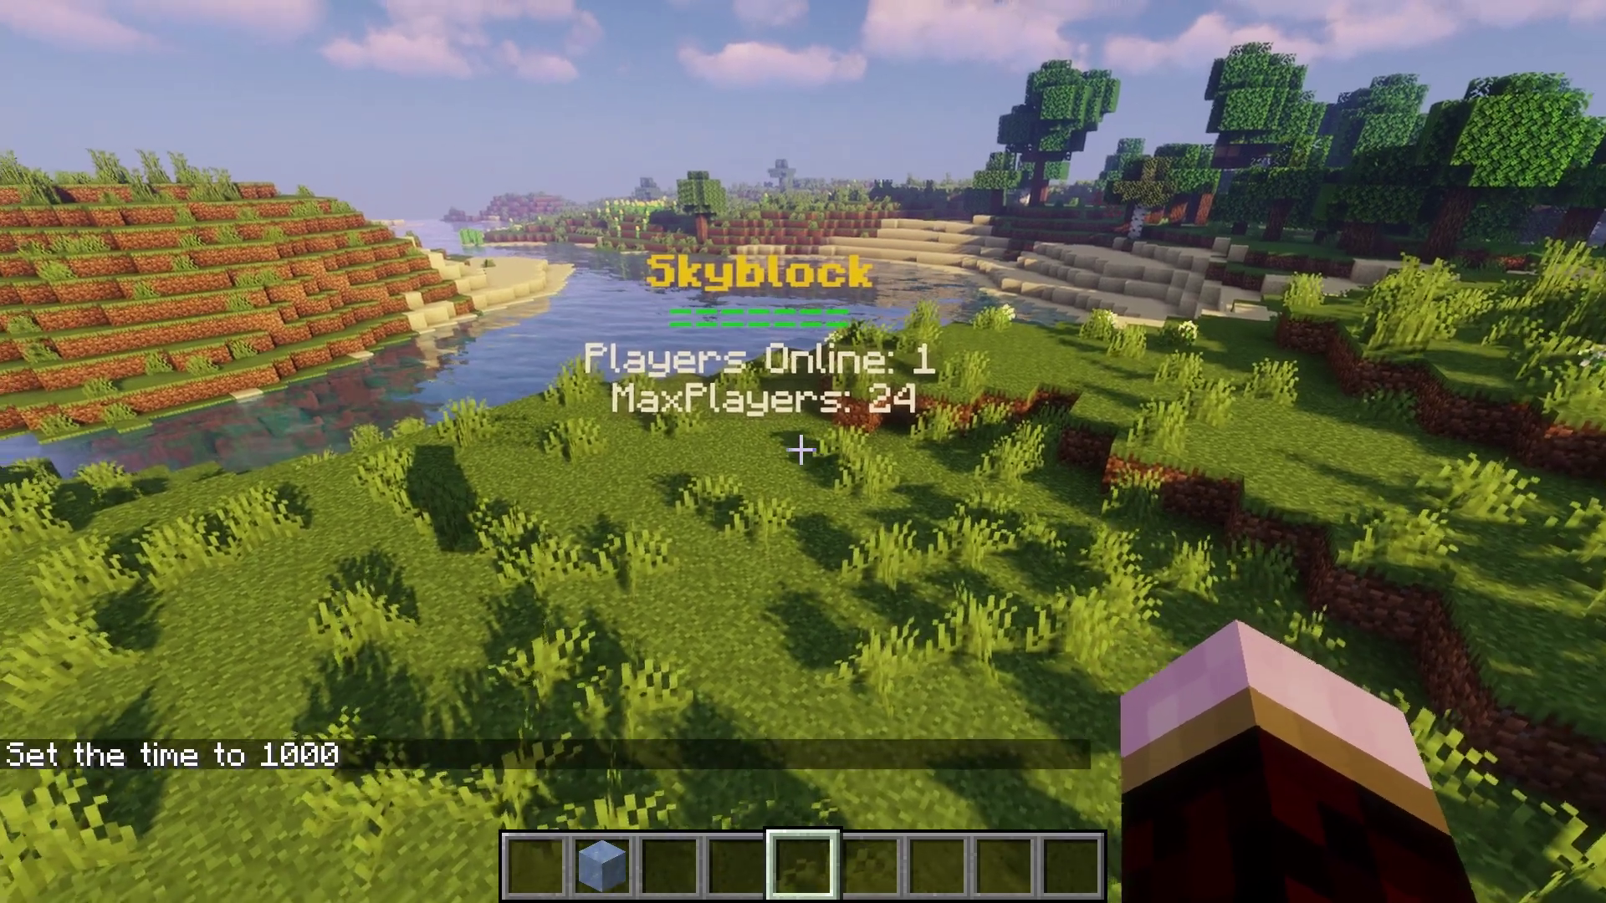
{"action": "key", "text": "a"}
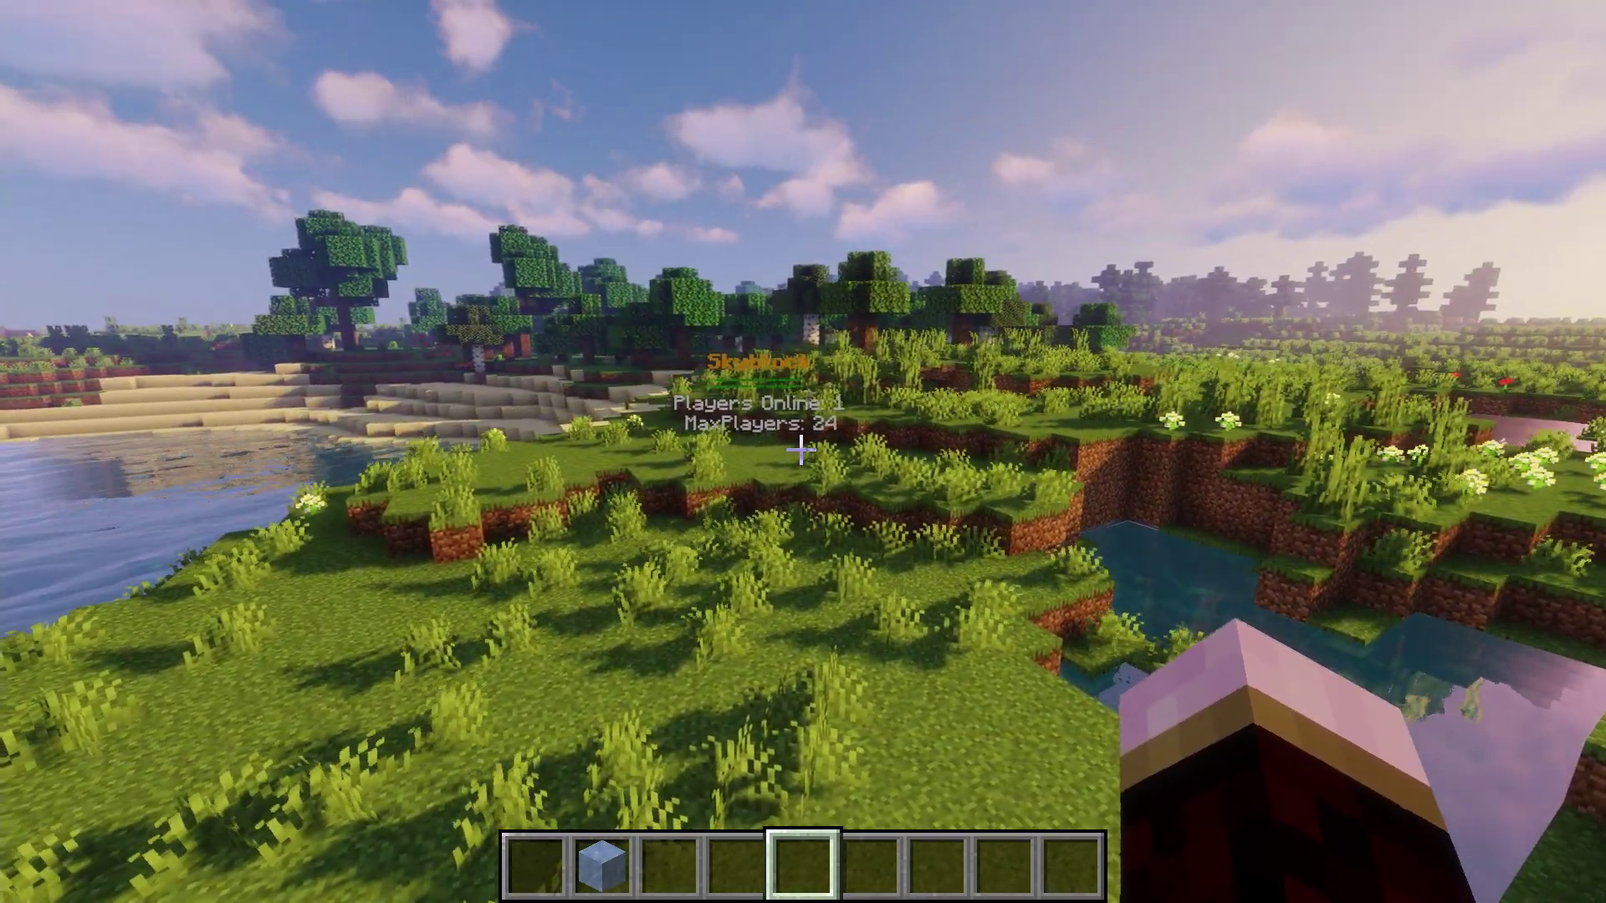
{"action": "key", "text": "w"}
{"action": "key", "text": "w"}
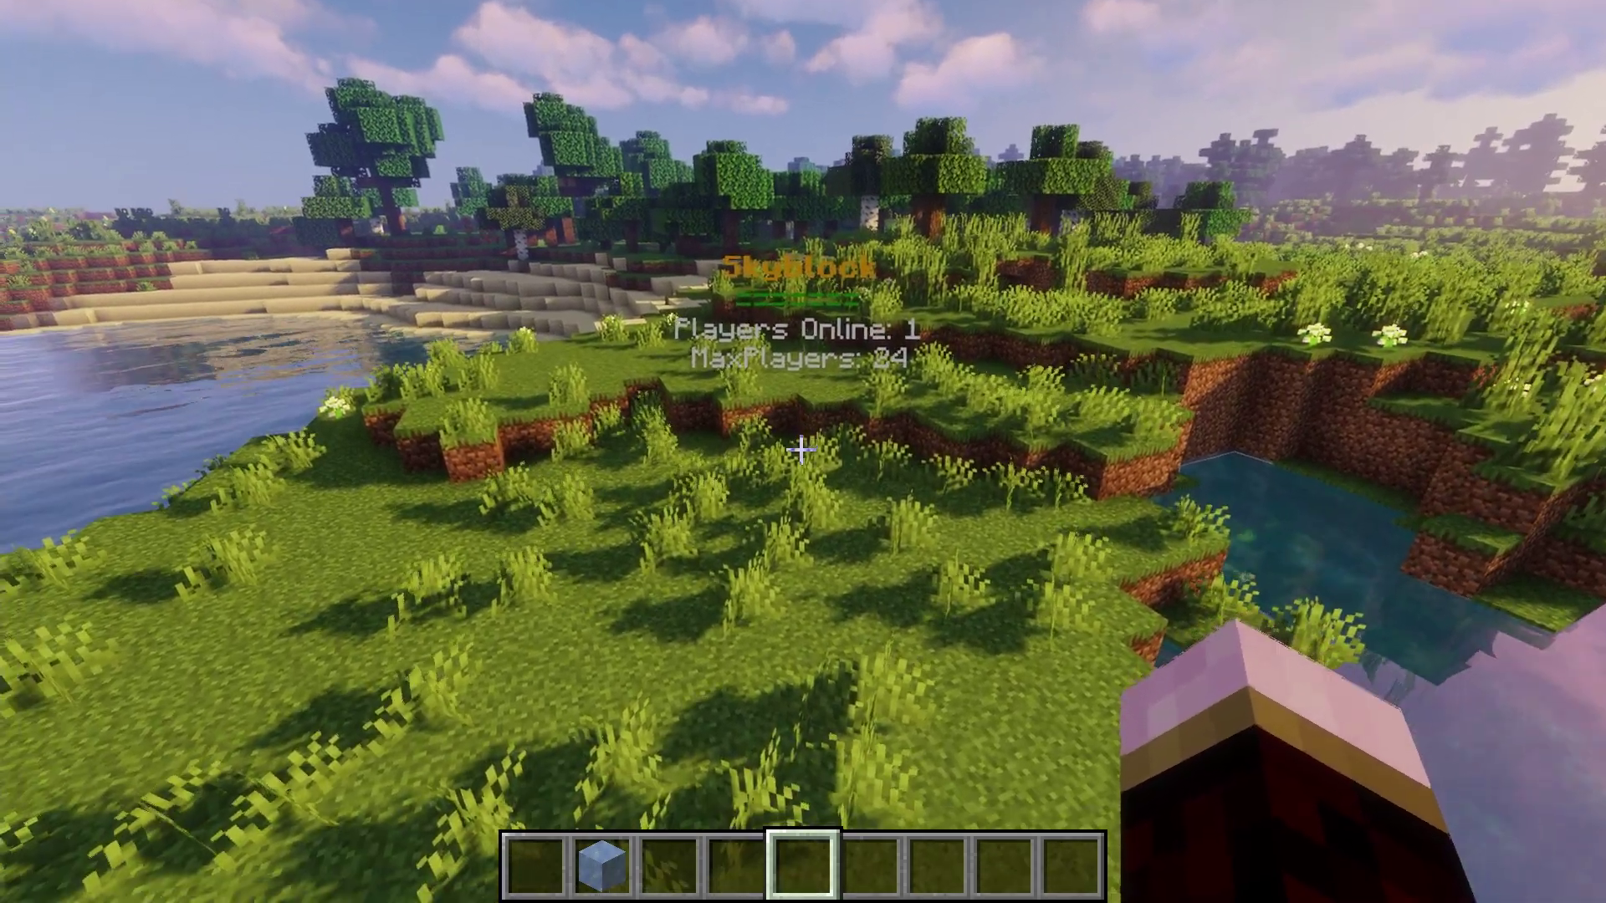
{"action": "key", "text": "a"}
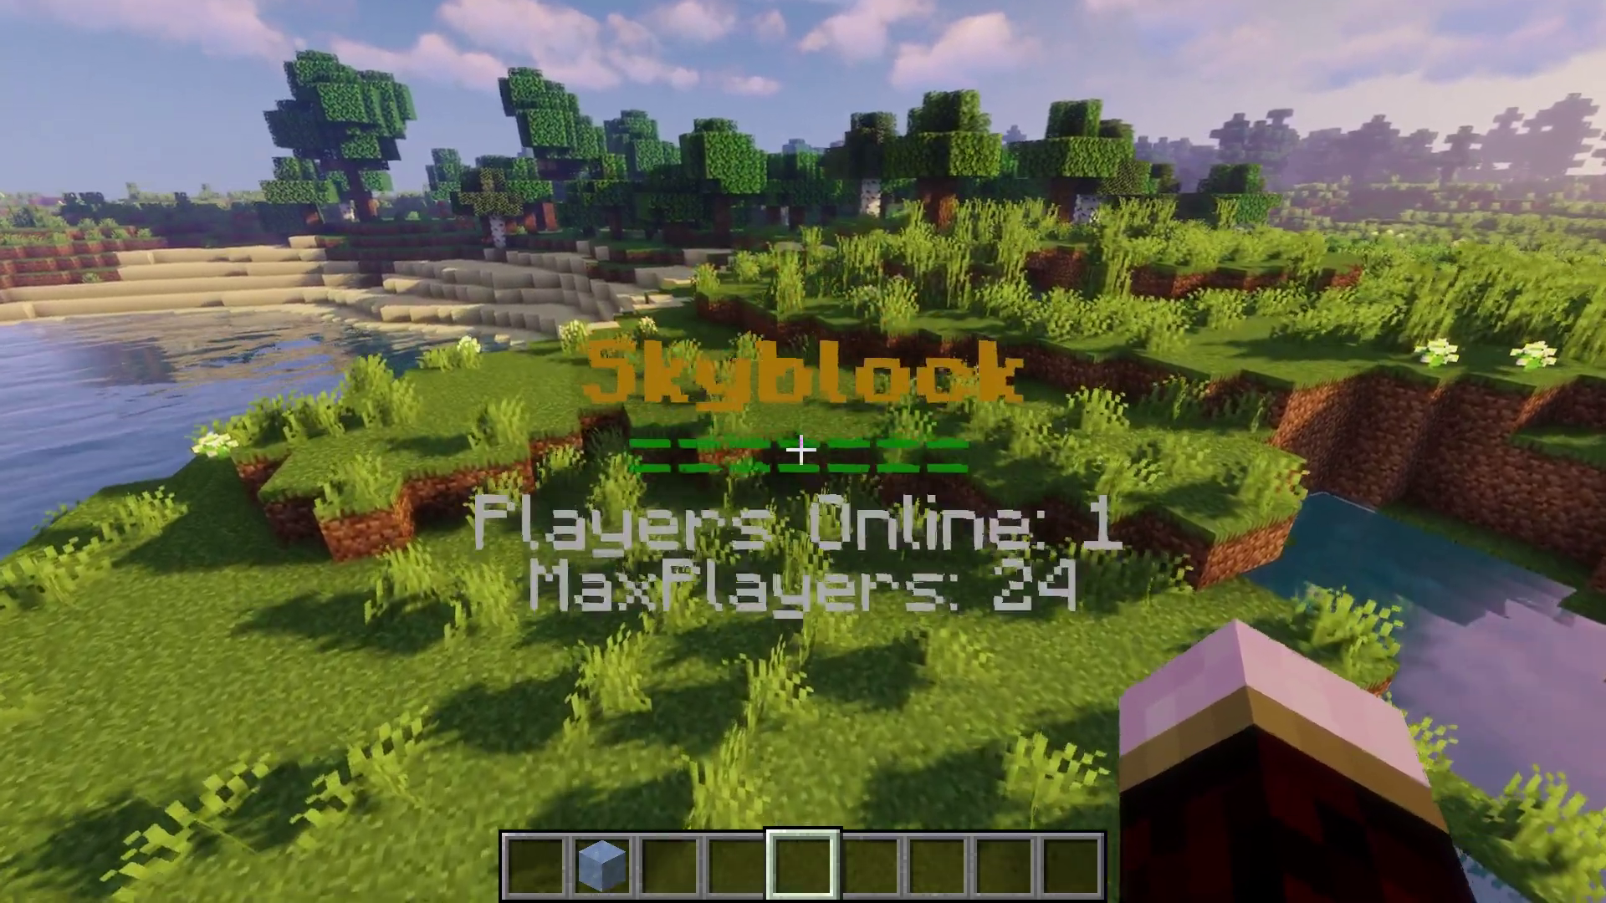
{"action": "key", "text": "s"}
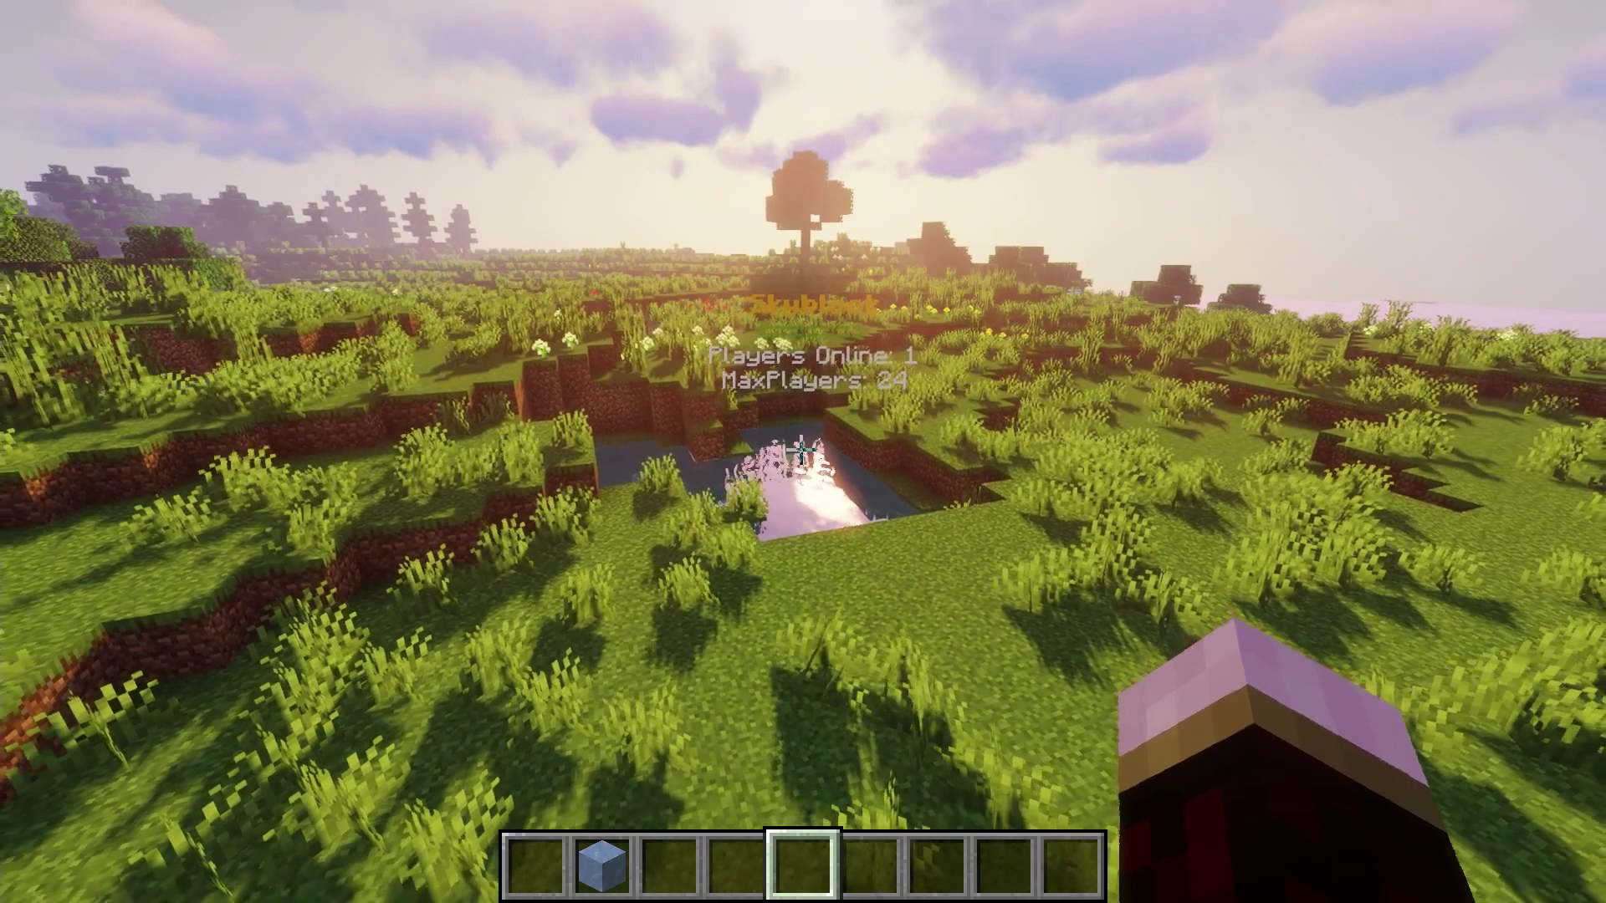
Step: Try moving the hologram with the wrongly ordered command 'hd skyblock movehere'
{"action": "key", "text": "slash"}
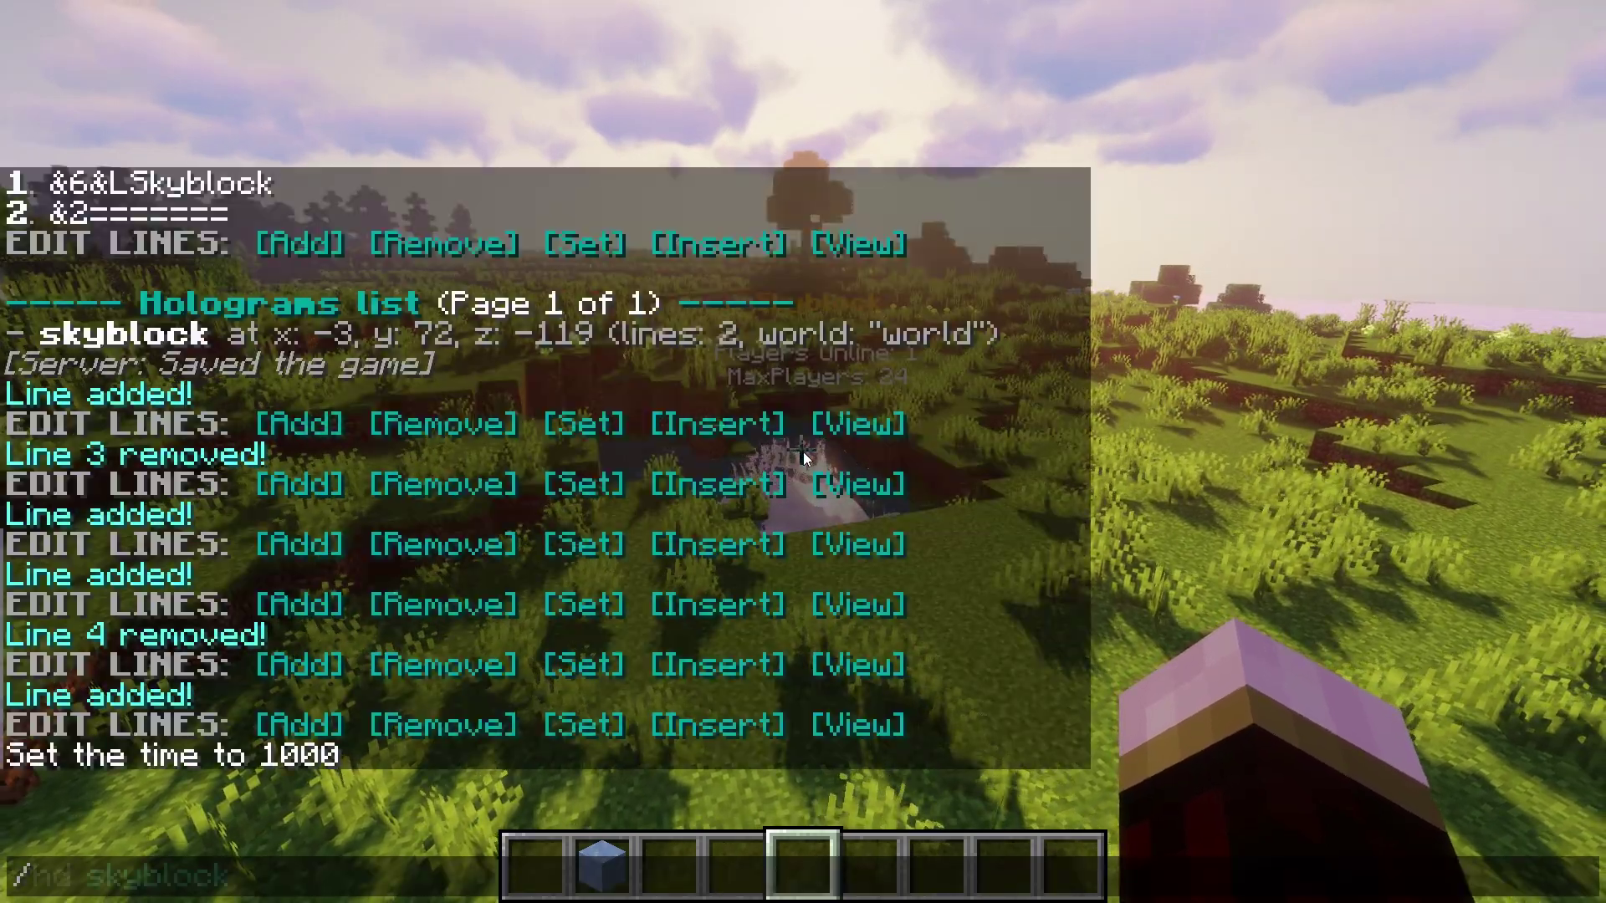
{"action": "type", "text": "hd skyblock movehere"}
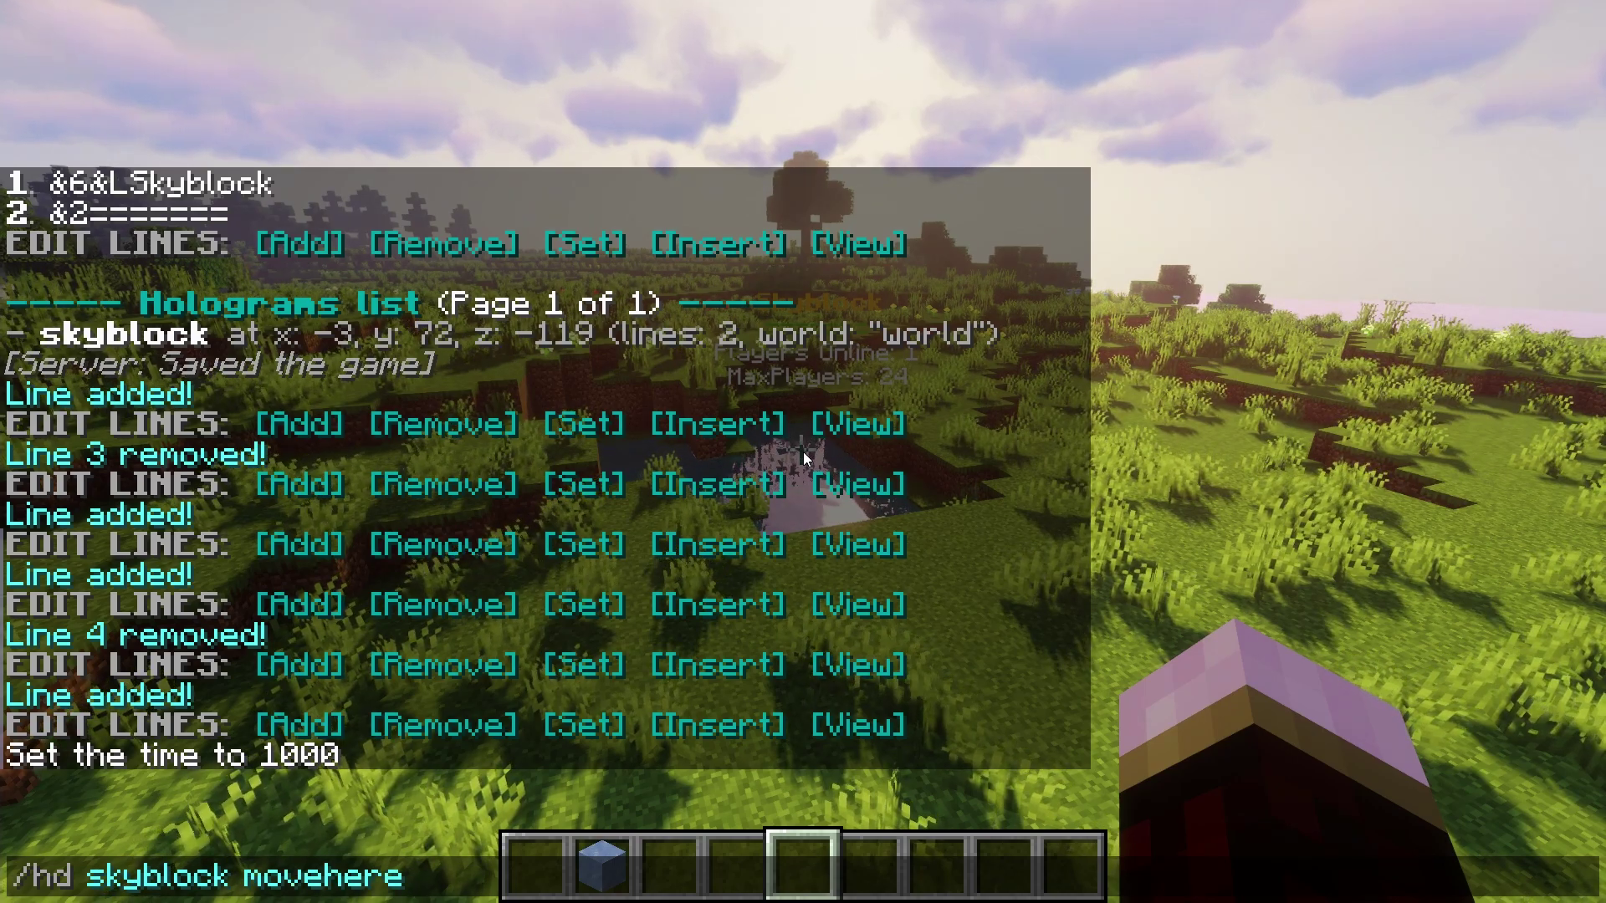
{"action": "key", "text": "Return"}
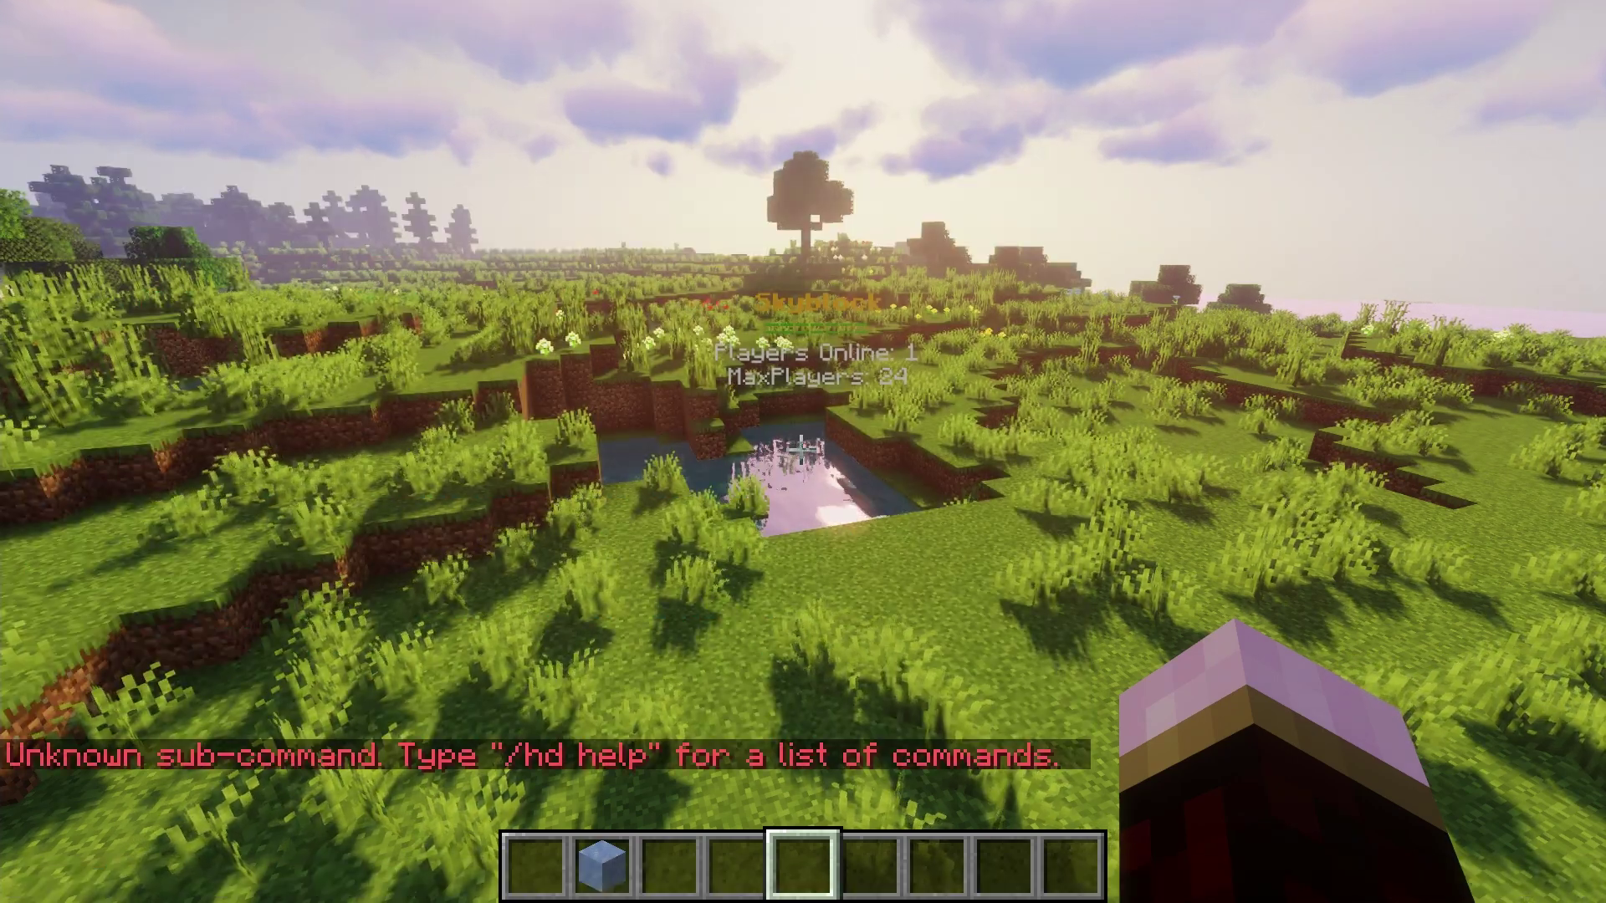
{"action": "key", "text": "s"}
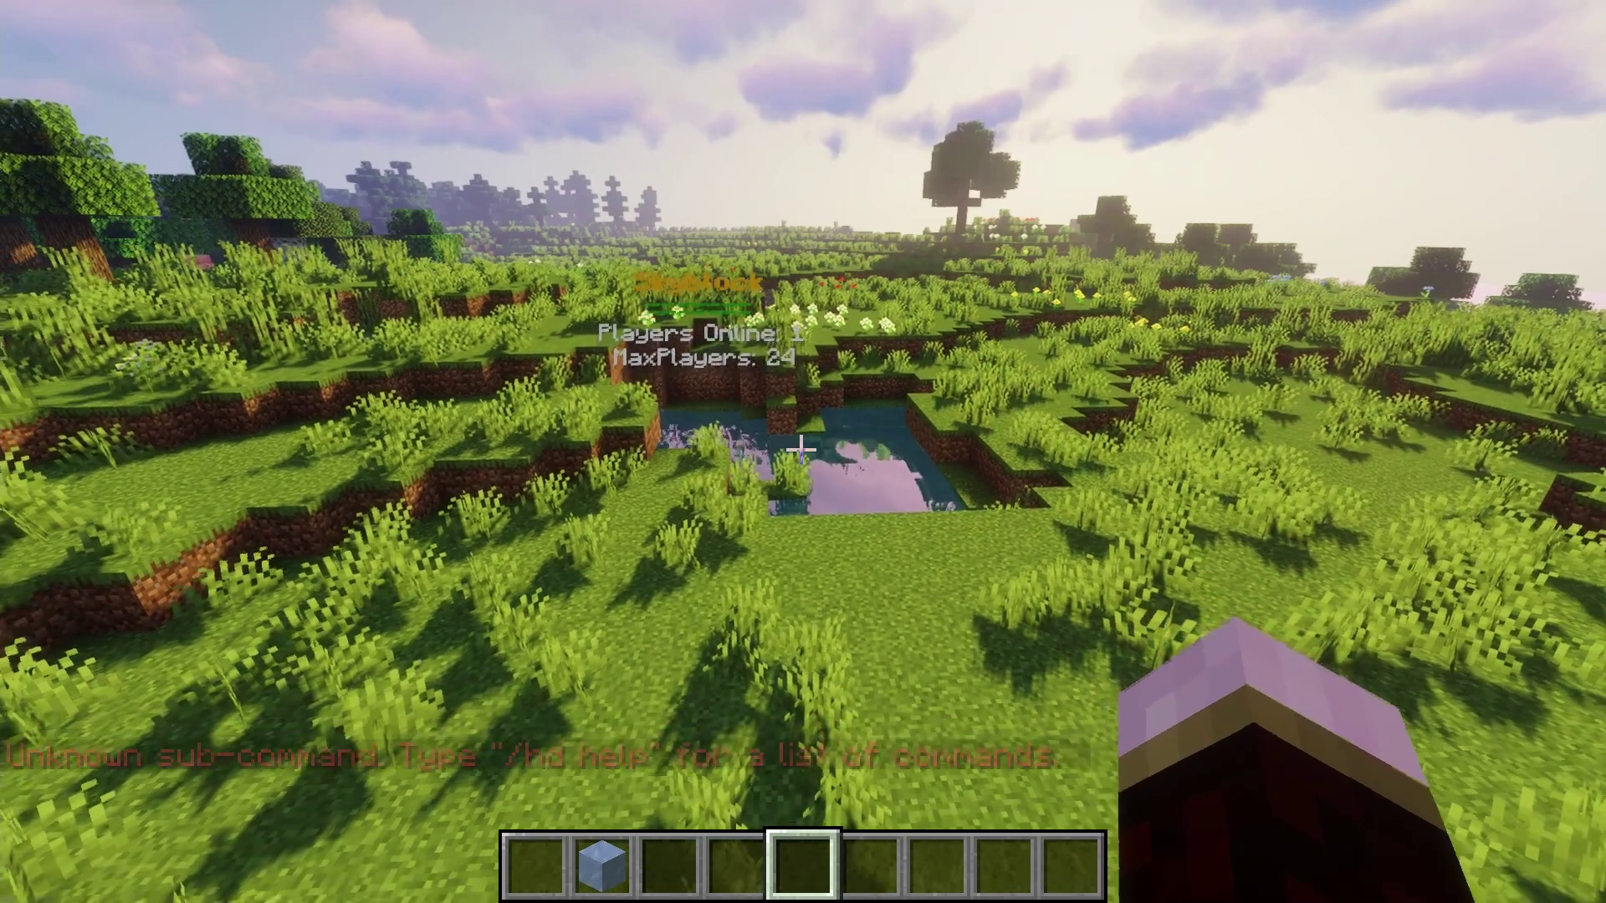
Step: Move the skyblock hologram next to the player with /hd movehere skyblock and view it
{"action": "key", "text": "t"}
{"action": "key", "text": "Up"}
{"action": "key", "text": "BackSpace"}
{"action": "key", "text": "BackSpace"}
{"action": "key", "text": "BackSpace"}
{"action": "key", "text": "BackSpace"}
{"action": "key", "text": "BackSpace"}
{"action": "key", "text": "BackSpace"}
{"action": "key", "text": "BackSpace"}
{"action": "key", "text": "BackSpace"}
{"action": "key", "text": "BackSpace"}
{"action": "key", "text": "BackSpace"}
{"action": "key", "text": "BackSpace"}
{"action": "key", "text": "BackSpace"}
{"action": "key", "text": "BackSpace"}
{"action": "key", "text": "BackSpace"}
{"action": "key", "text": "BackSpace"}
{"action": "key", "text": "BackSpace"}
{"action": "key", "text": "BackSpace"}
{"action": "key", "text": "Tab"}
{"action": "type", "text": "movehere"}
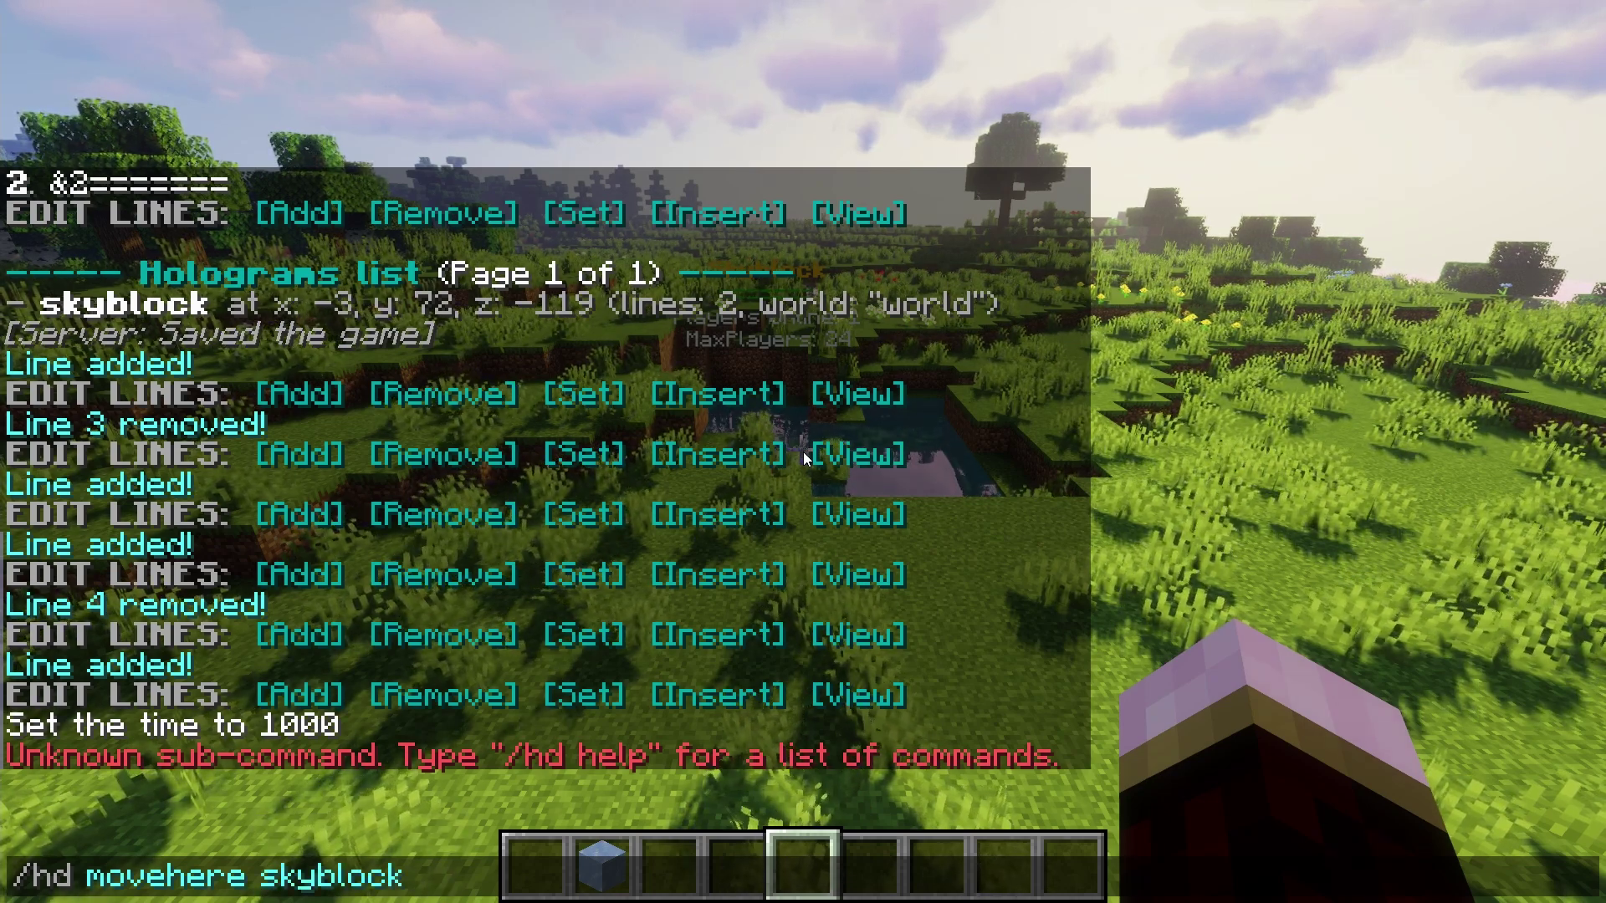
{"action": "key", "text": "Return"}
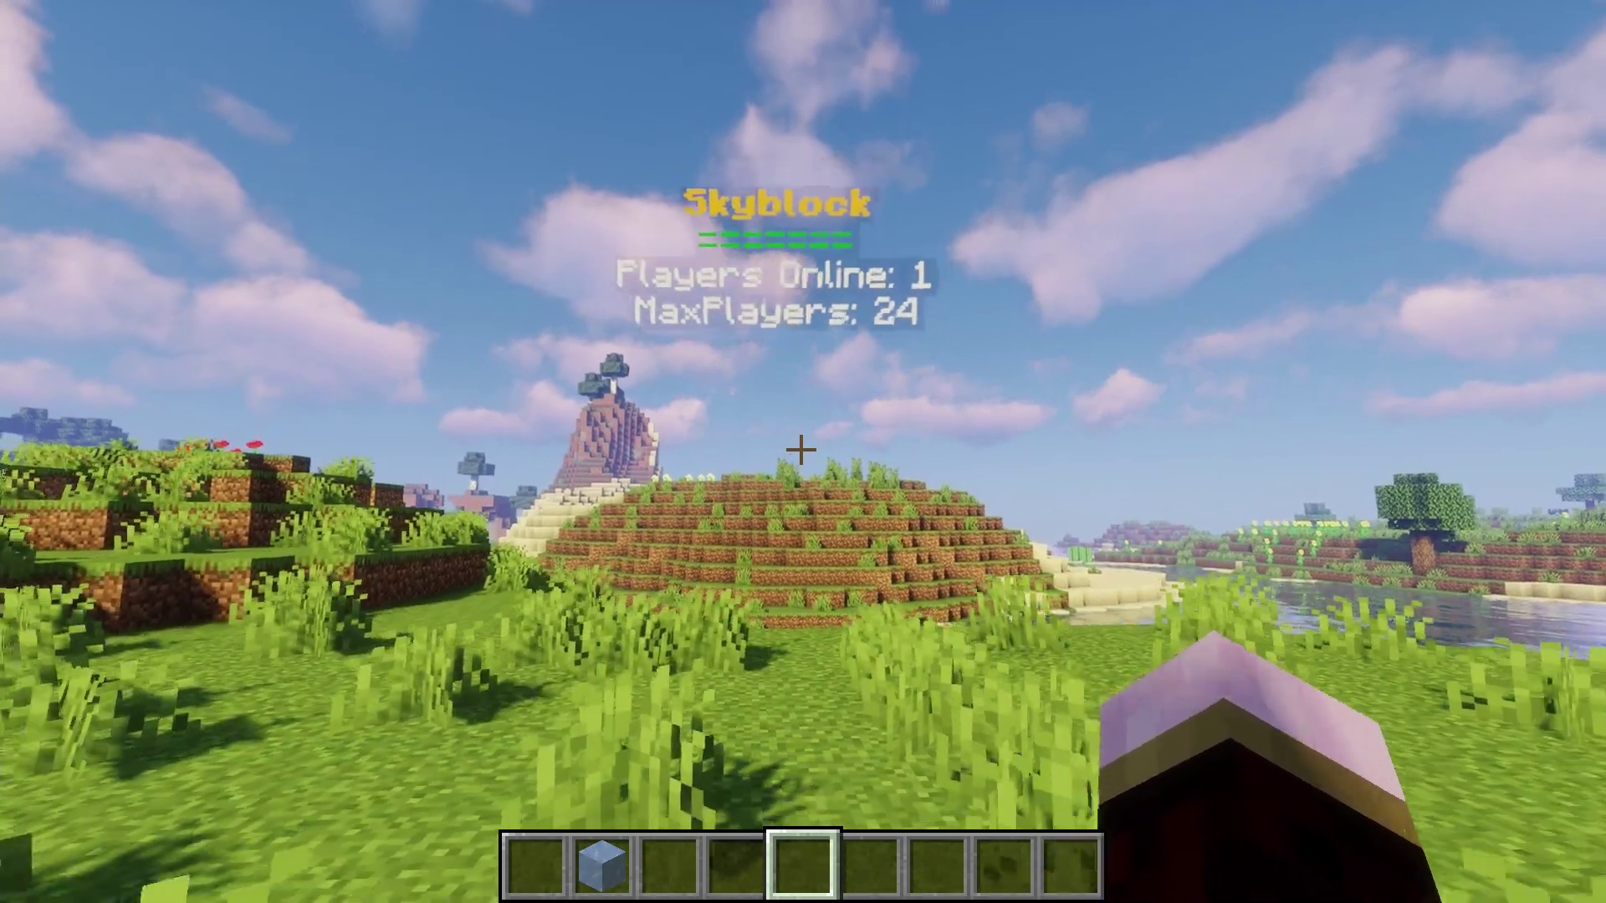
{"action": "key", "text": "w"}
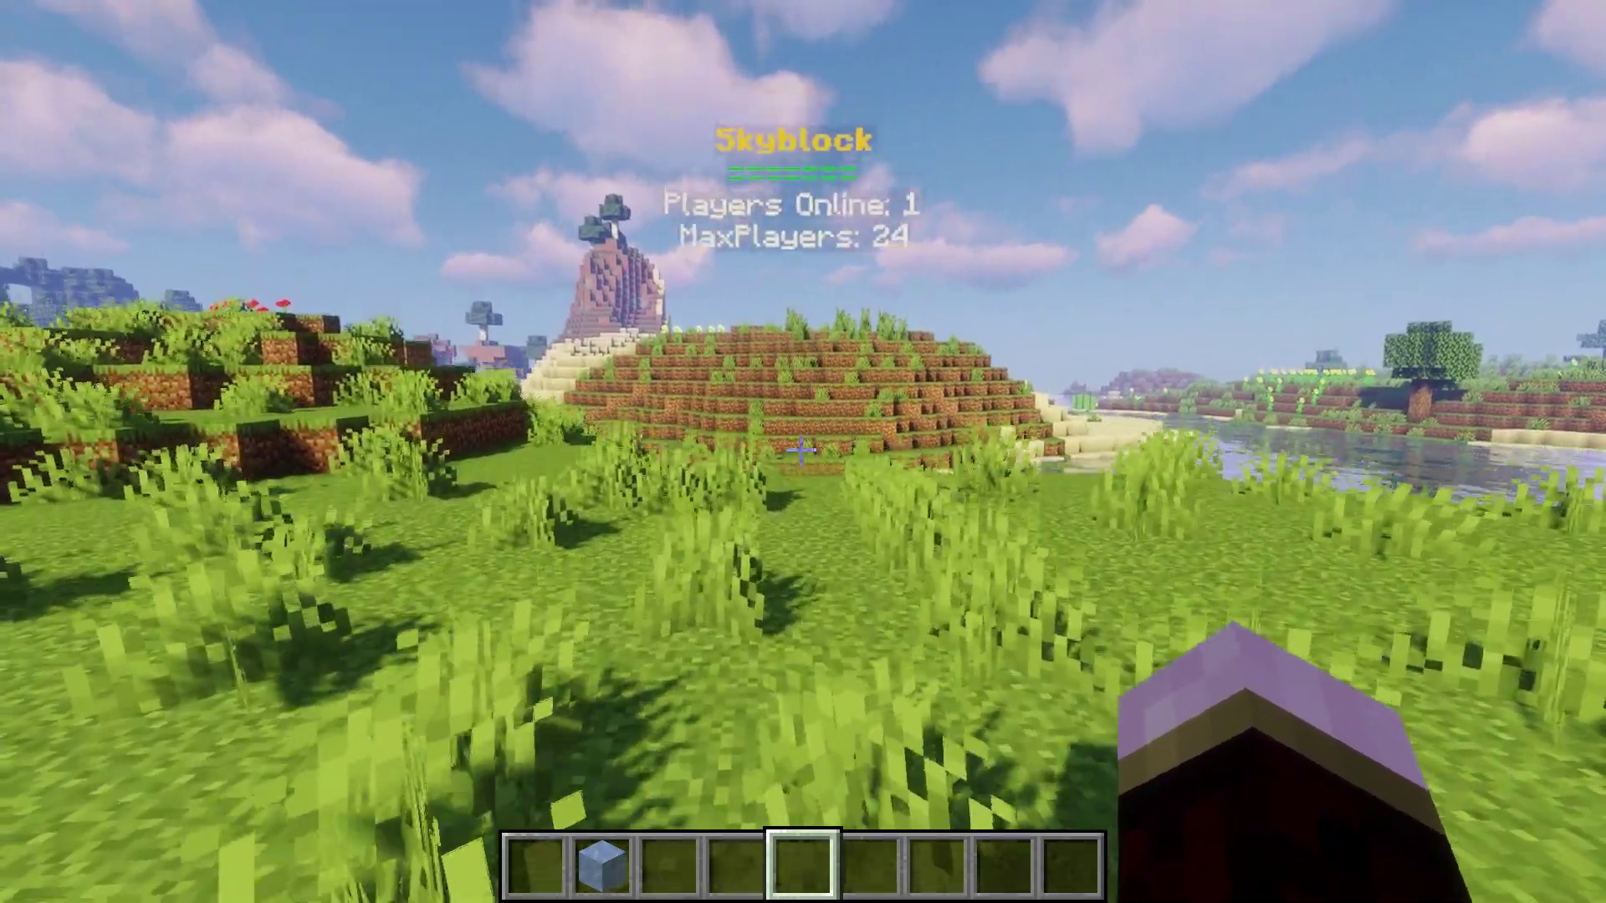
{"action": "key", "text": "s"}
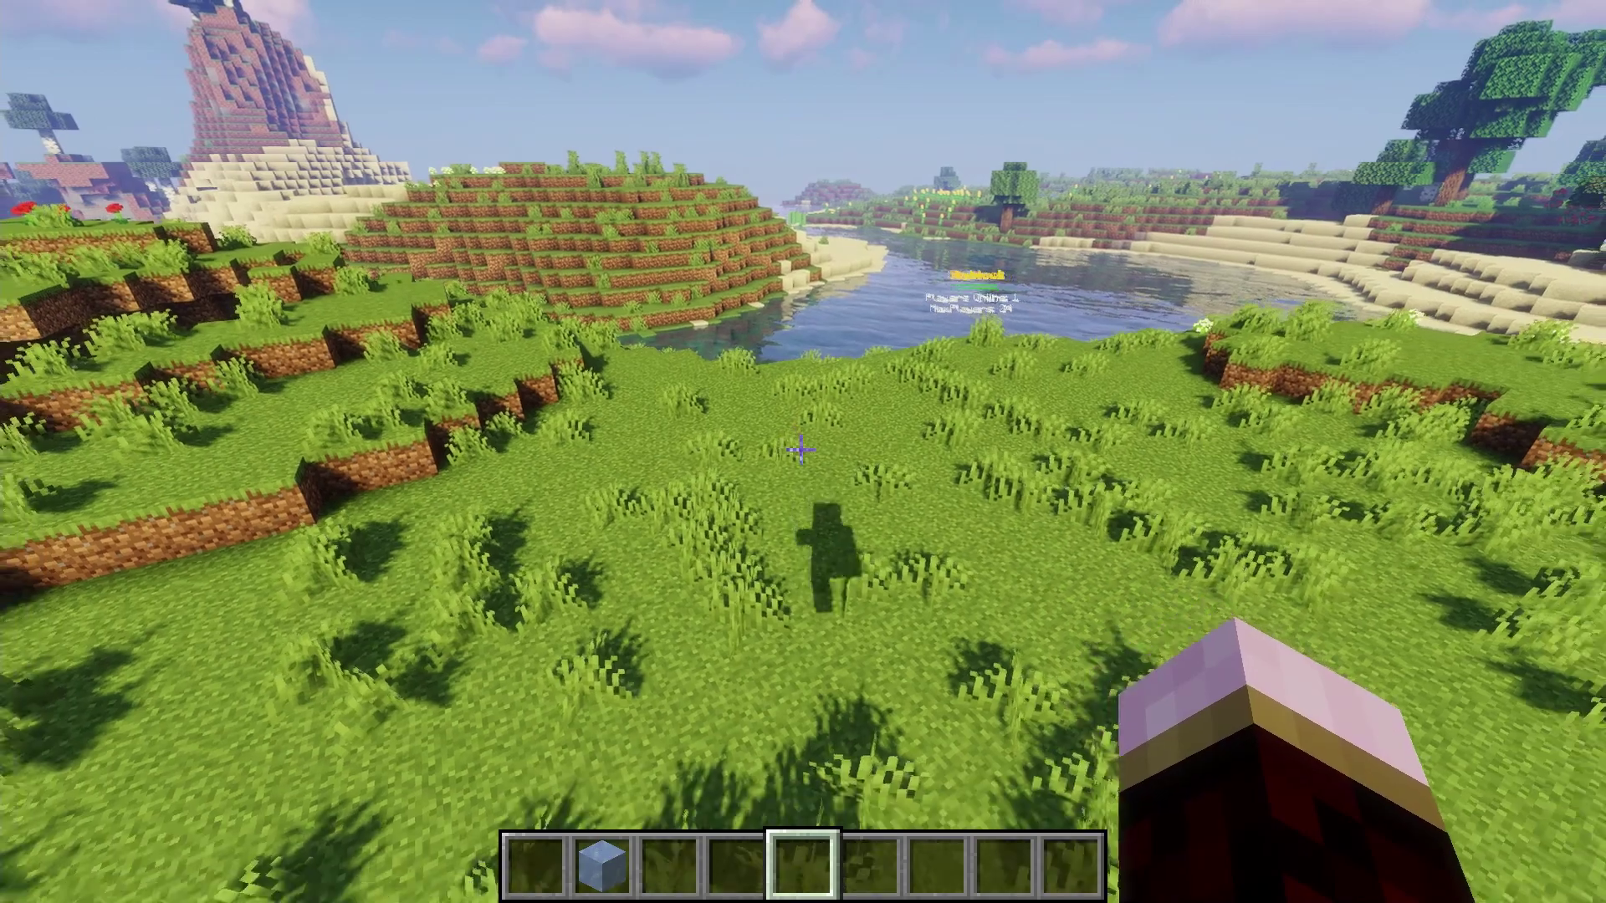
{"action": "key", "text": "slash"}
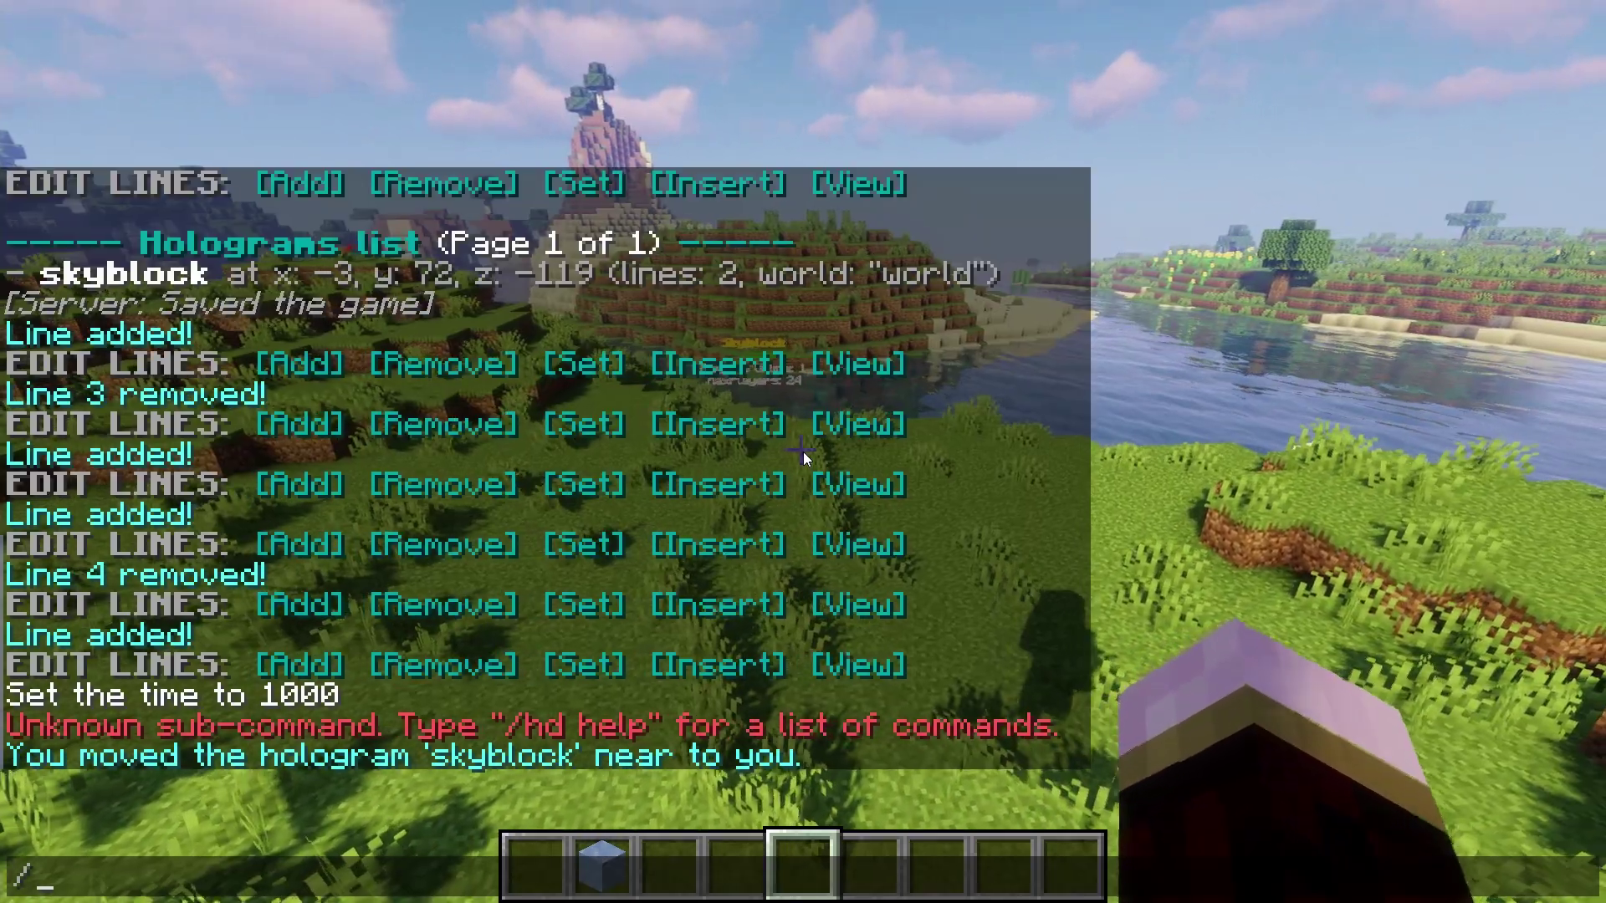